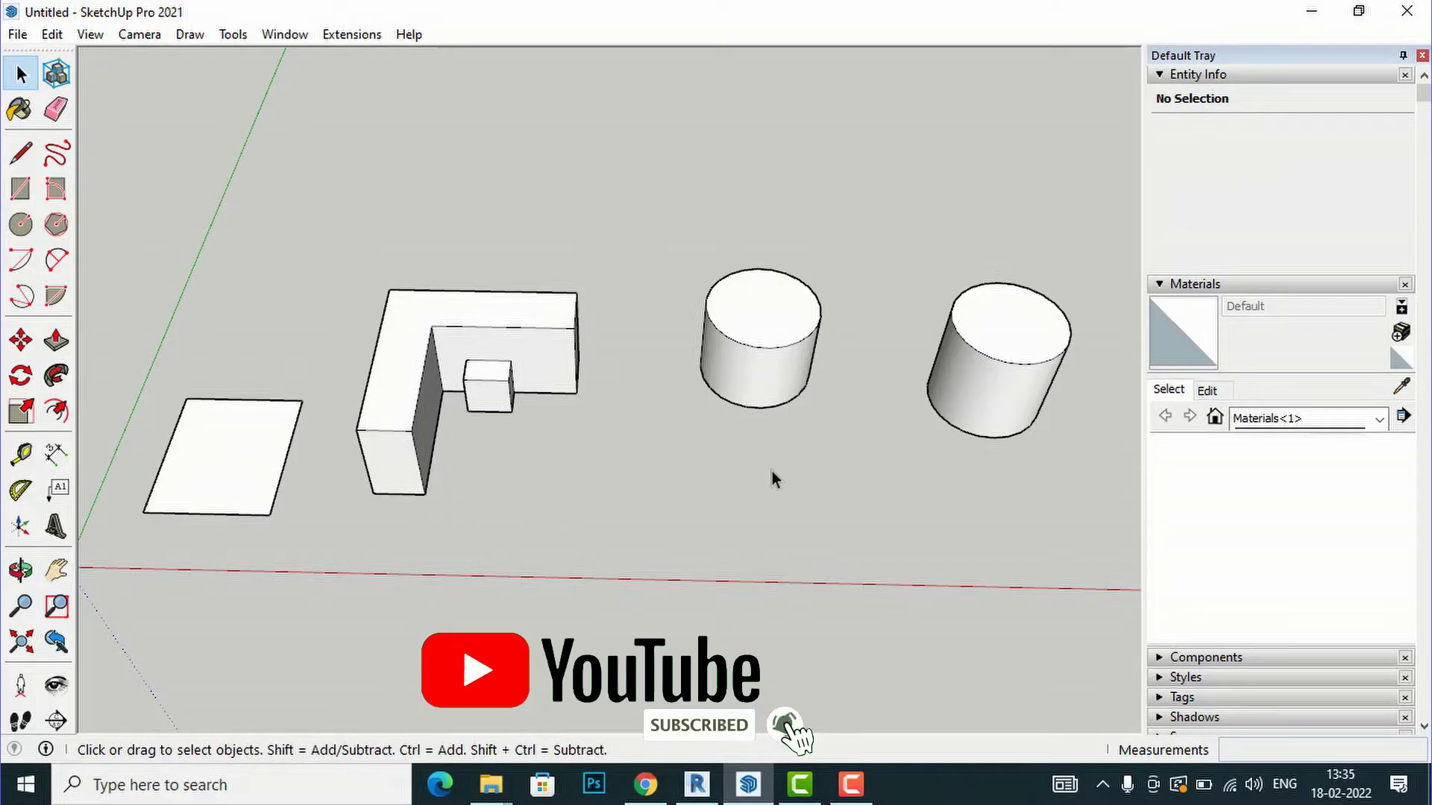
scroll(771, 478, "down", 1)
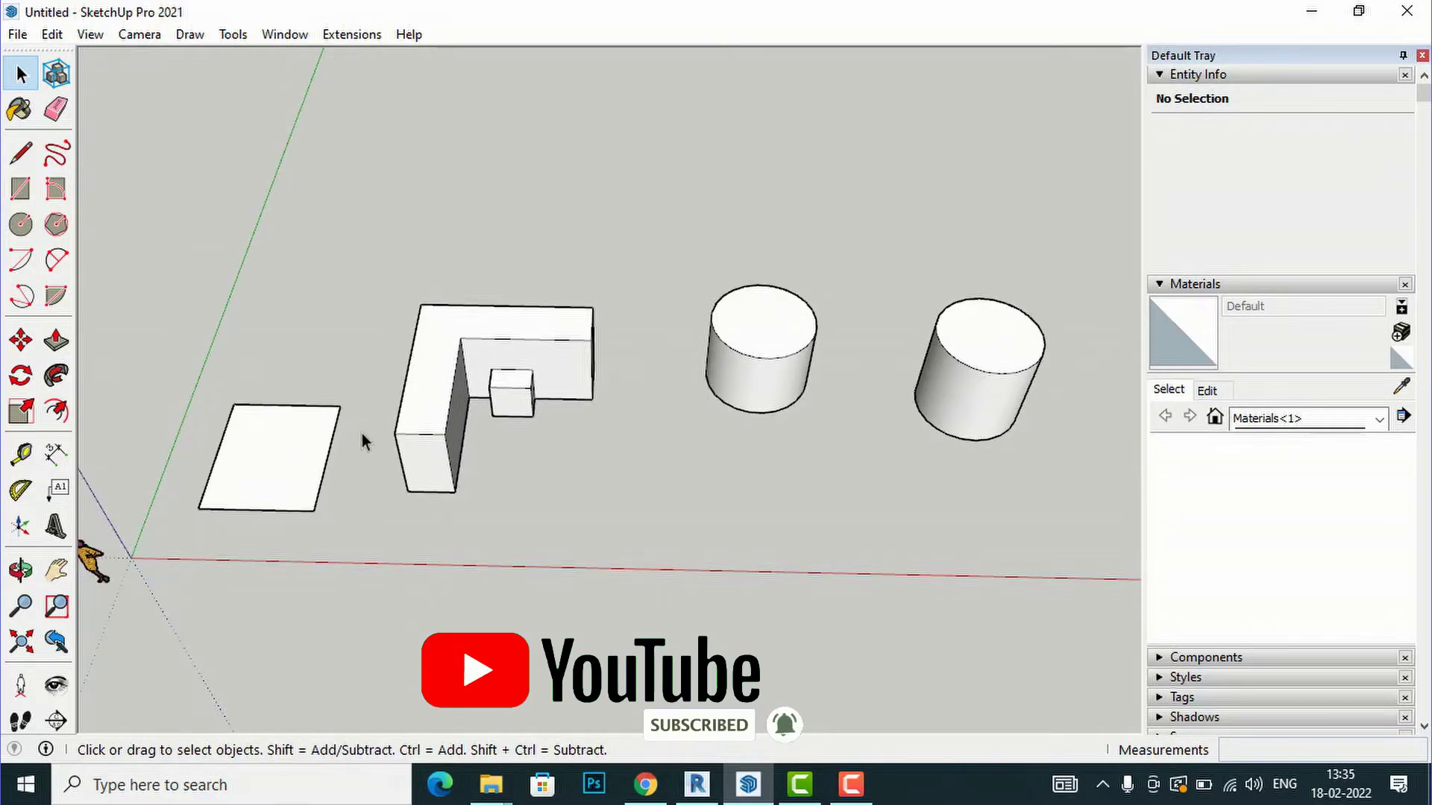
scroll(237, 408, "up", 2)
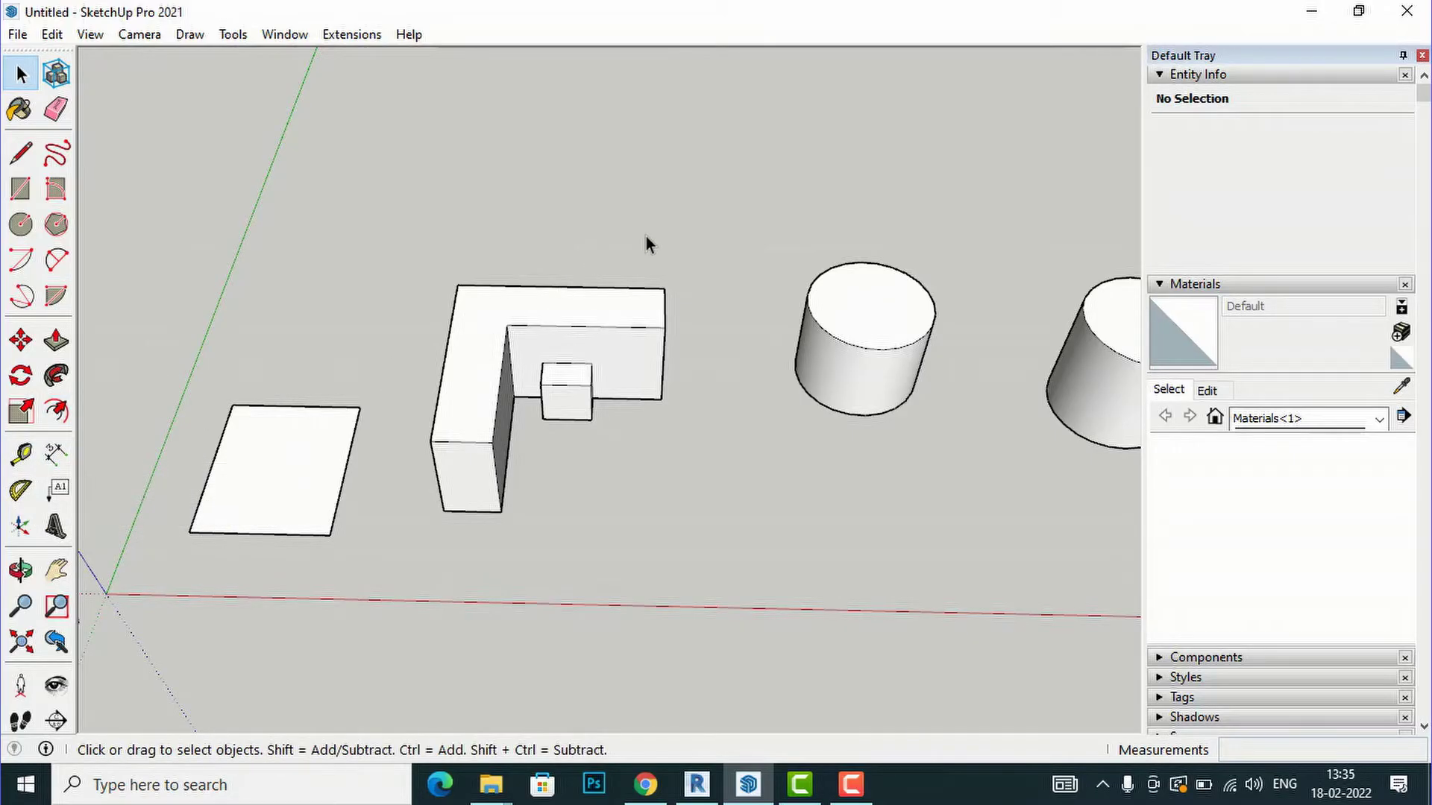
scroll(326, 521, "down", 2)
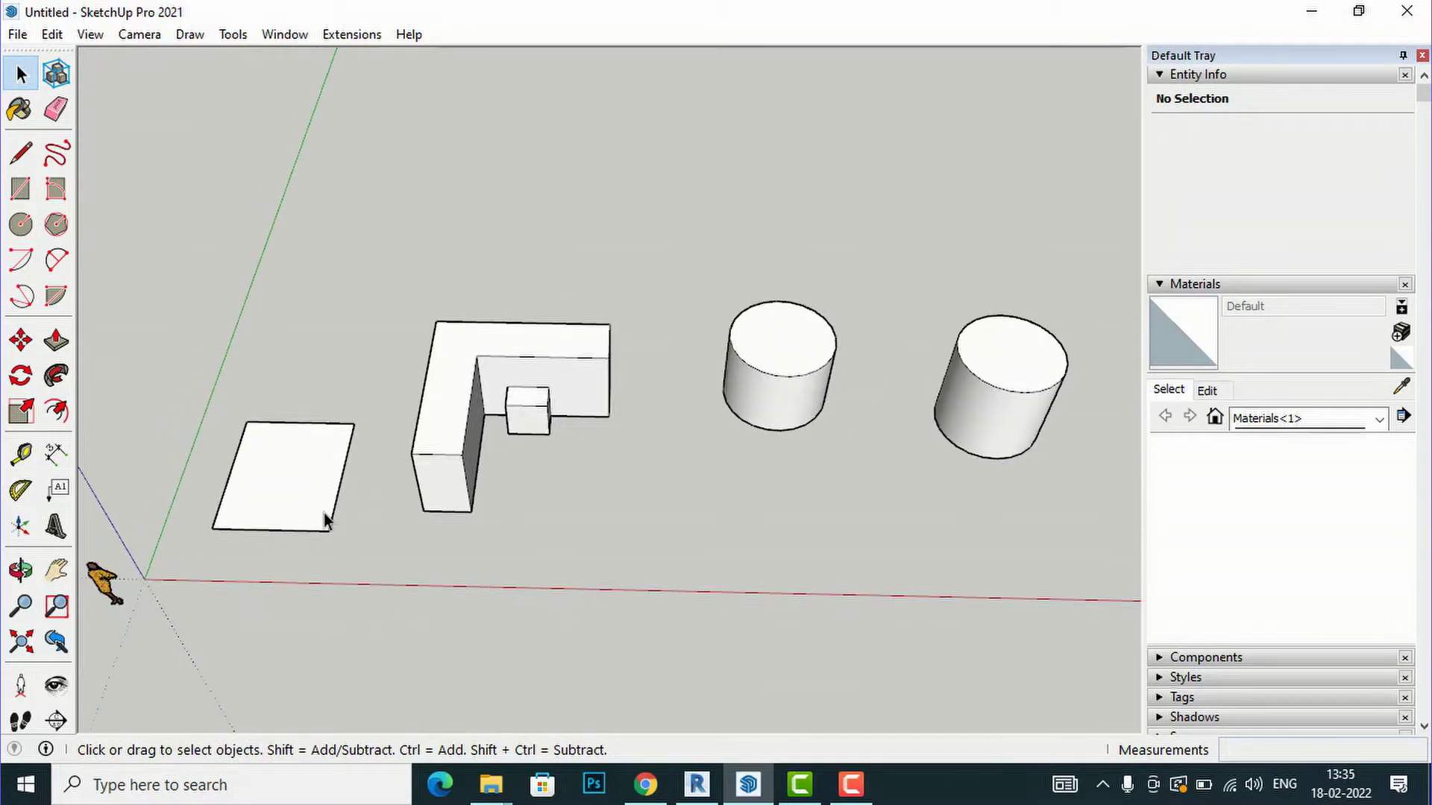
scroll(214, 522, "up", 2)
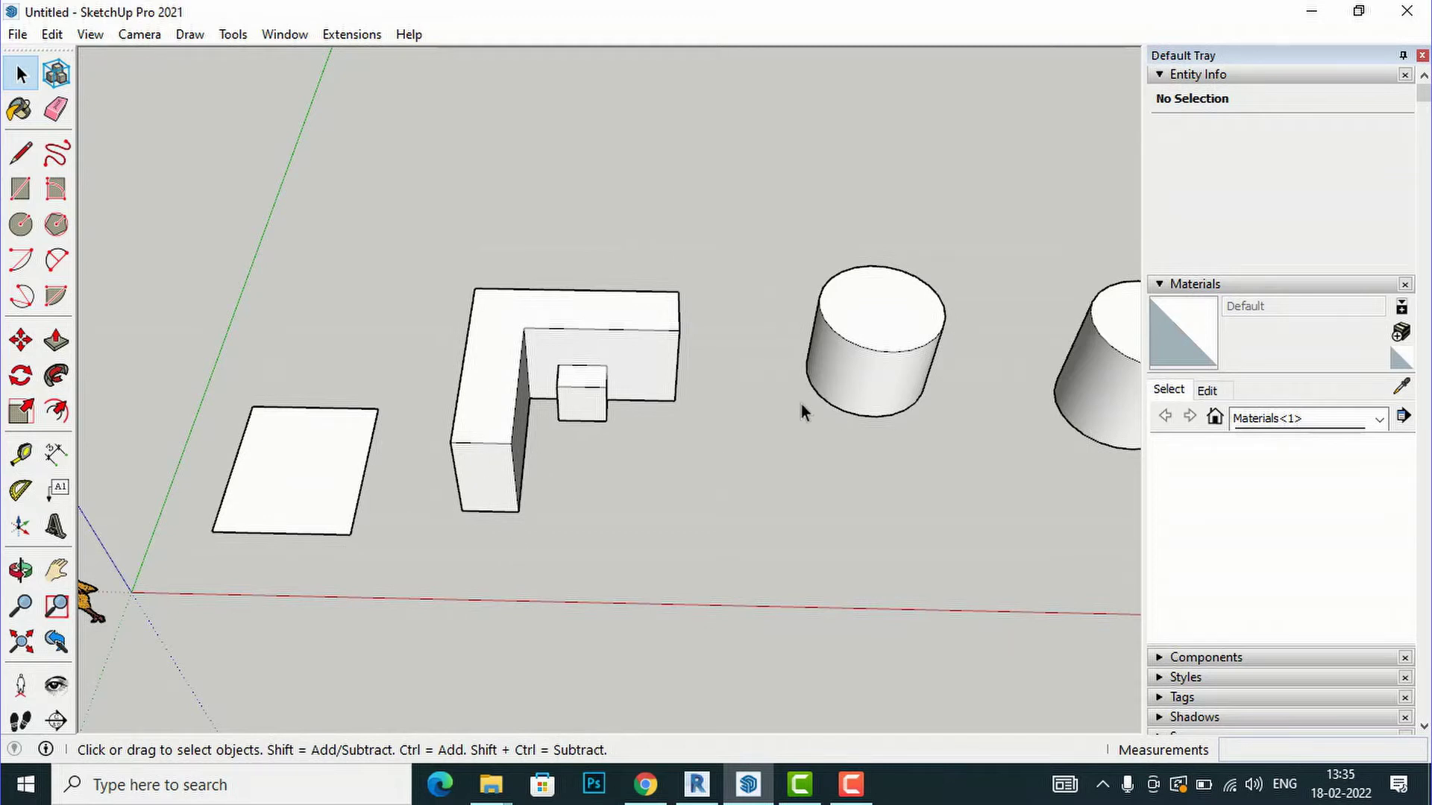
scroll(801, 404, "down", 2)
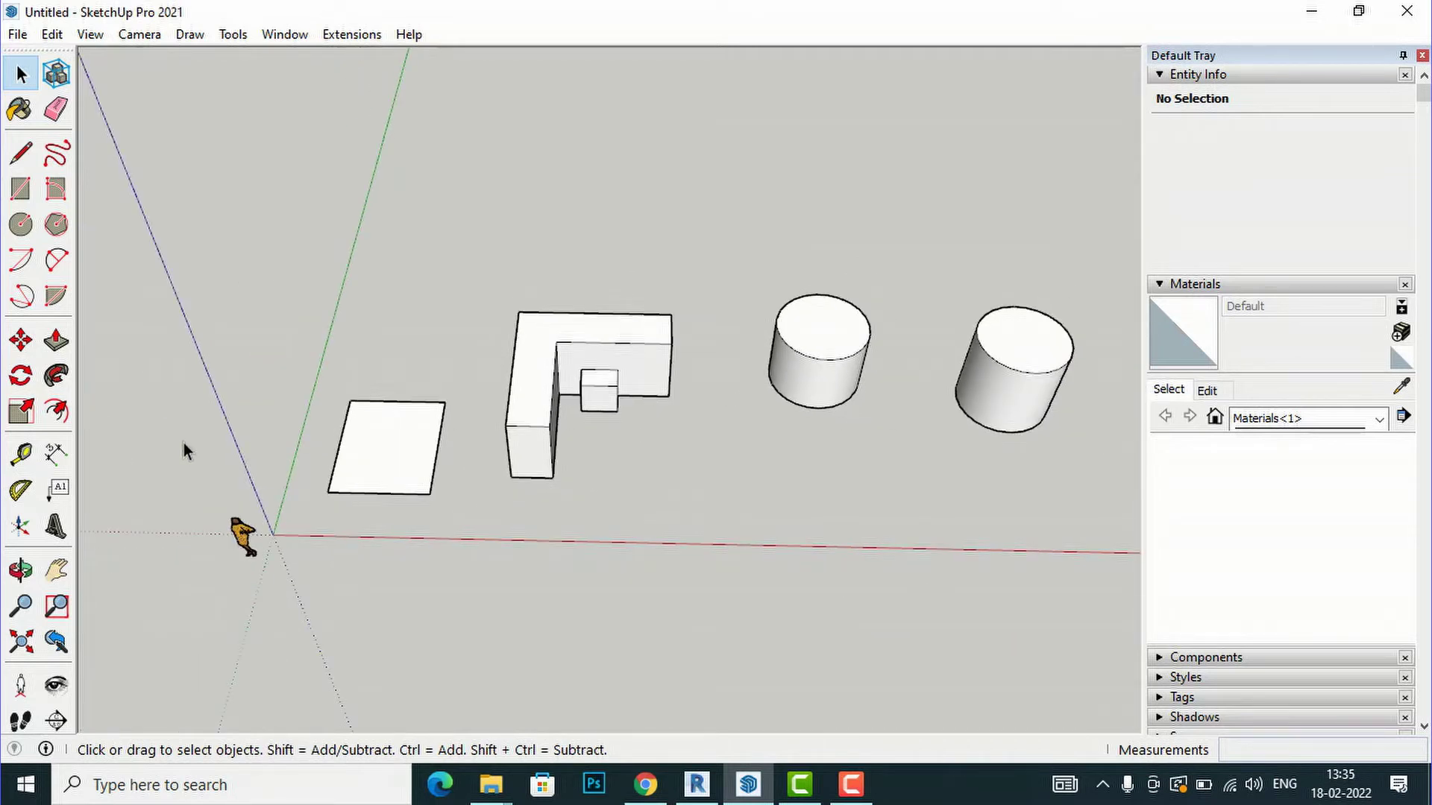
scroll(115, 437, "up", 3)
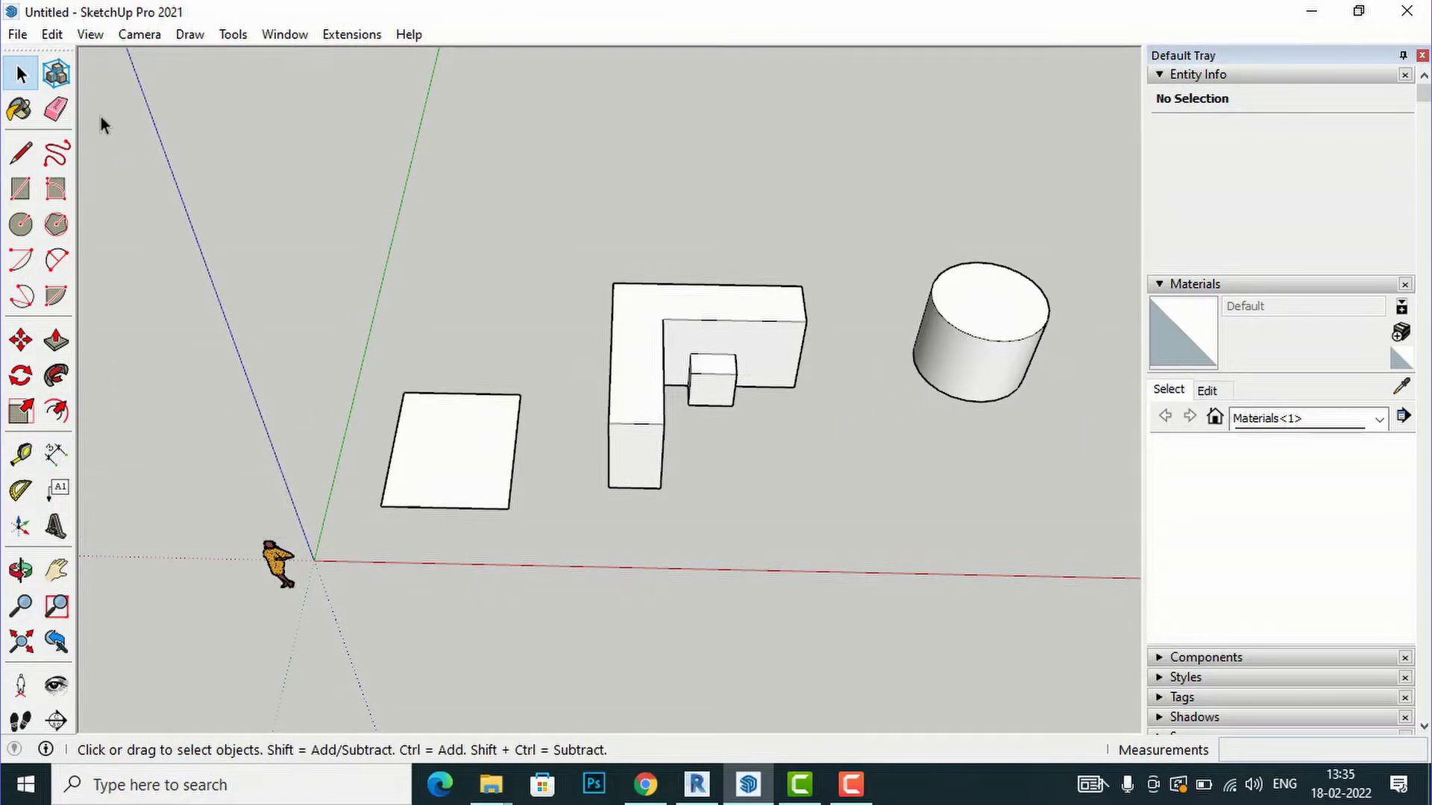
Step: Dimension the flat rectangle's far edge, placing the dimension line just outside the face
left_click(56, 455)
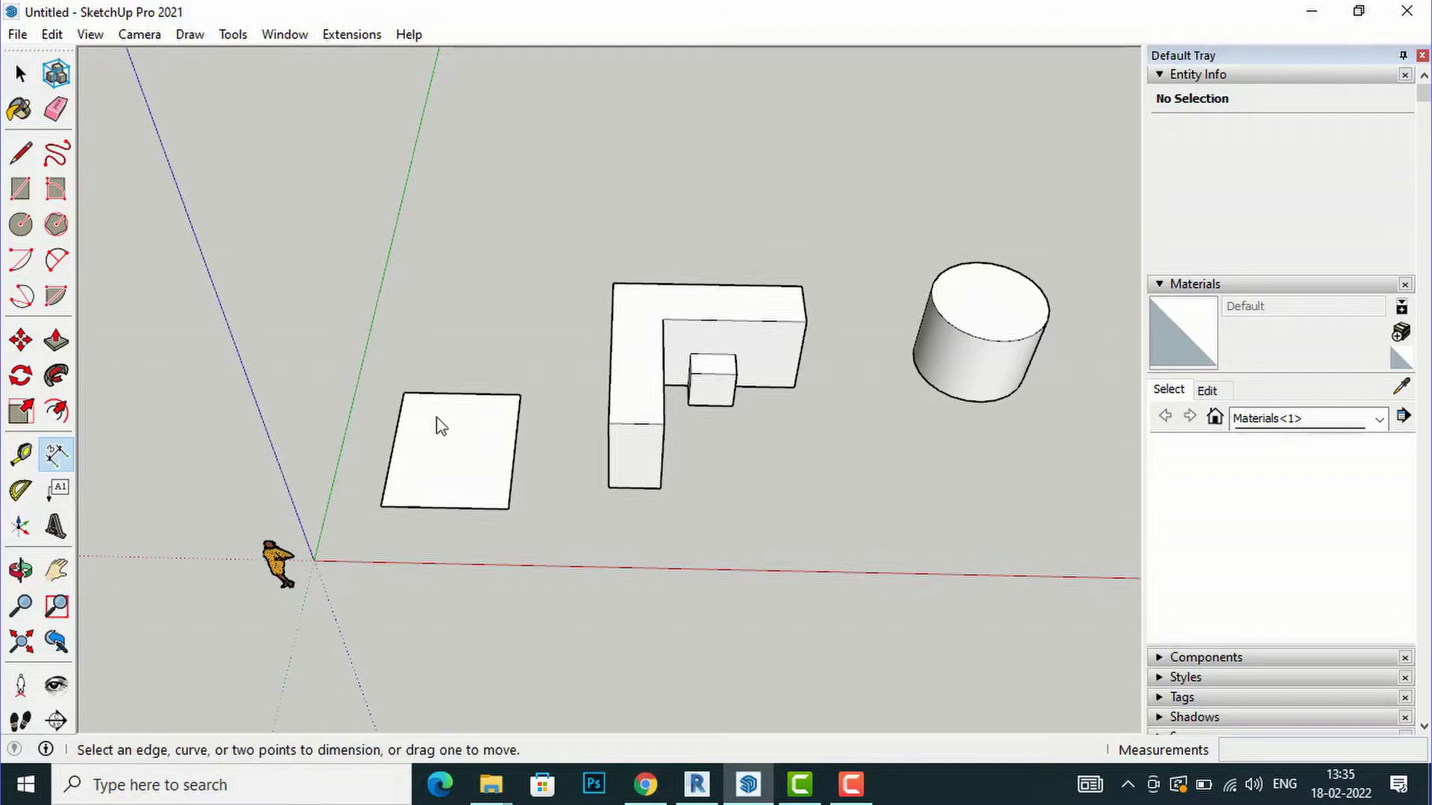
scroll(468, 415, "up", 2)
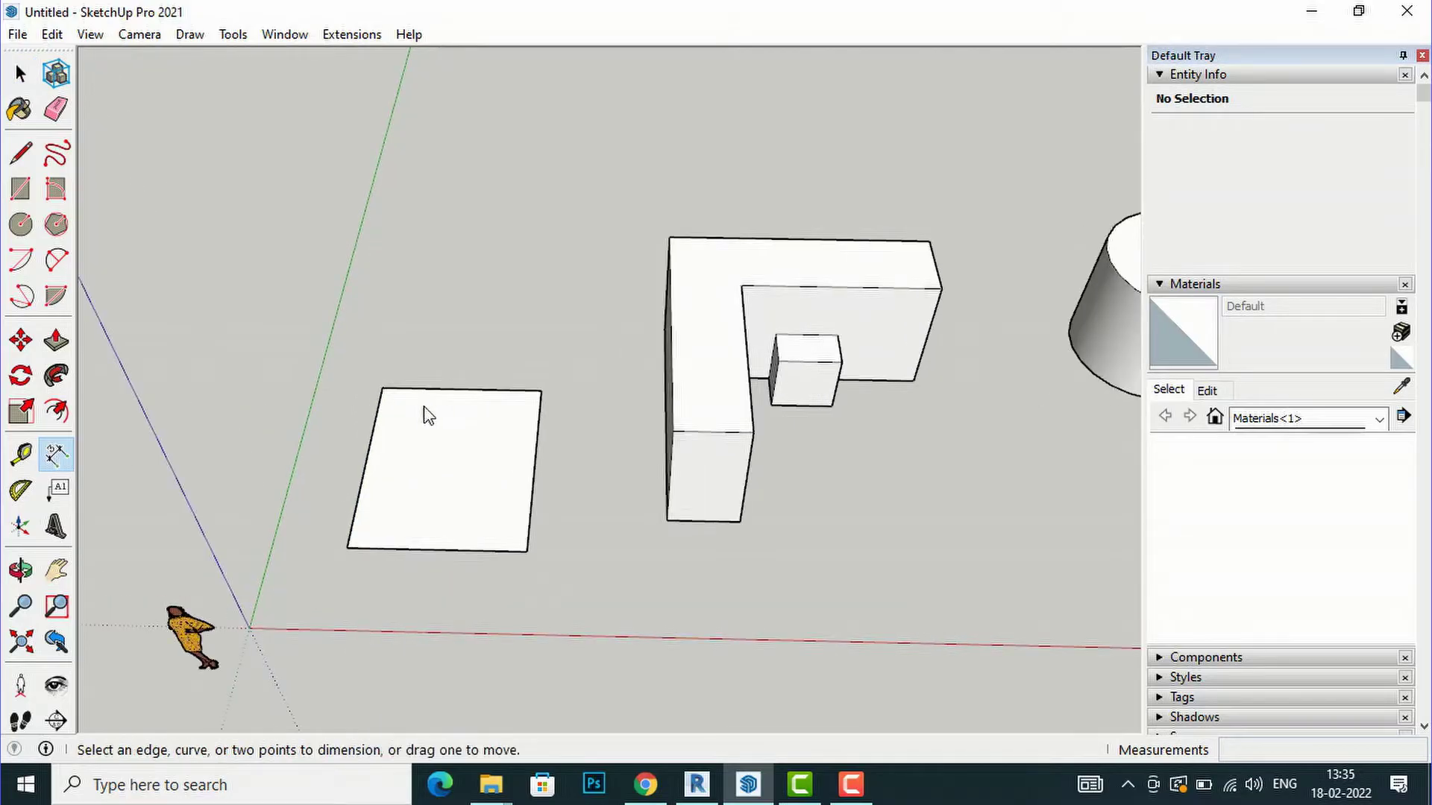
left_click(387, 399)
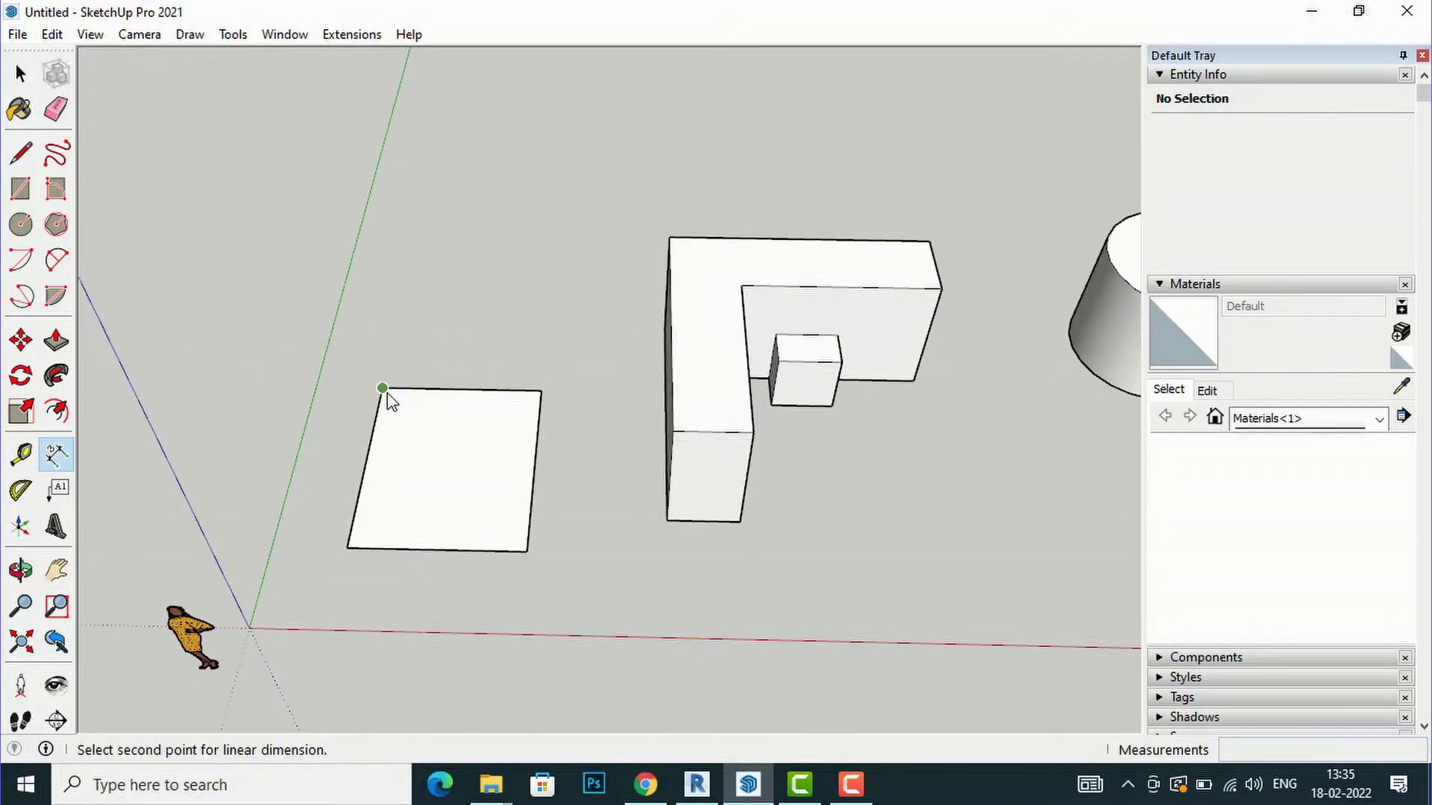
left_click(543, 393)
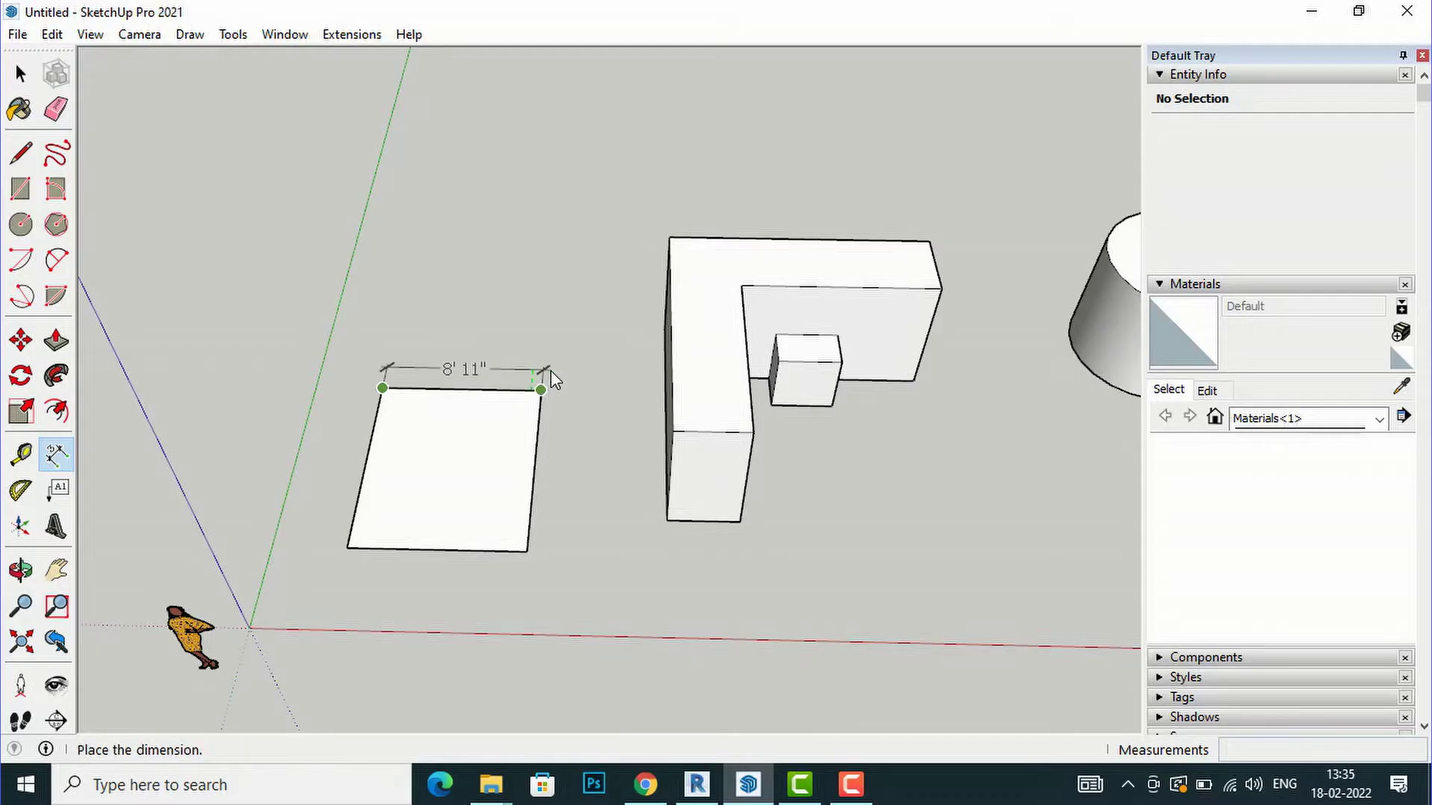
left_click(556, 378)
Step: Dimension the flat rectangle's side edge nearest the green axis, placing the dimension line outside the face
scroll(457, 396, "up", 1)
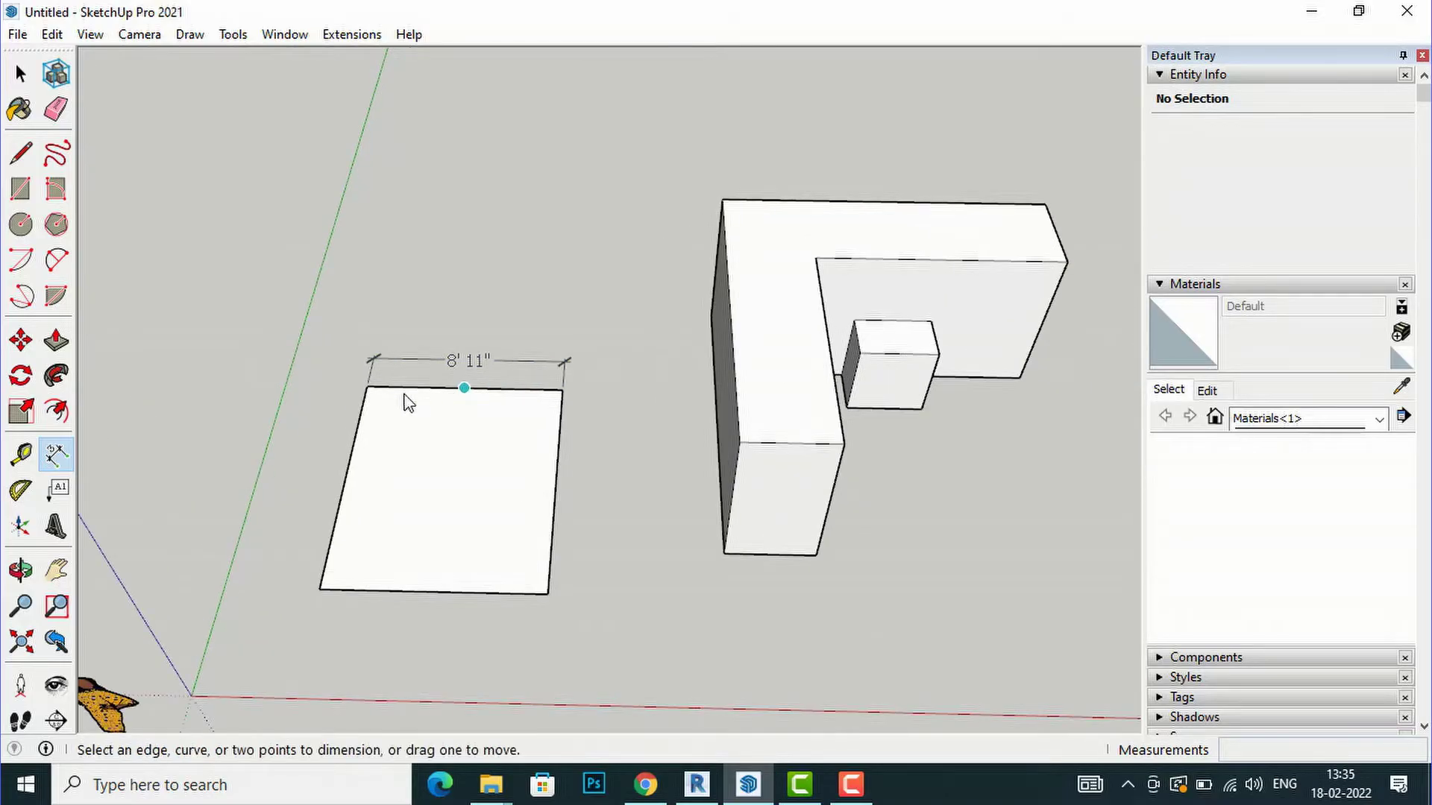
left_click(366, 385)
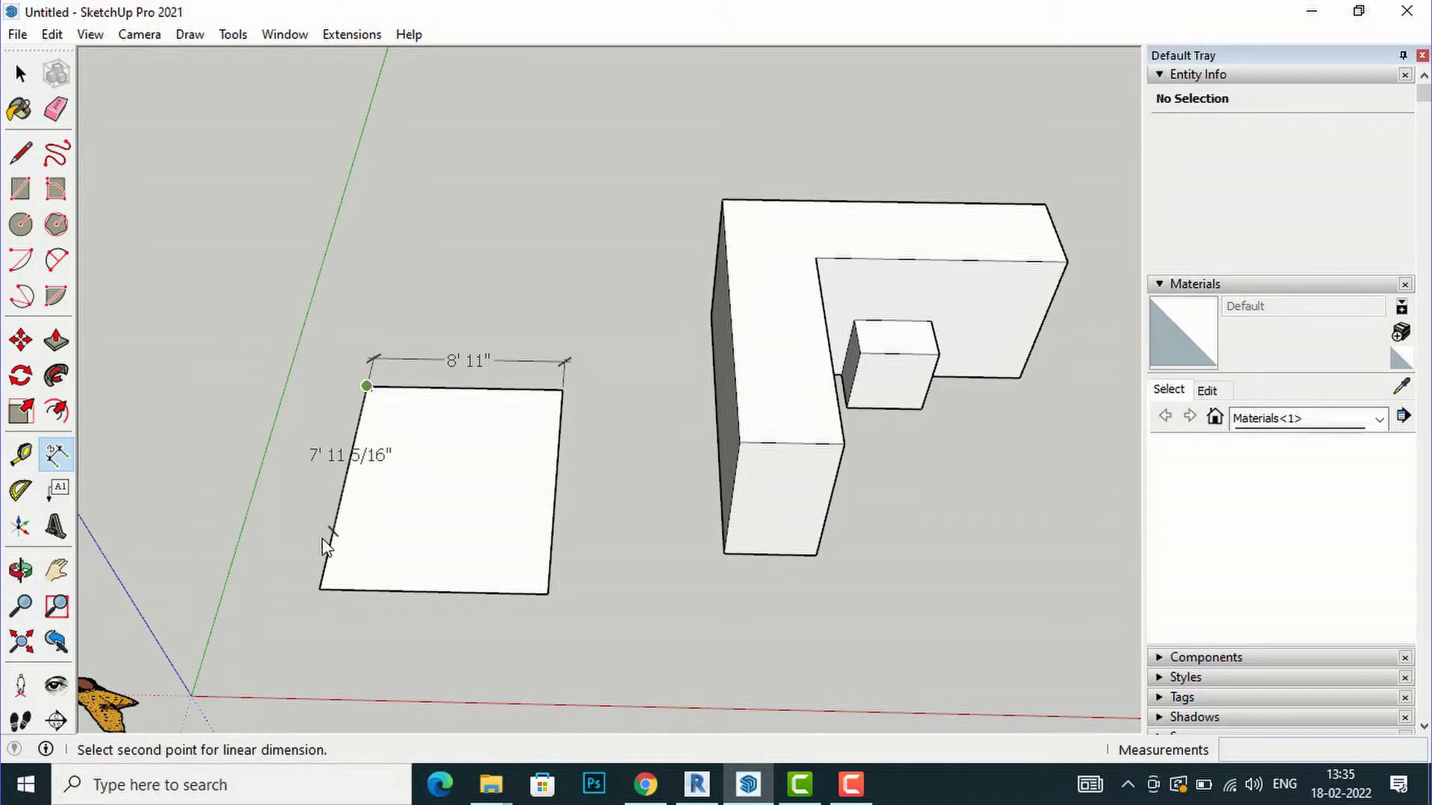
left_click(318, 589)
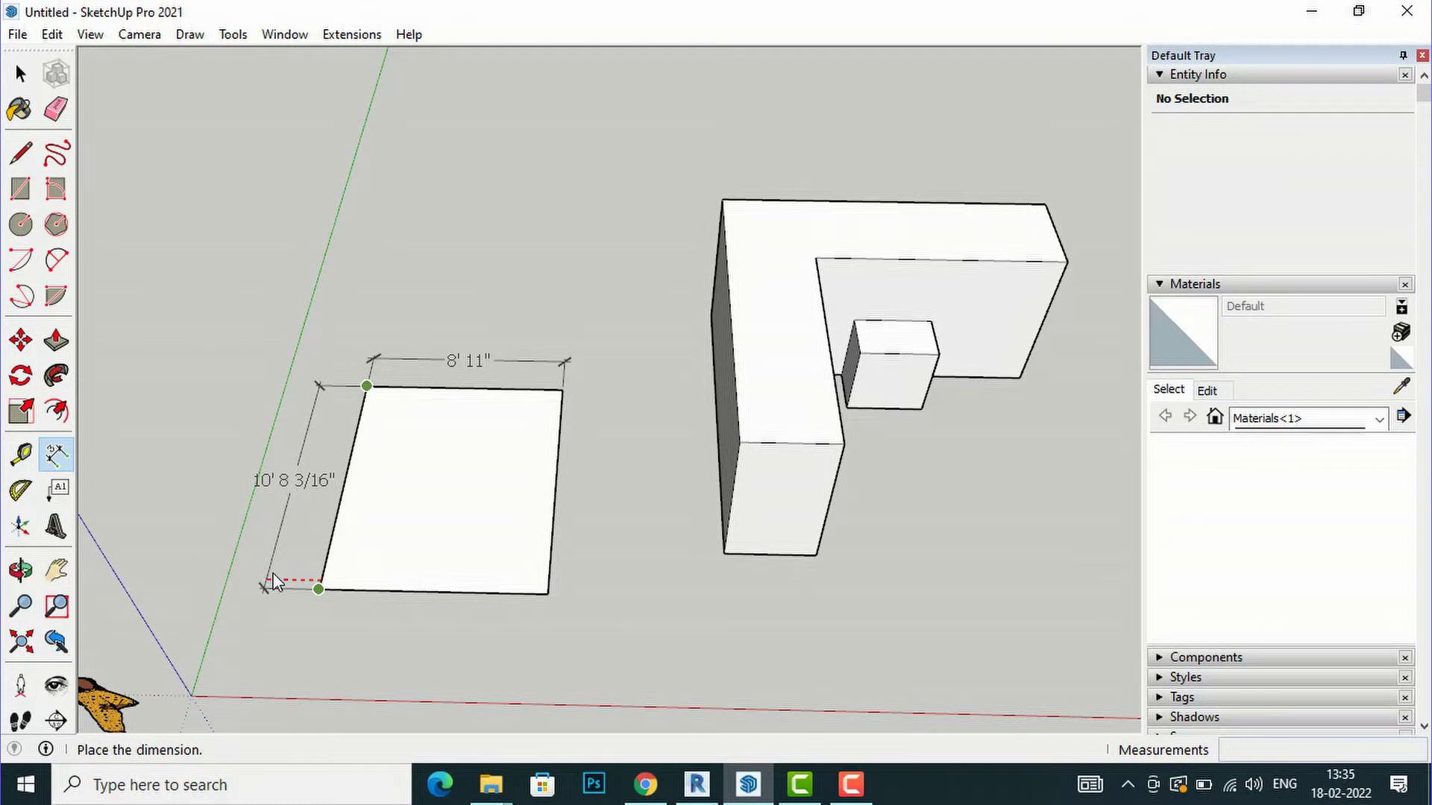
left_click(269, 579)
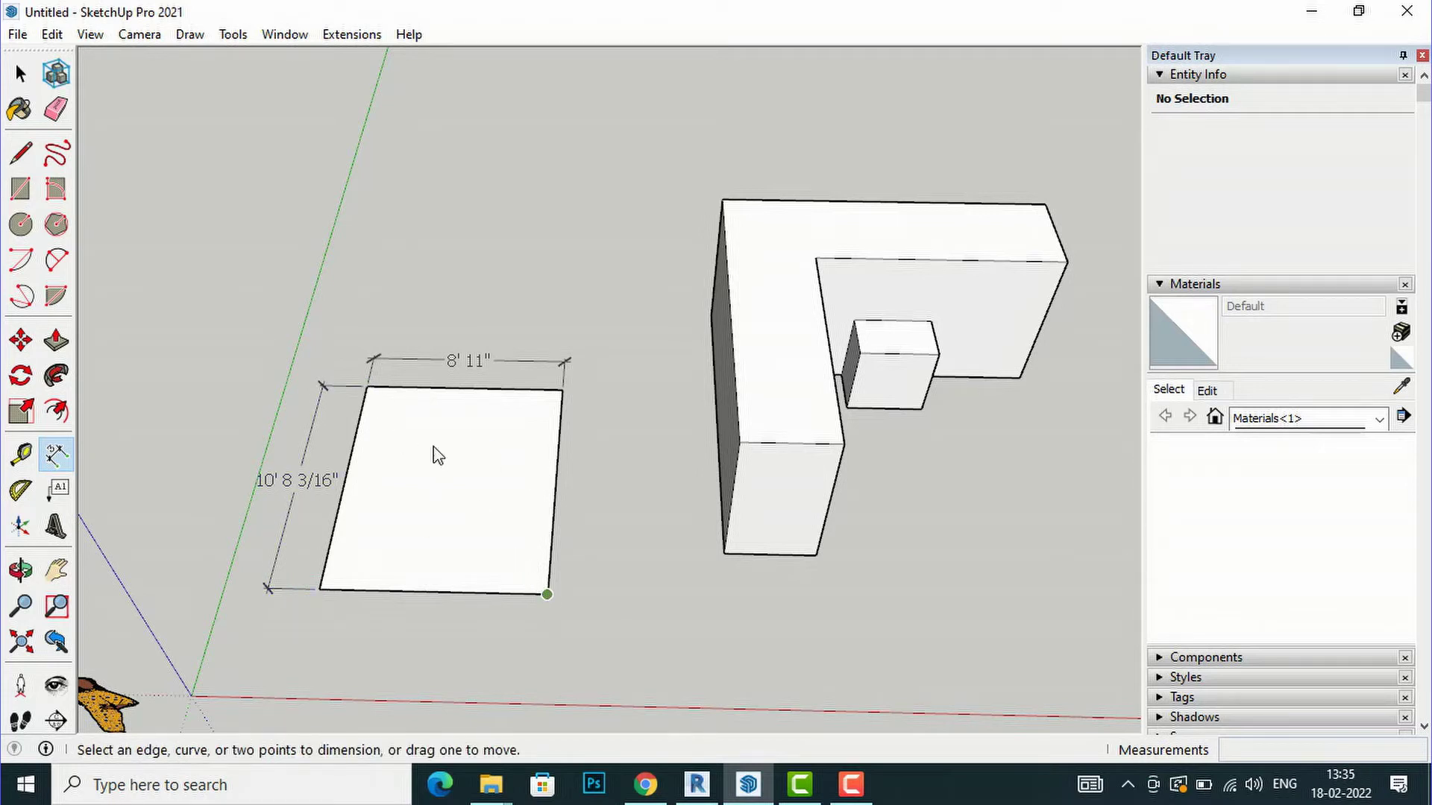
Step: Add a diagonal linear dimension across the flat rectangle, from the far corner near the green axis to the opposite near corner
left_click(371, 387)
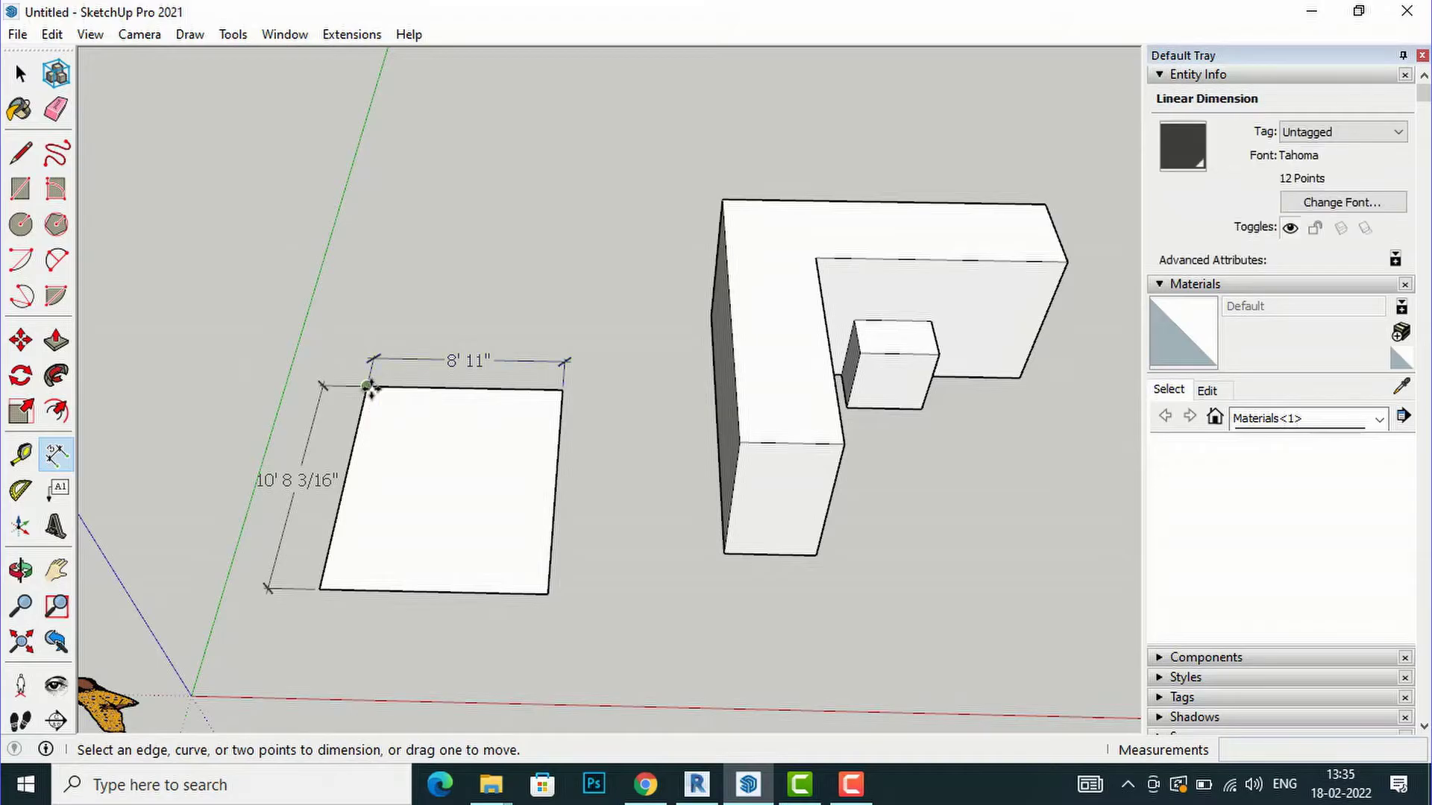
left_click(367, 386)
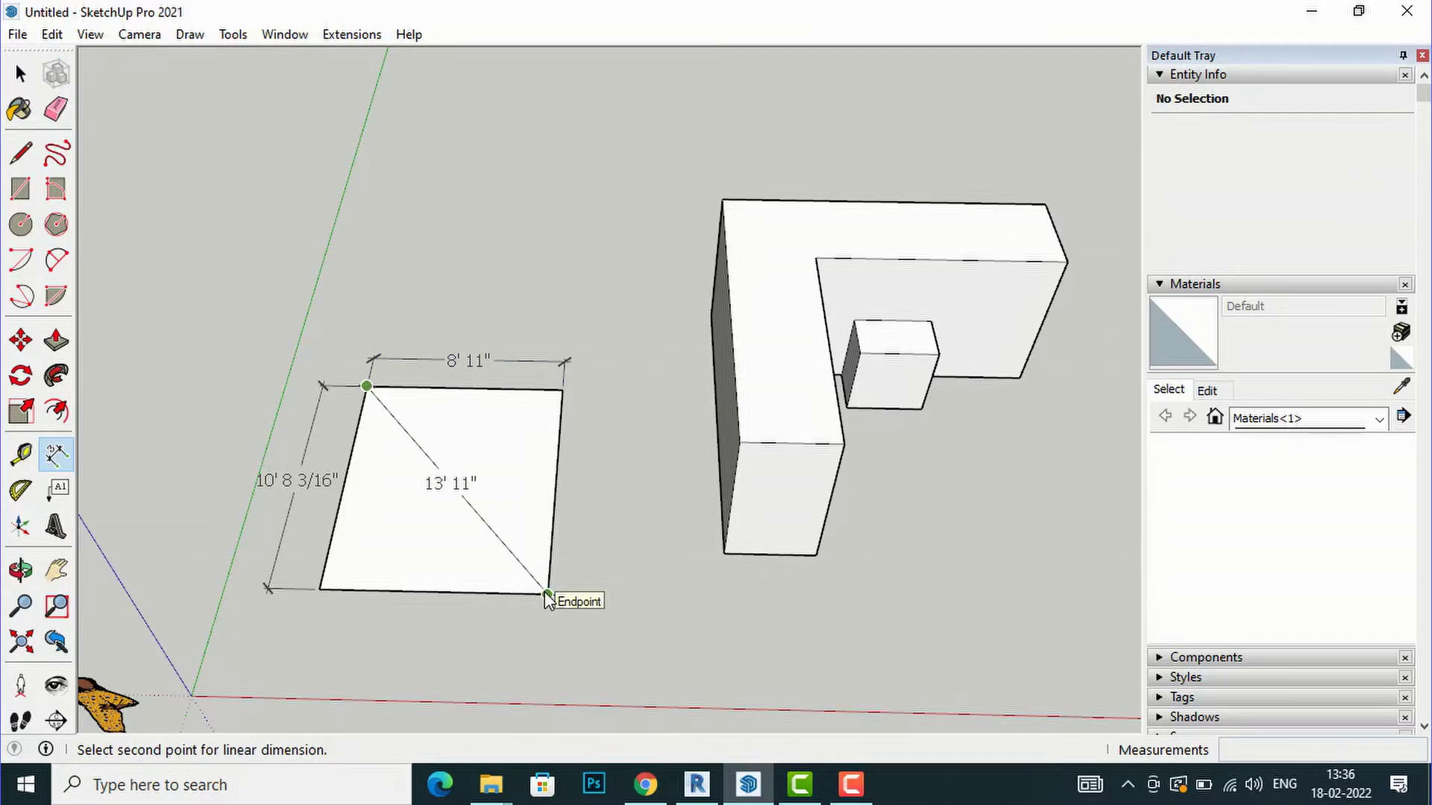
left_click(547, 594)
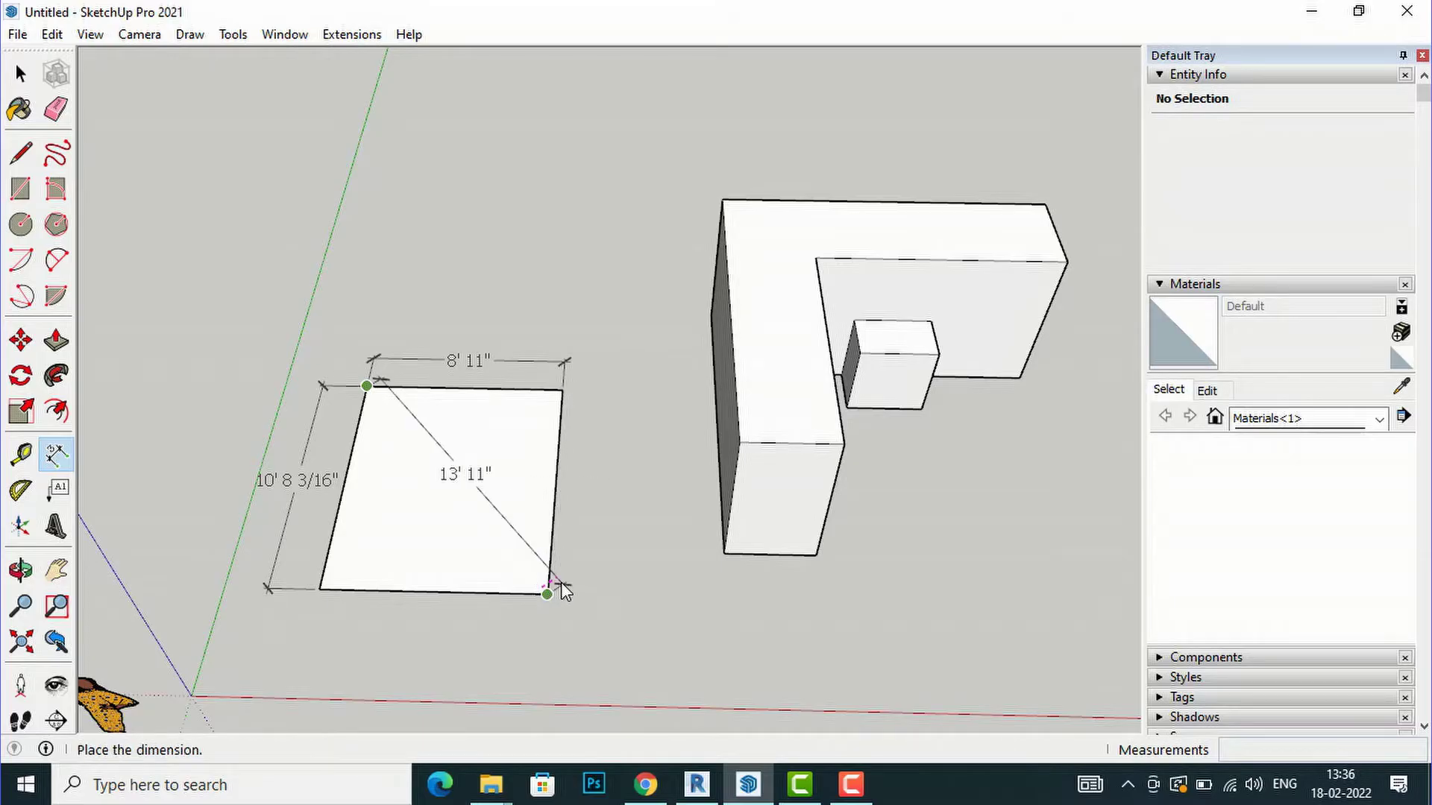
scroll(563, 591, "up", 5)
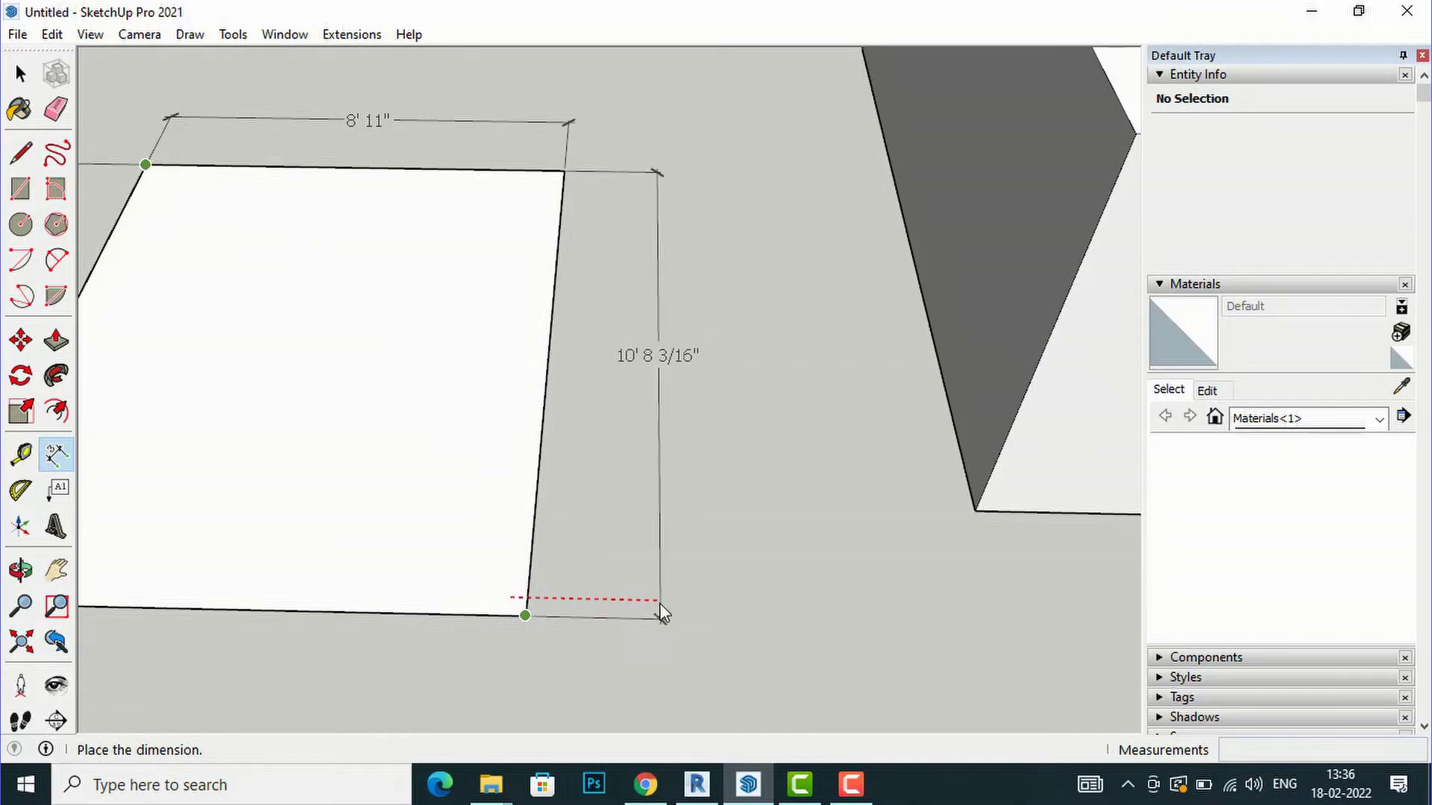
scroll(643, 574, "down", 3)
scroll(633, 556, "down", 2)
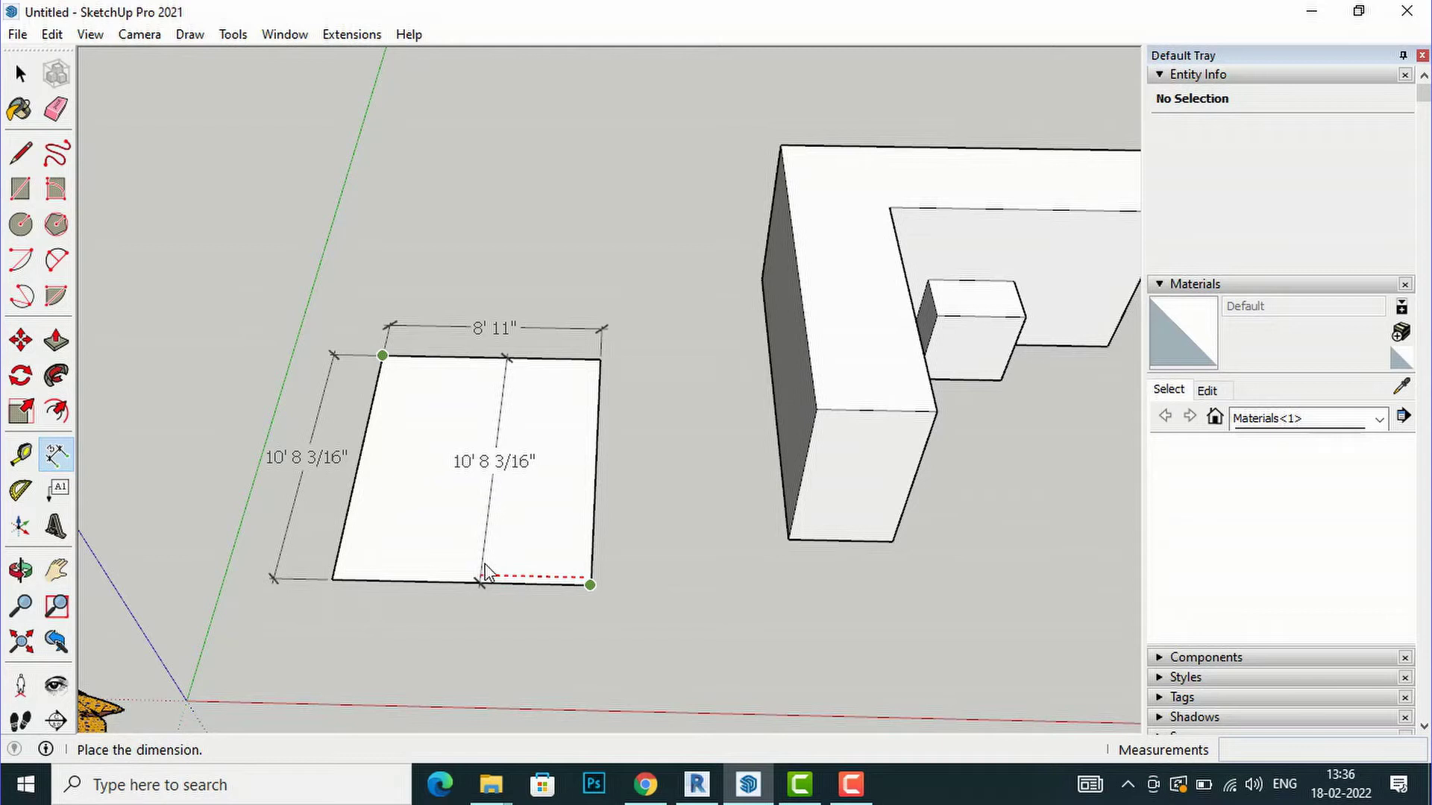
scroll(585, 582, "up", 2)
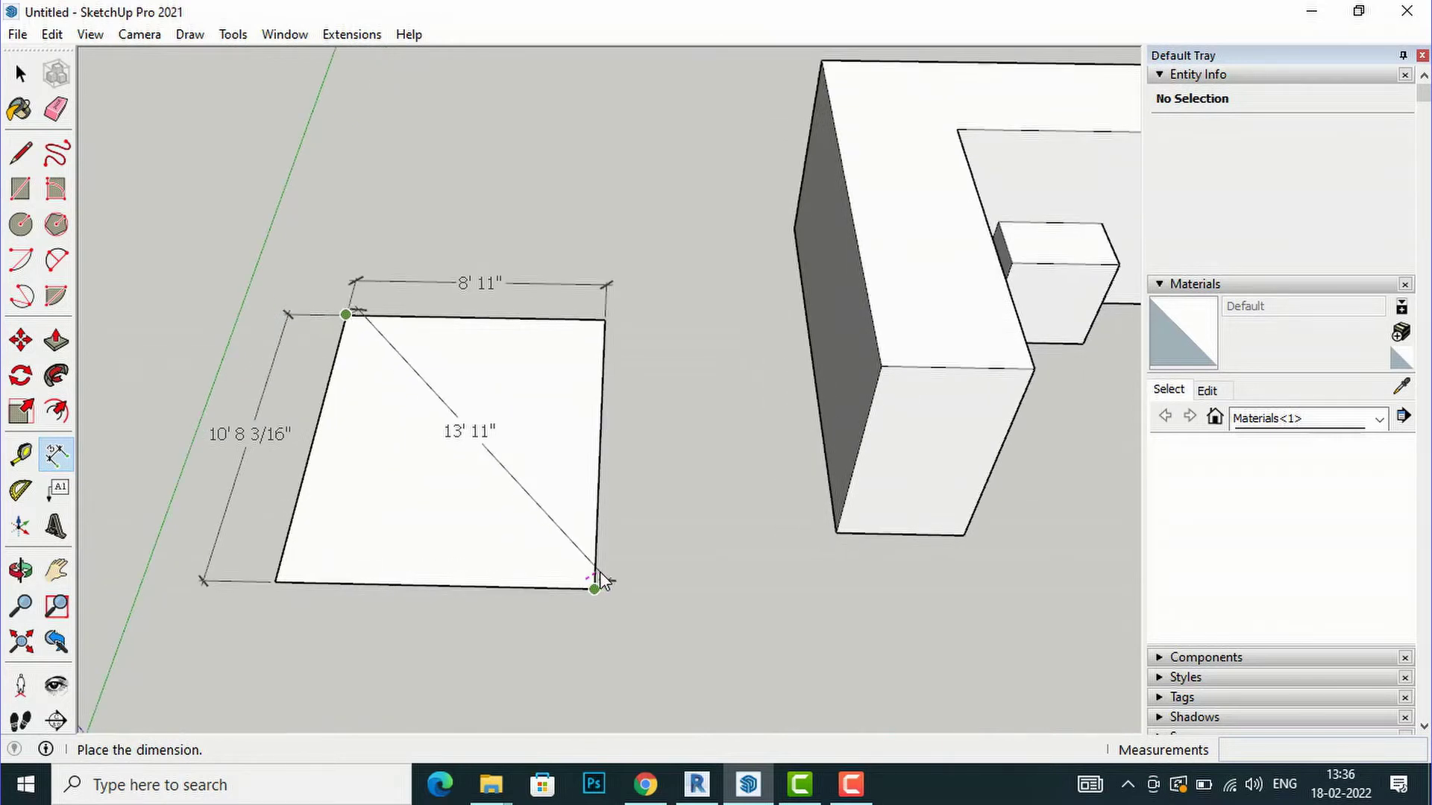
scroll(602, 578, "up", 1)
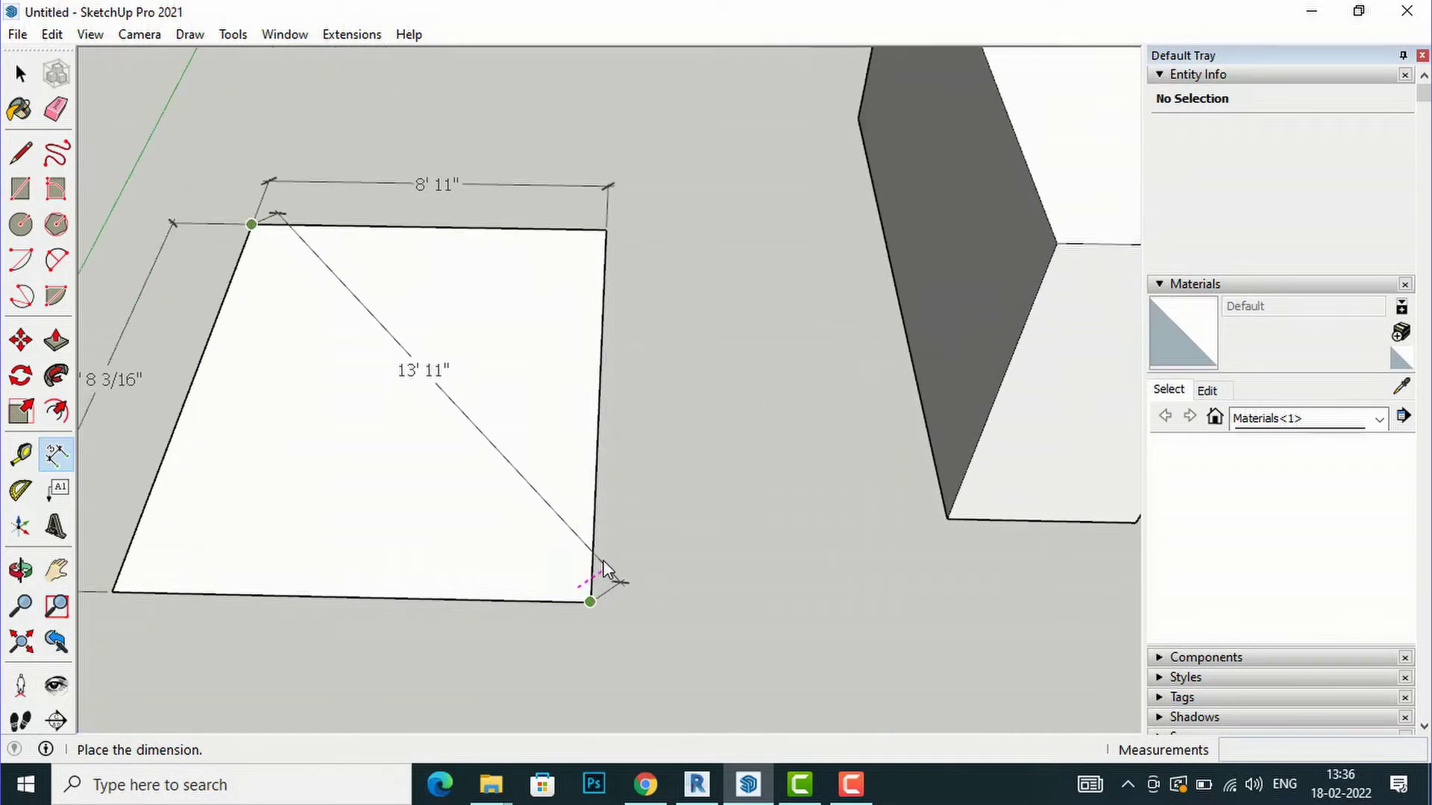
scroll(604, 568, "up", 1)
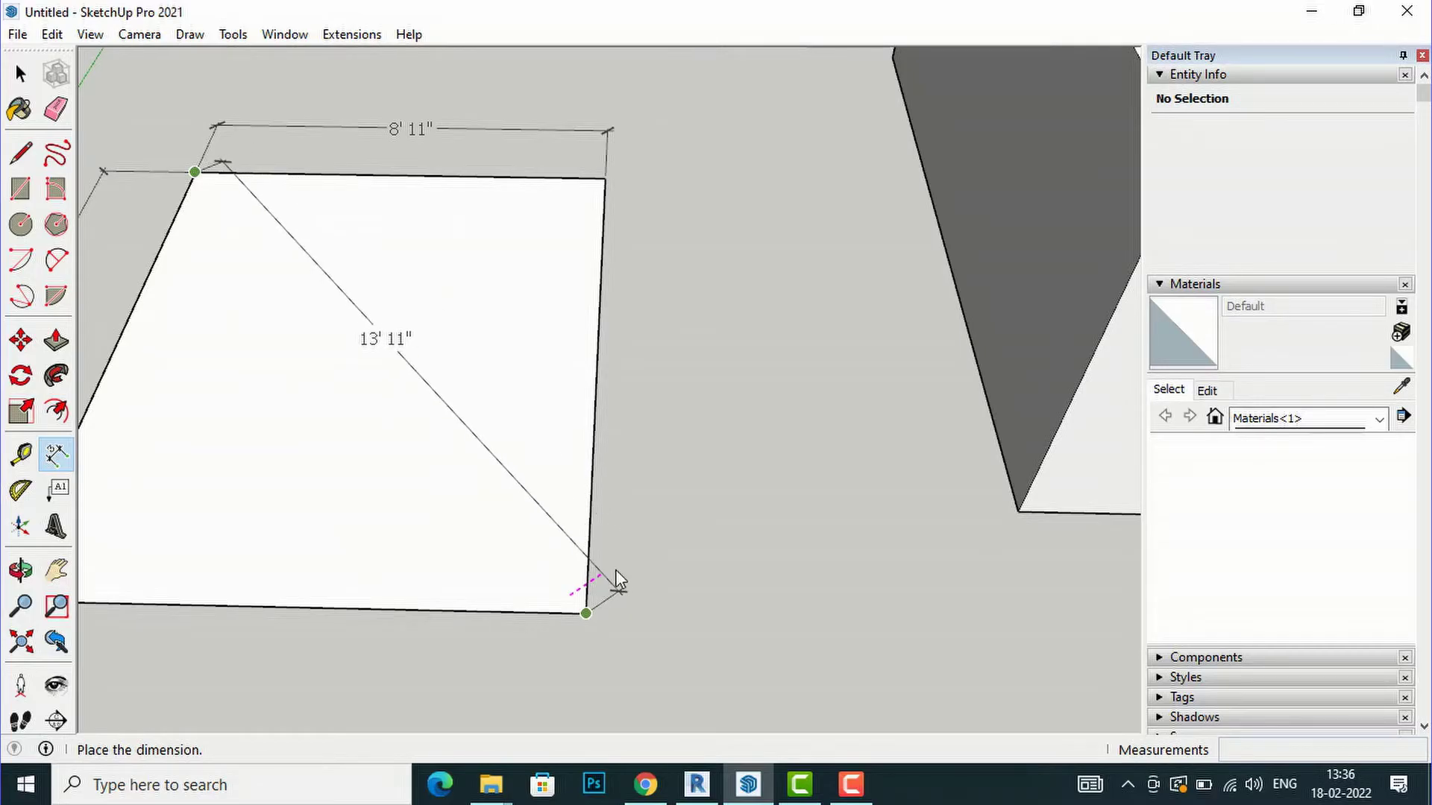
left_click(625, 580)
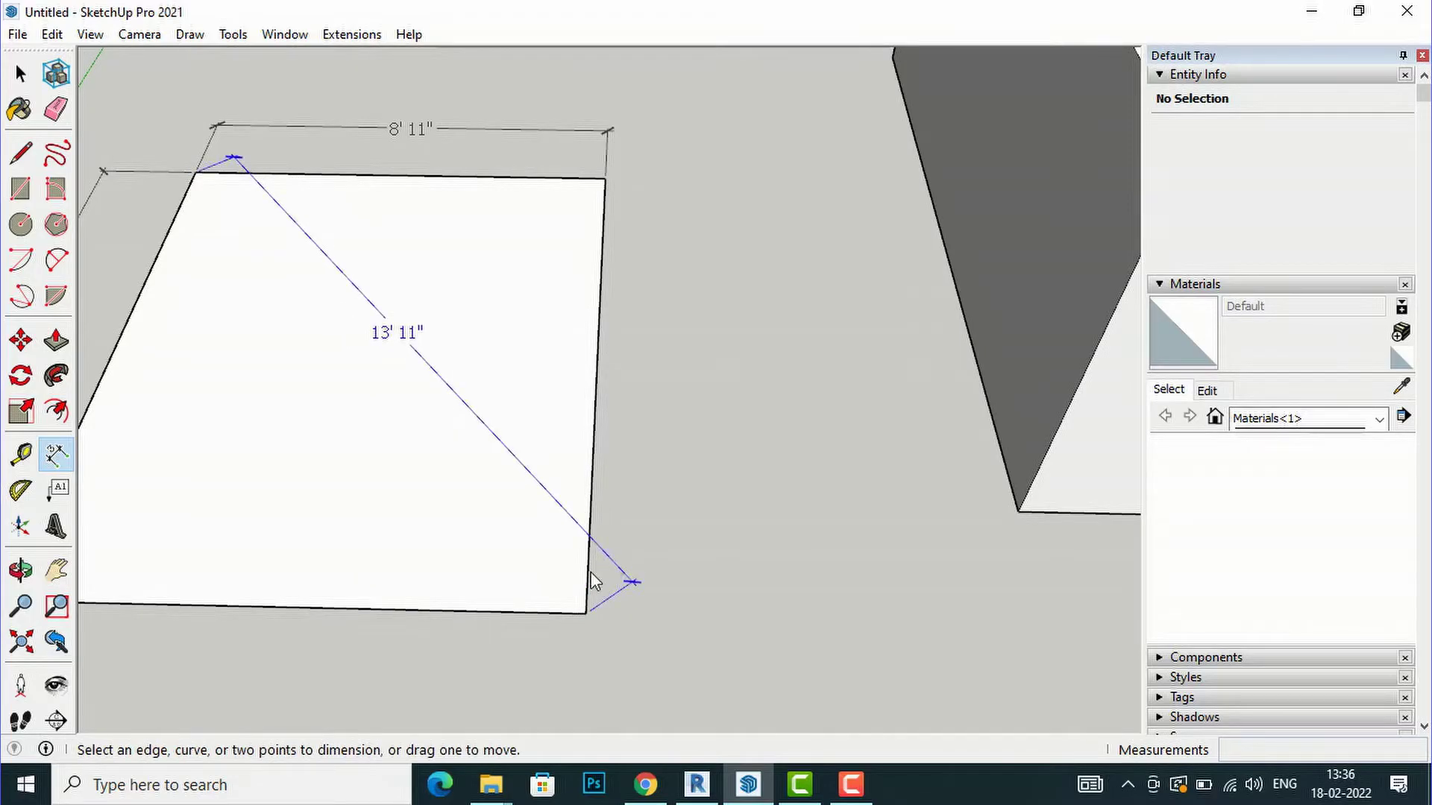
Step: Move the rectangle's diagonal dimension line closer to the two corners it measures
scroll(461, 510, "down", 5)
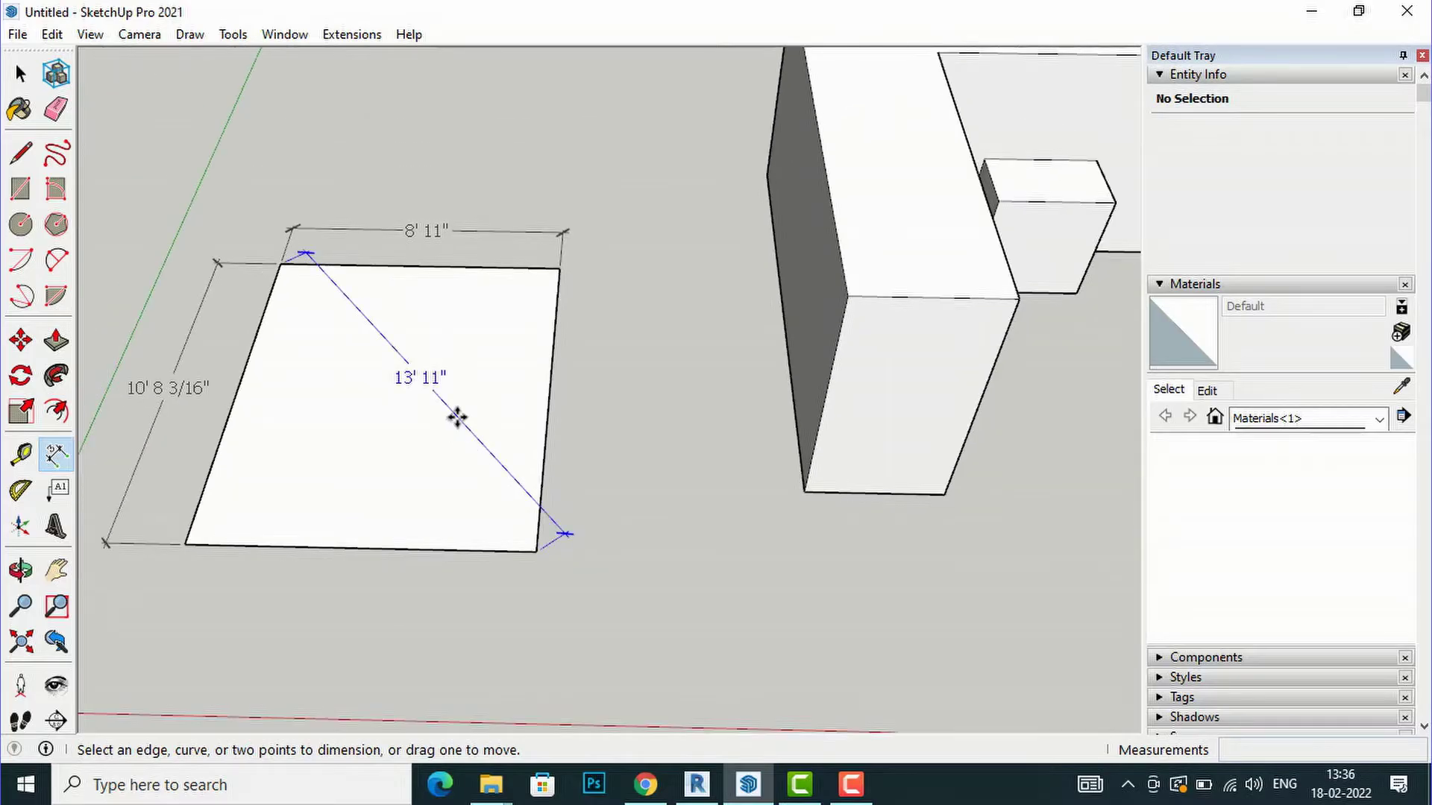
left_click(454, 417)
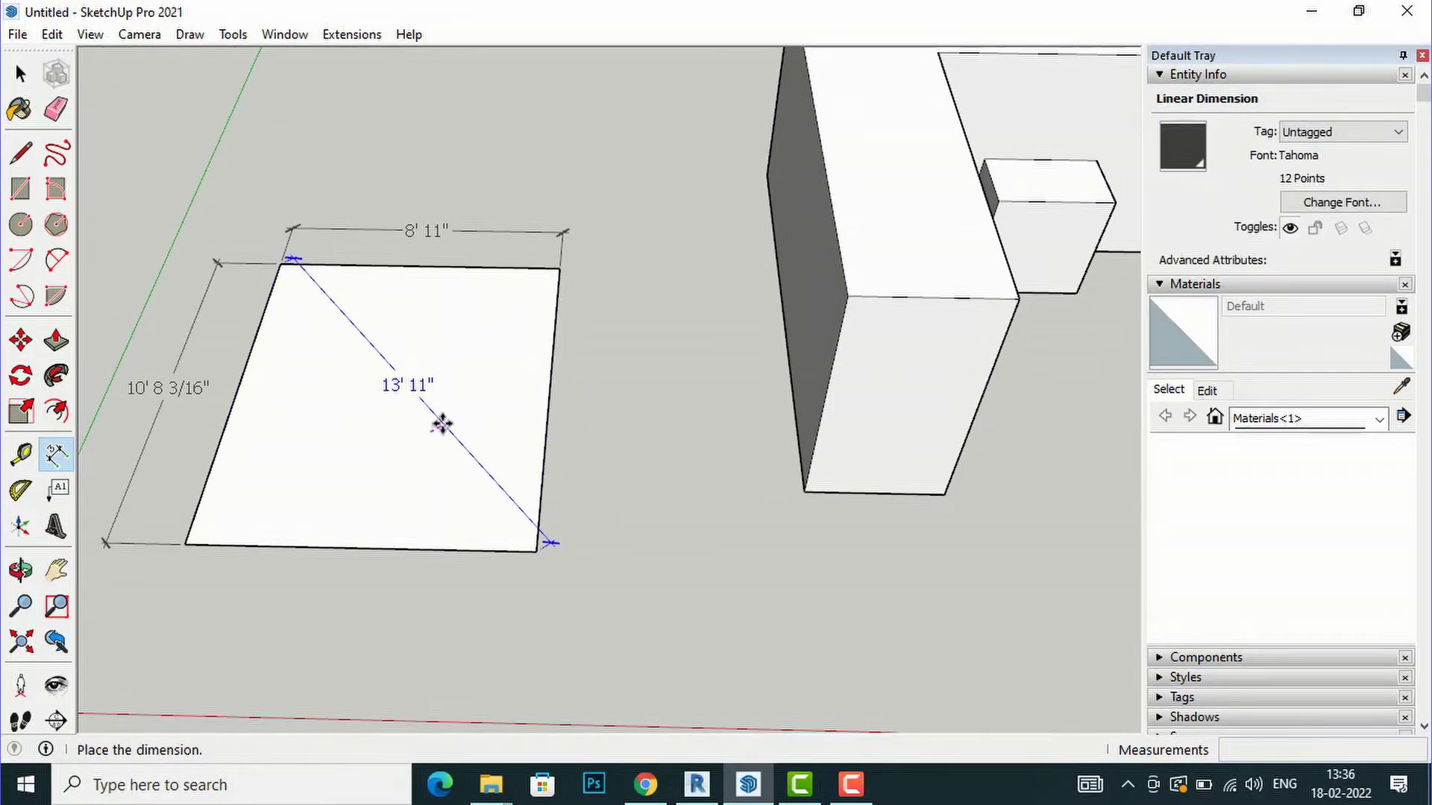
left_click(442, 424)
Step: Dimension the height of the L-shaped block's front end face, placing the dimension beside the vertical edge facing the rectangle
middle_click_drag(555, 492, 410, 464)
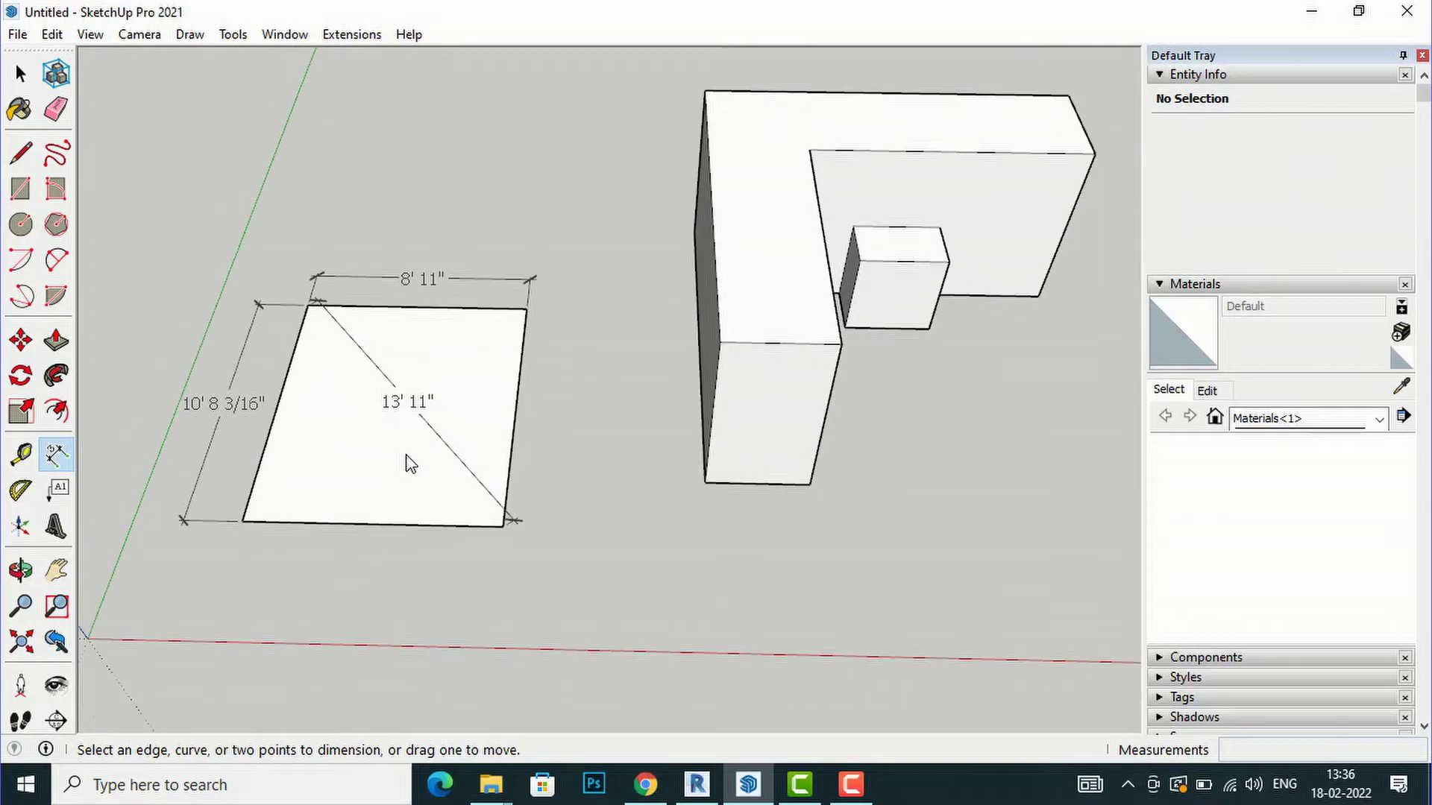
middle_click_drag(333, 321, 643, 477)
scroll(836, 451, "up", 2)
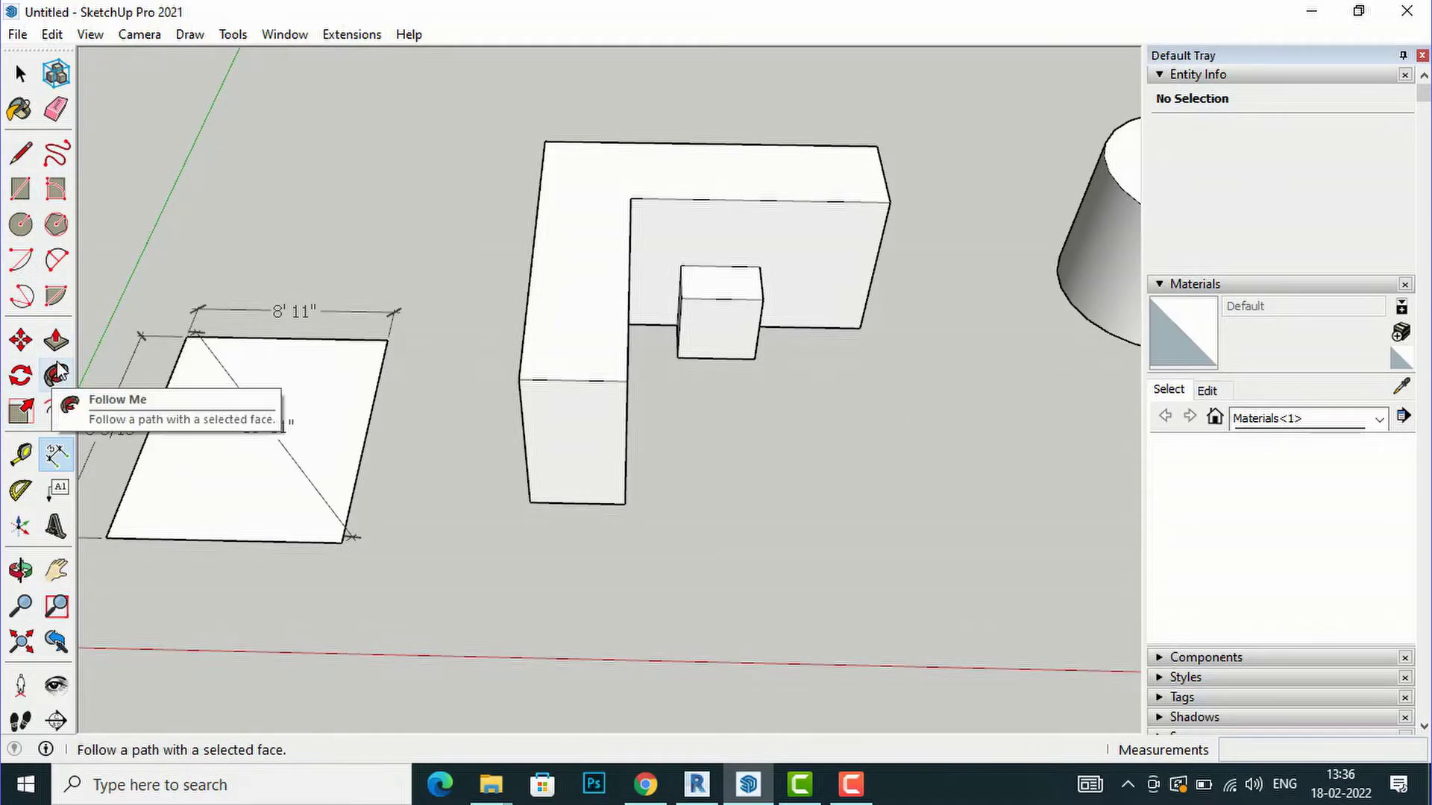
key("o")
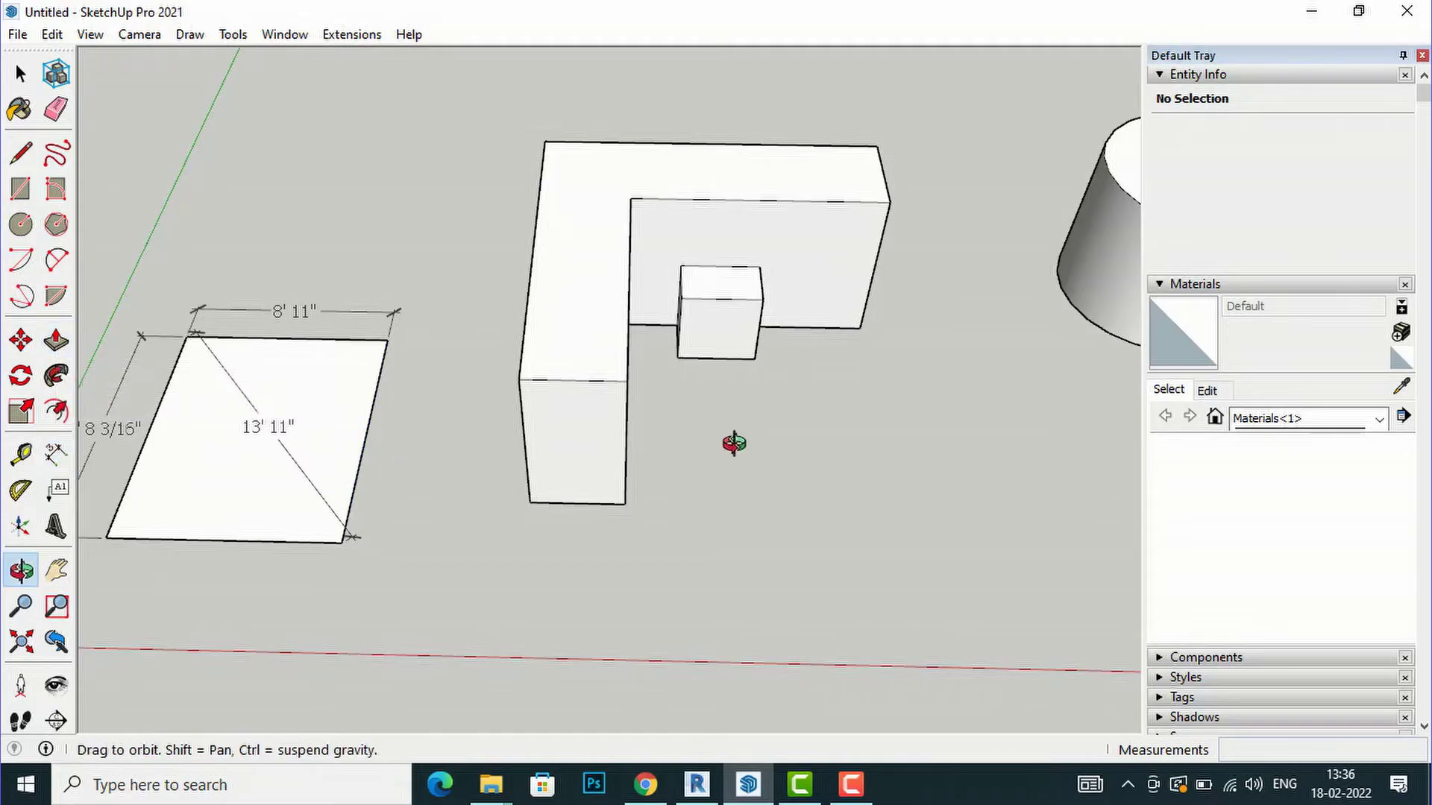
left_click_drag(729, 451, 550, 320)
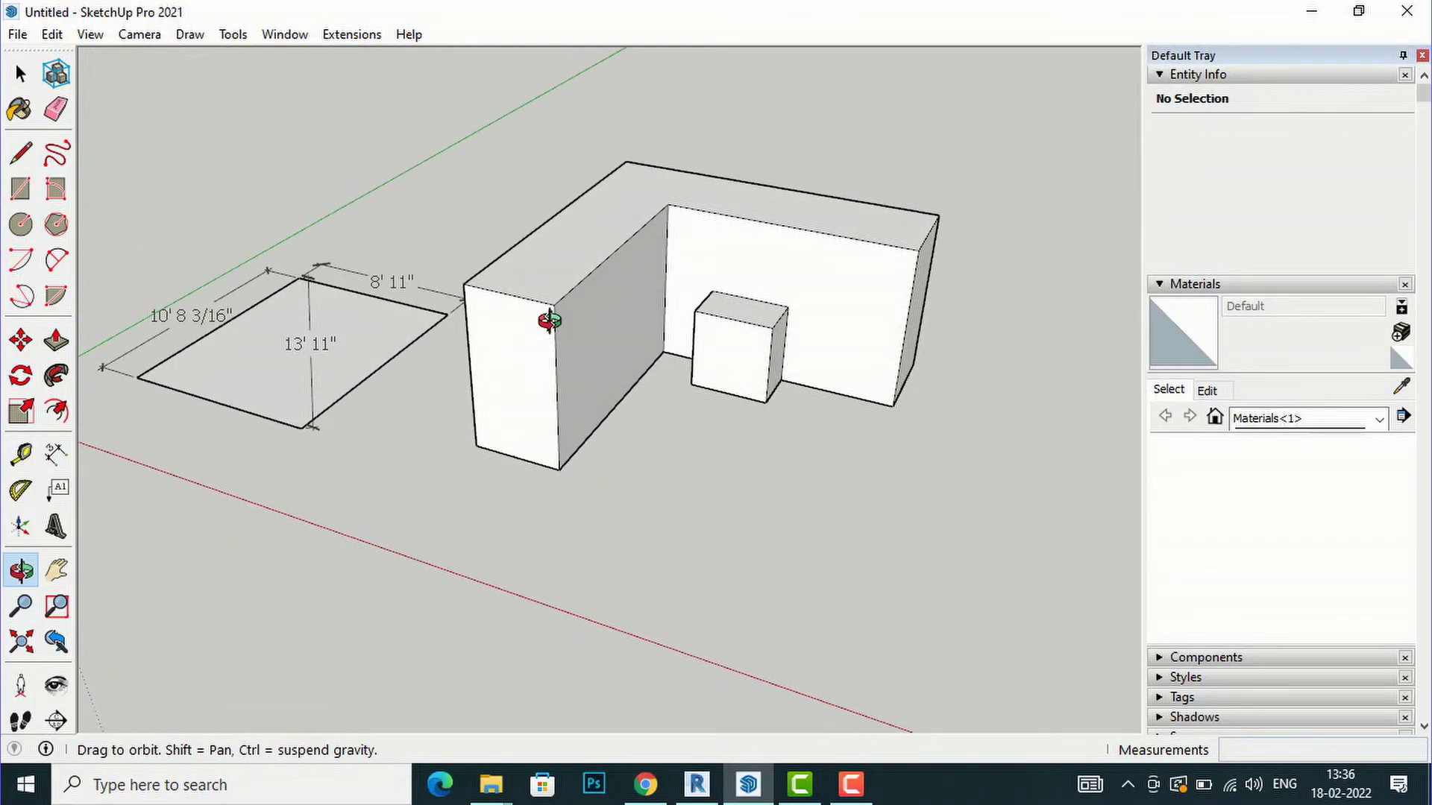
left_click(66, 461)
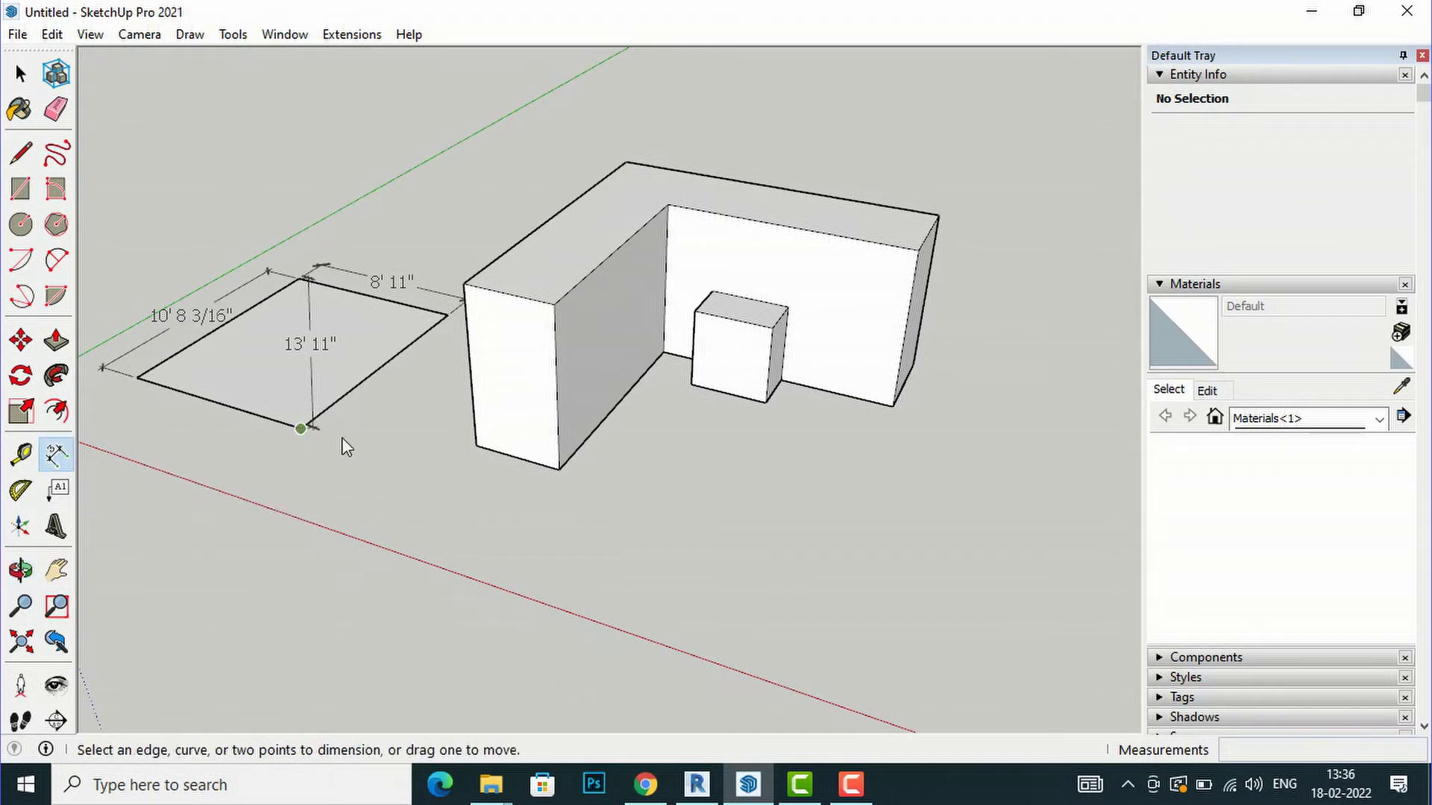
left_click(478, 447)
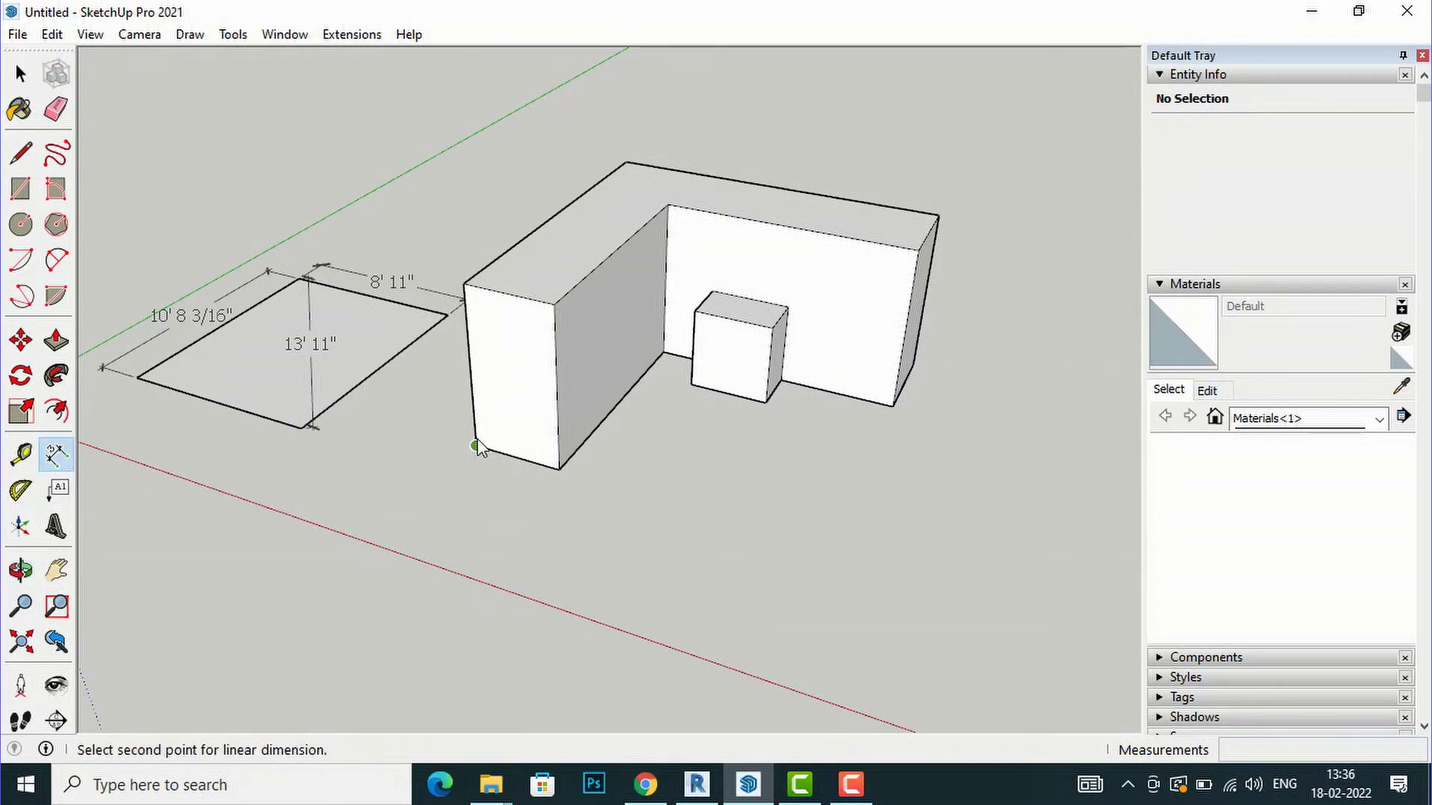
left_click(463, 284)
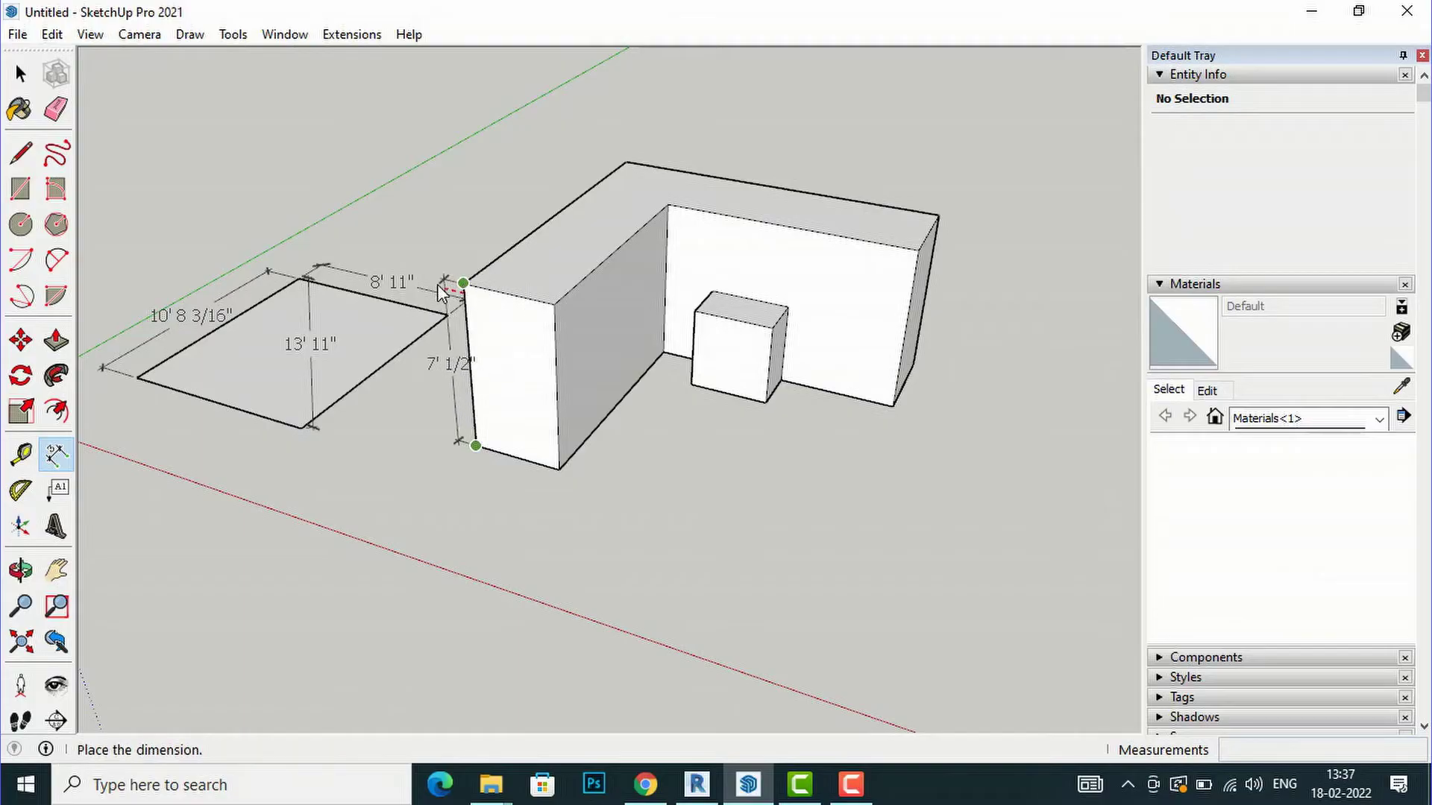
scroll(447, 287, "up", 2)
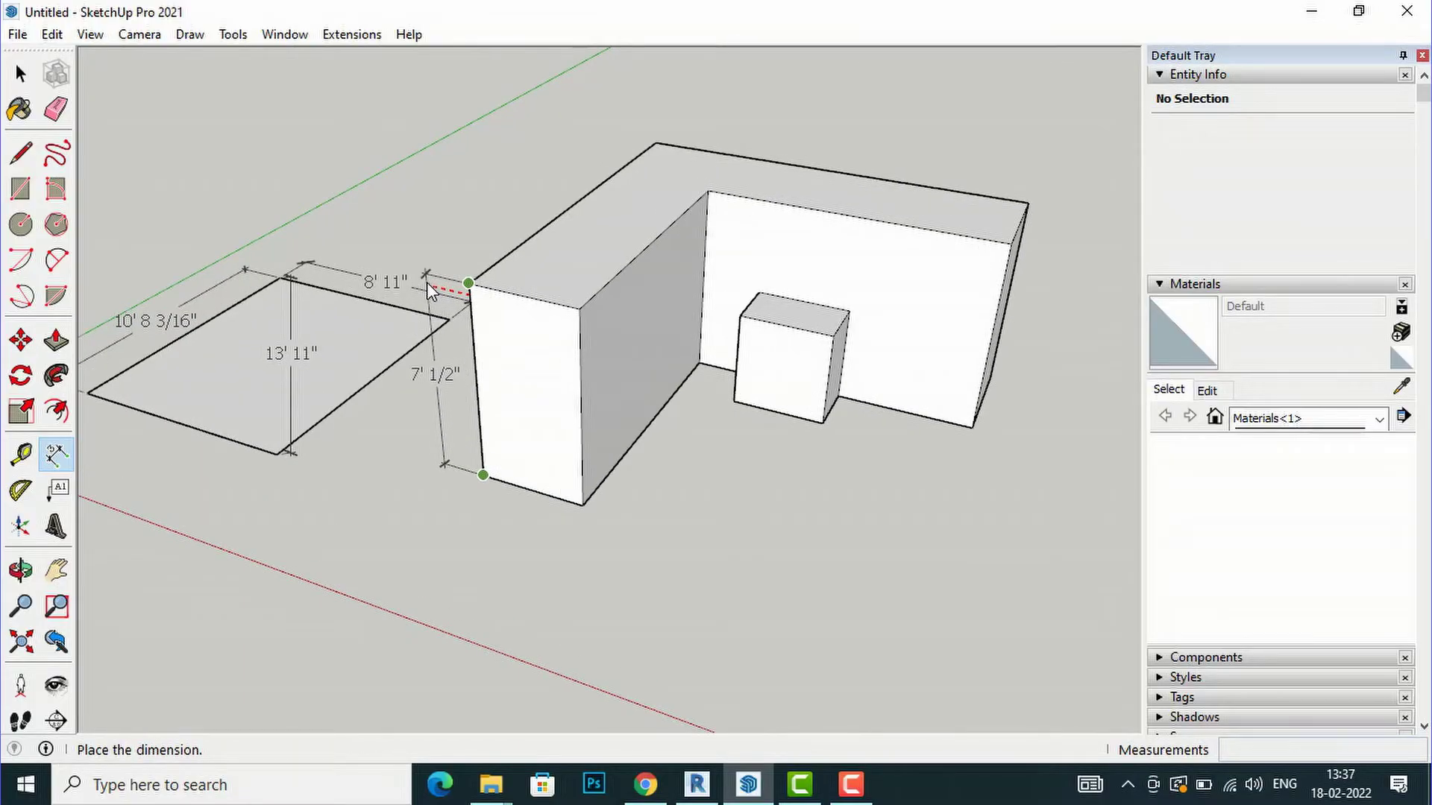
left_click(426, 282)
Step: Dimension the top edge of the L-shaped block's front end face, placing the dimension line just in front of the edge
scroll(466, 470, "up", 2)
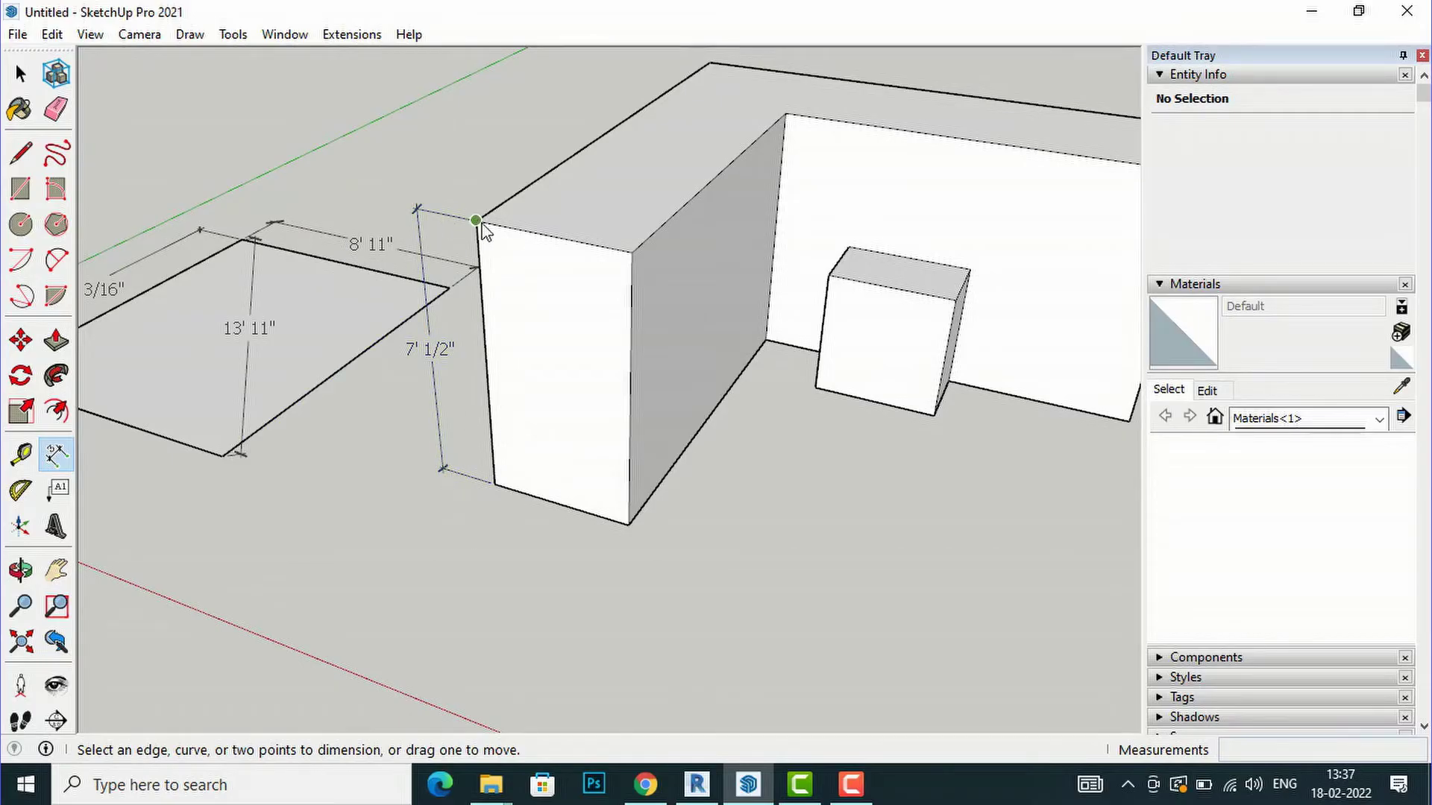
left_click(476, 220)
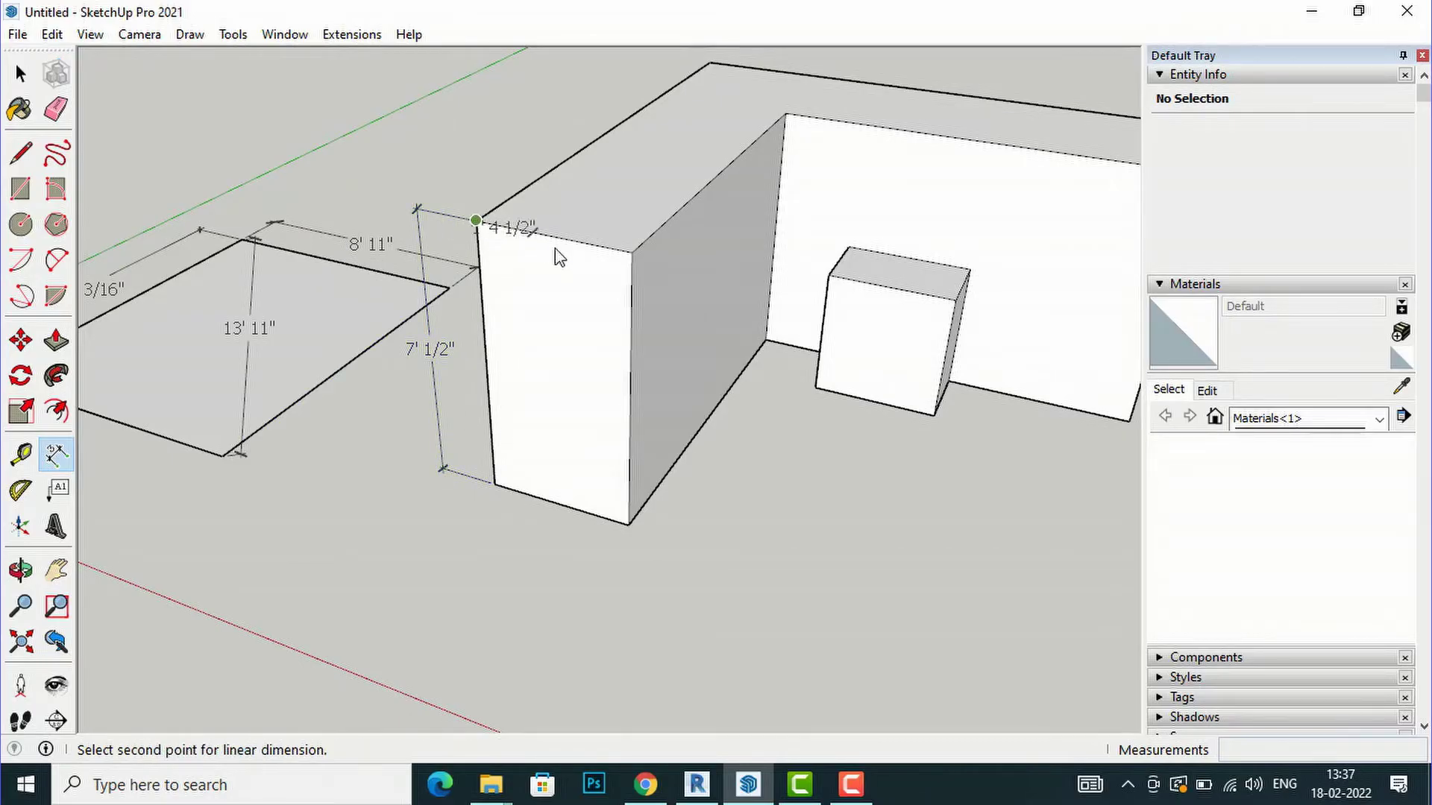
left_click(630, 253)
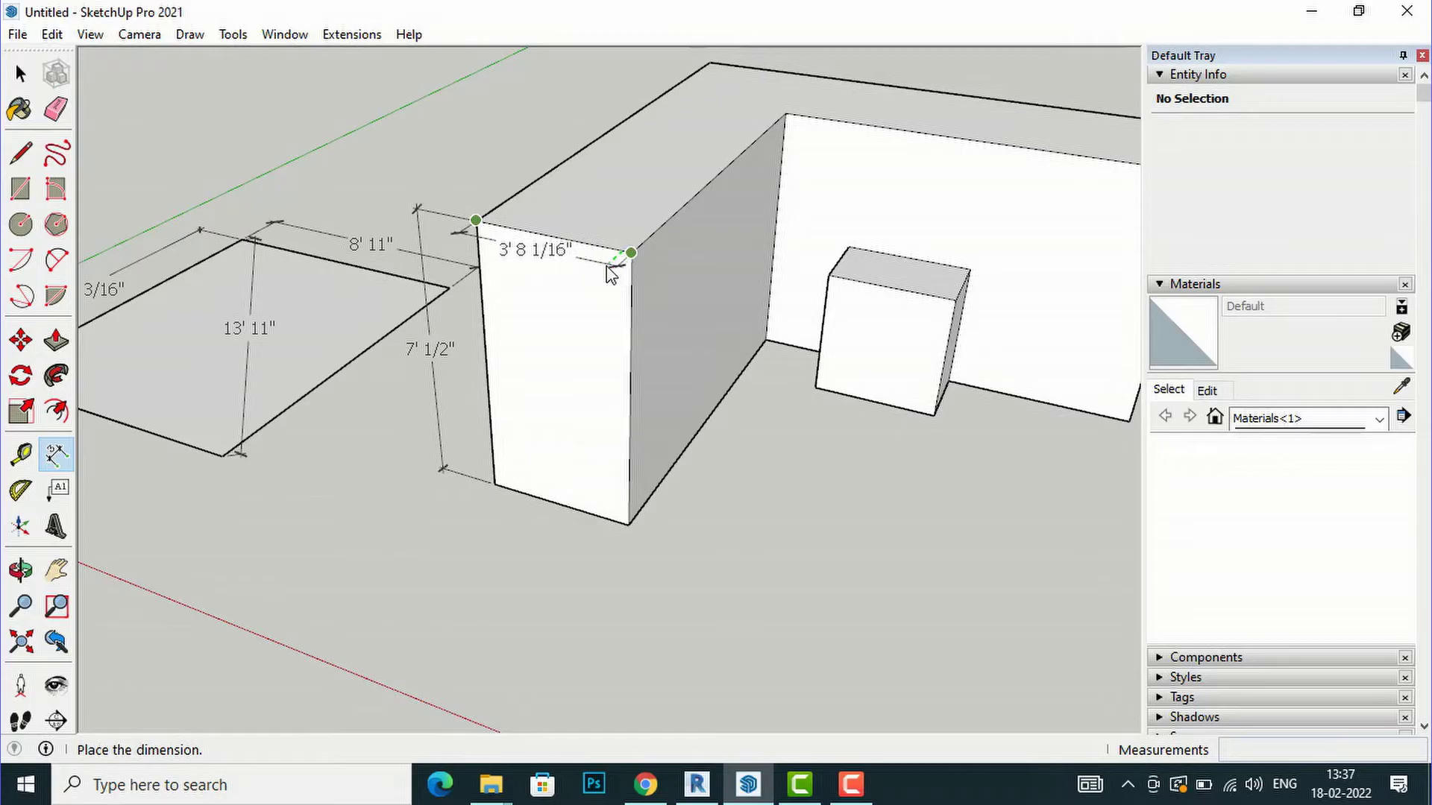
left_click(599, 279)
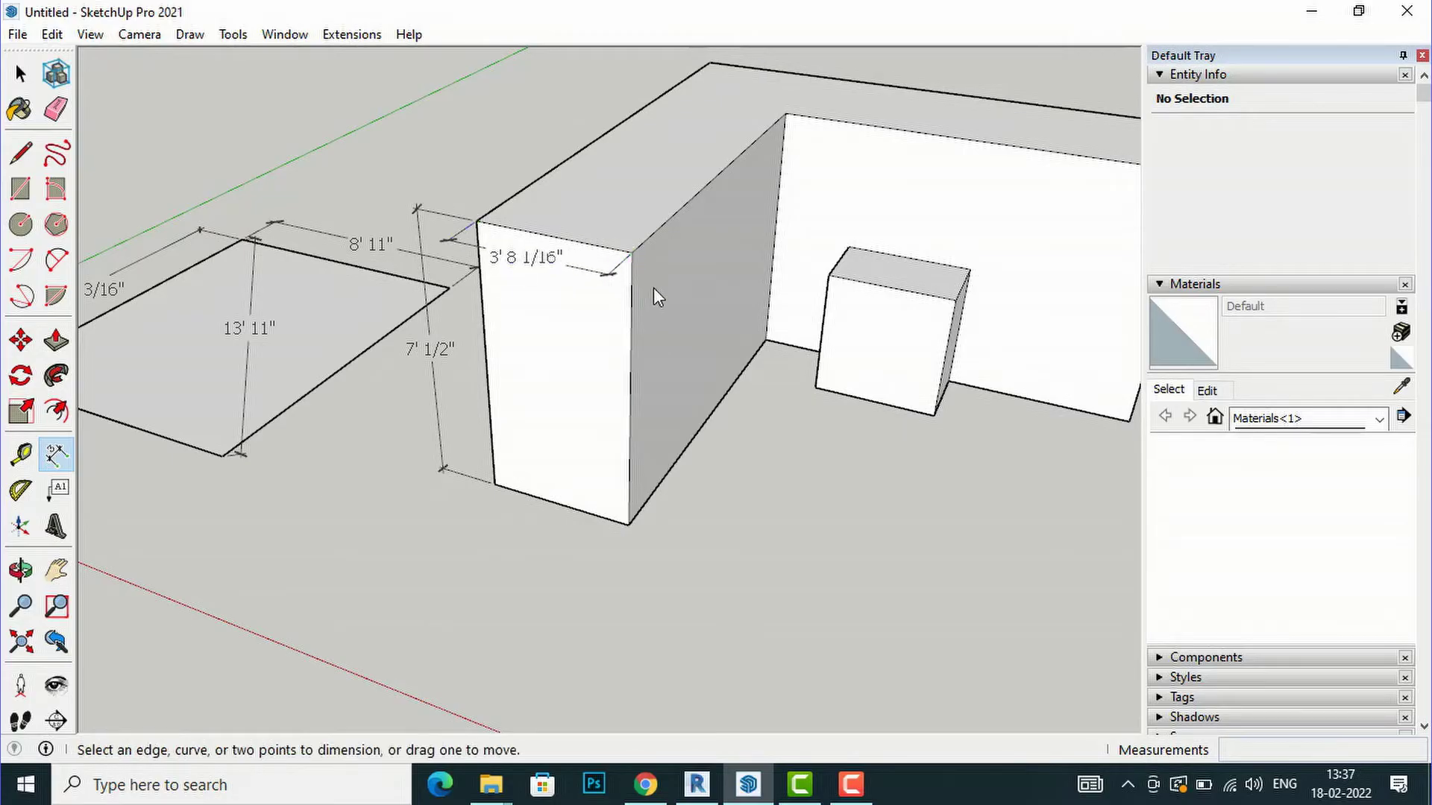
Step: Dimension the height of the end face's vertical edge on the inner side of the L-shaped block, placing the dimension outside the face
left_click(632, 254)
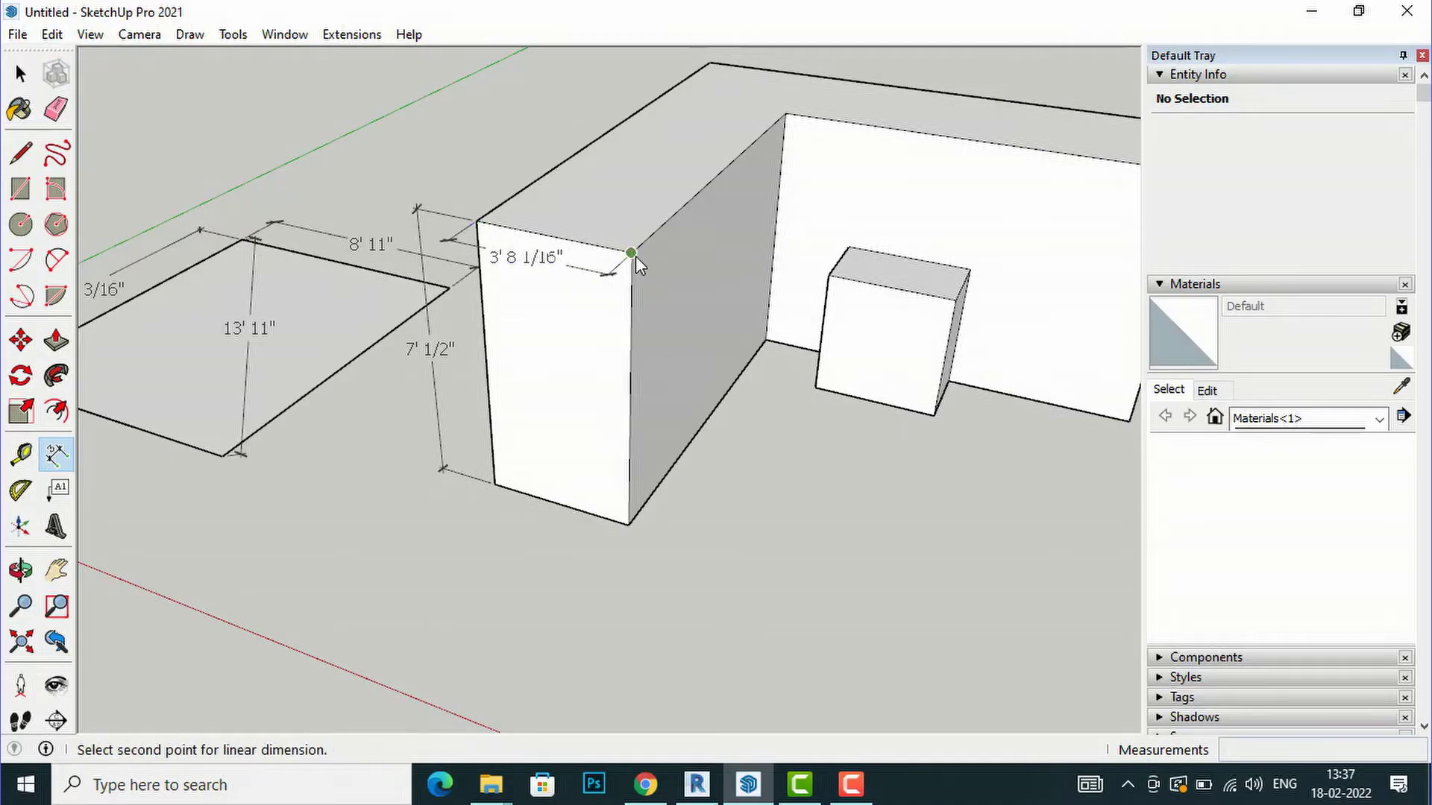
left_click(628, 525)
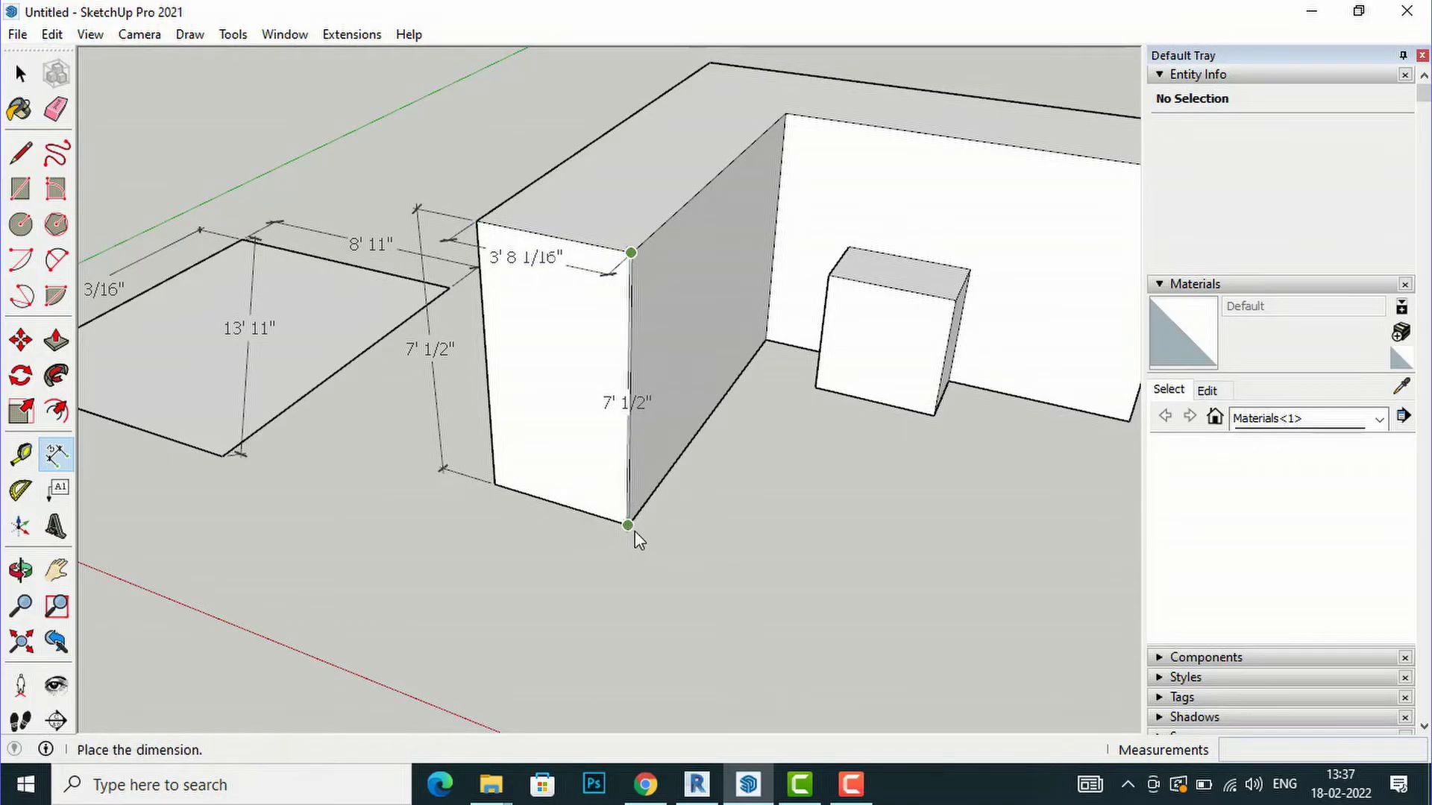
left_click(671, 547)
scroll(440, 562, "down", 2)
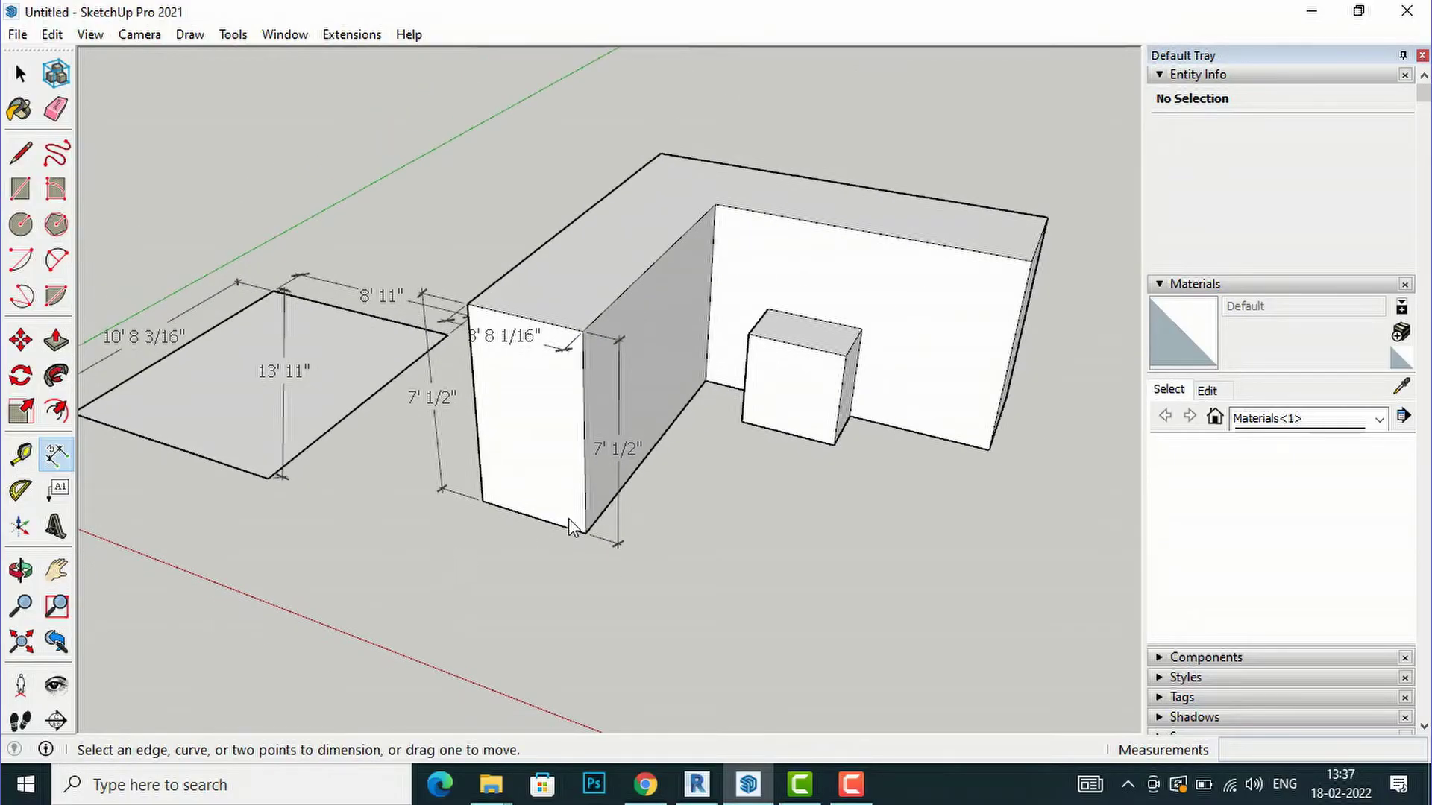
Step: Dimension the small block's bottom side edge from the wall to its front corner, placing the dimension on the ground beside it
scroll(802, 232, "up", 1)
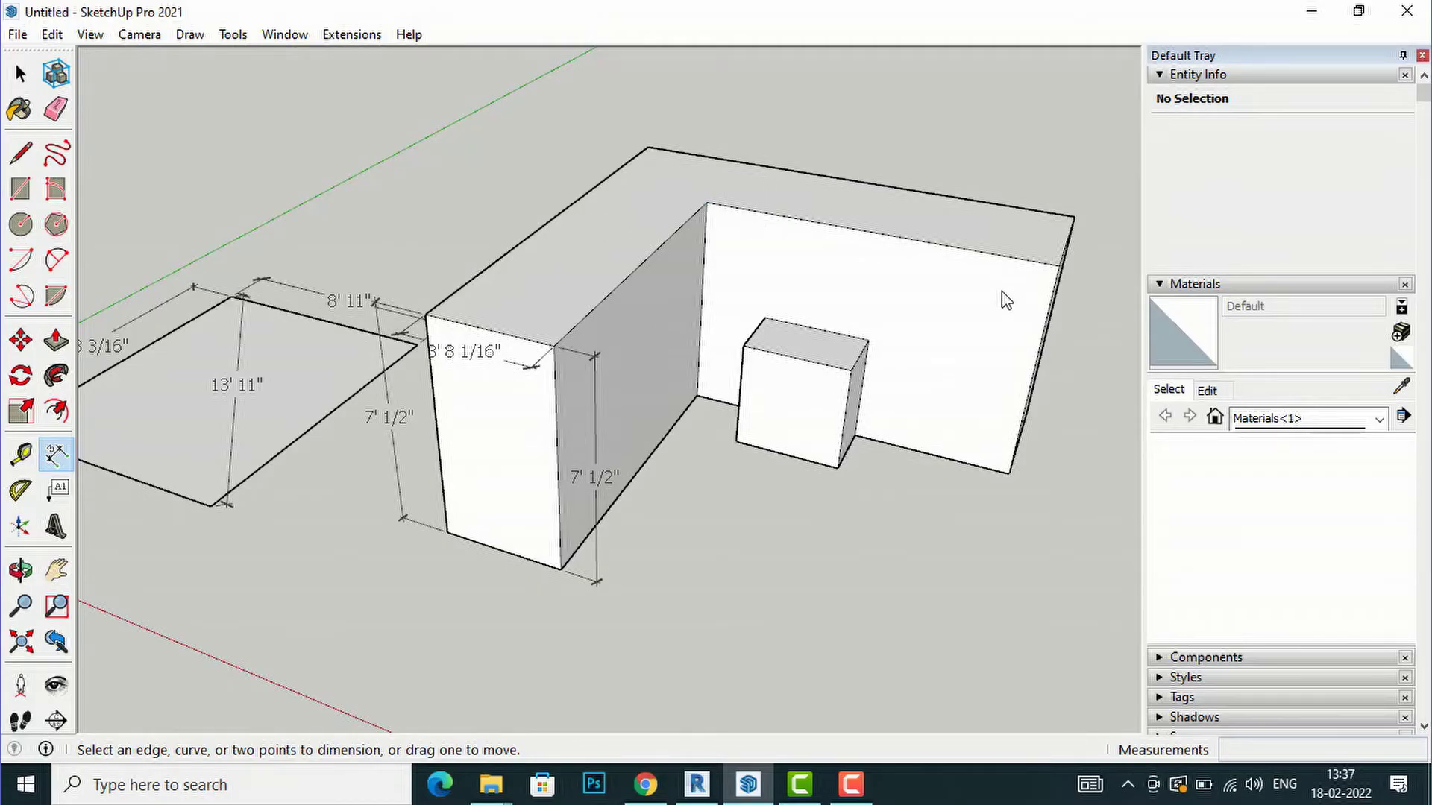
scroll(863, 477, "up", 2)
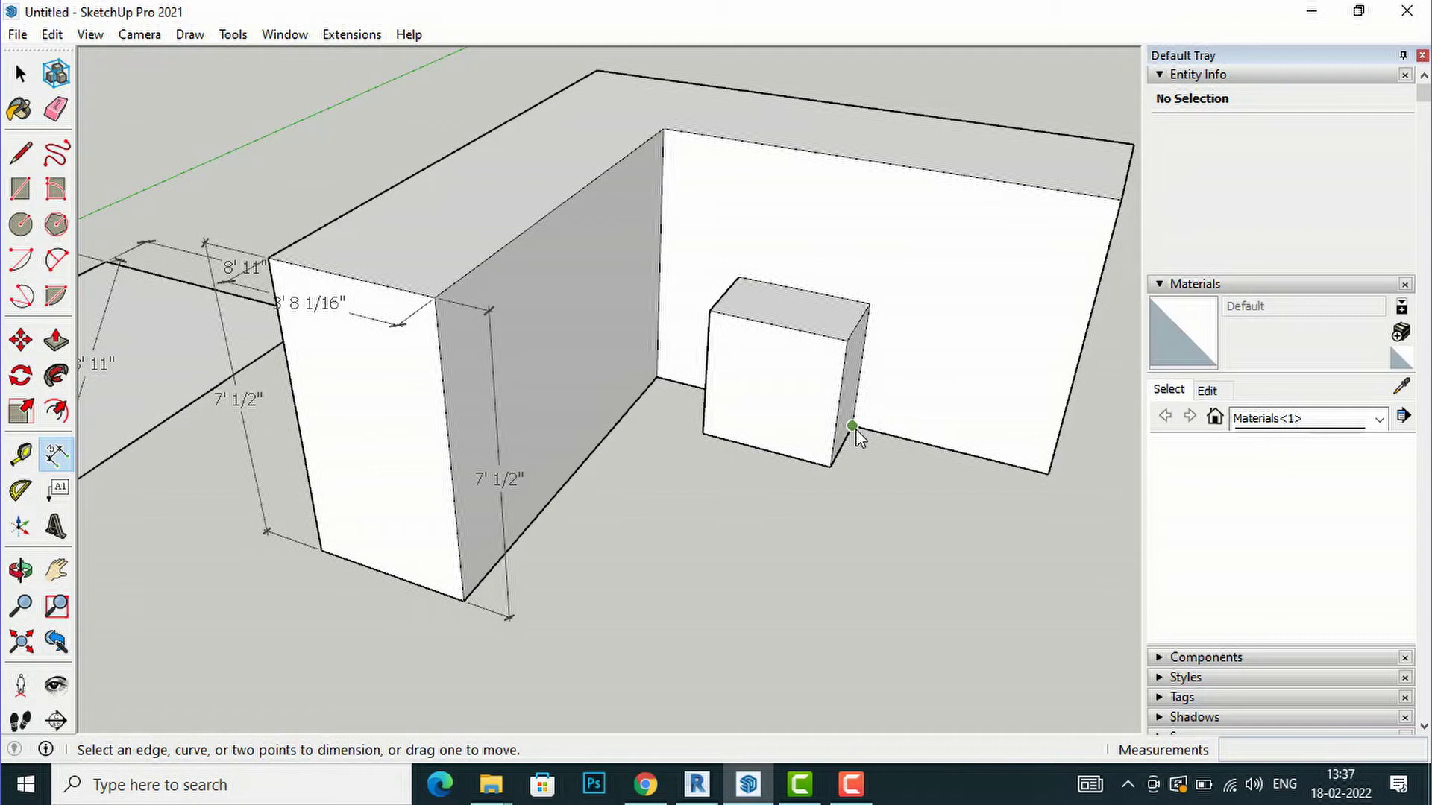
left_click(853, 426)
left_click(832, 467)
left_click(864, 488)
Step: Dimension the L-shaped block's inner base edge from the inside corner to the front end face, offsetting it onto the ground
left_click(656, 377)
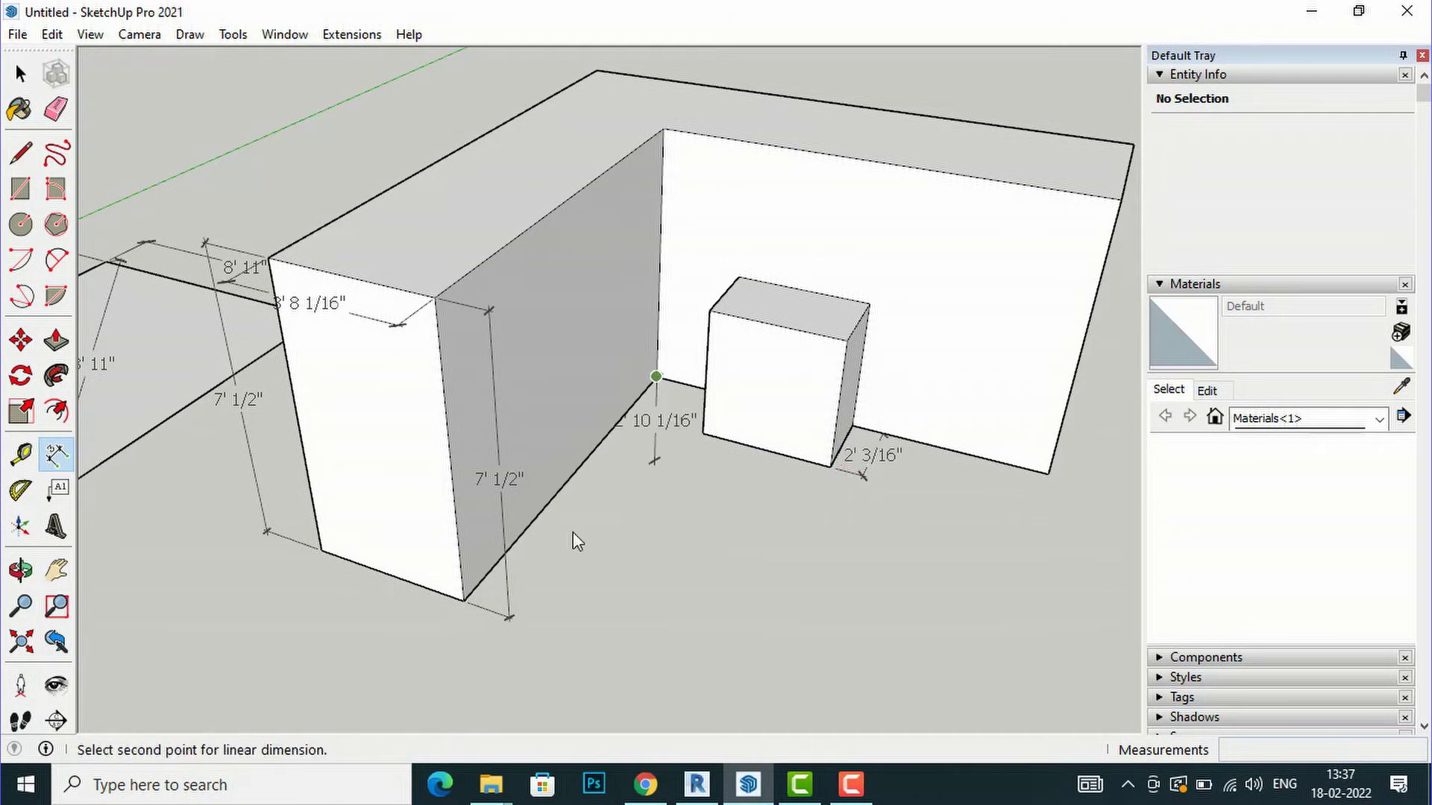
left_click(459, 597)
left_click(526, 619)
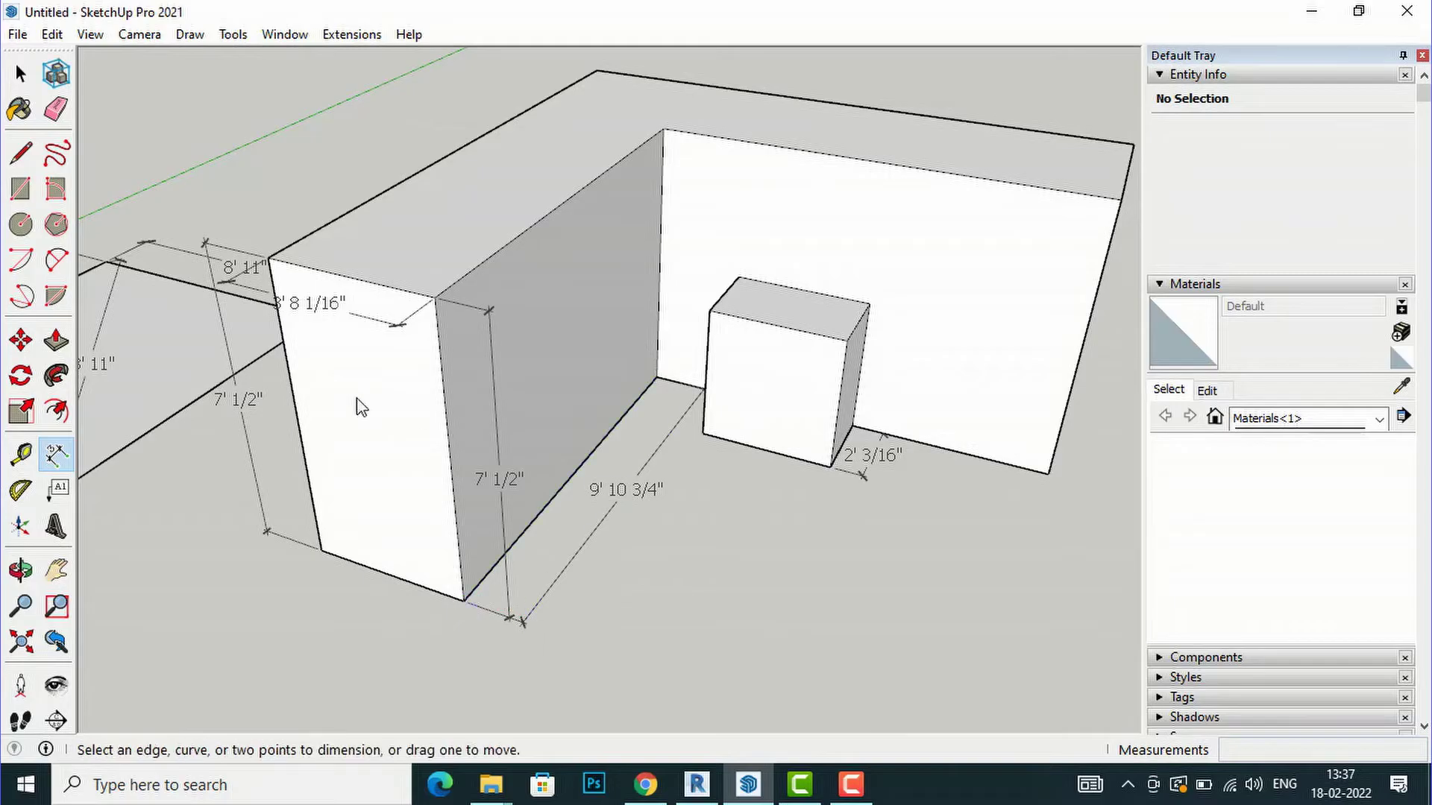
Step: Add a diameter dimension to the top circle of the cylinder nearest the L-shaped block, placing its text just above the rim
scroll(296, 323, "down", 2)
scroll(296, 322, "down", 4)
scroll(414, 494, "down", 2)
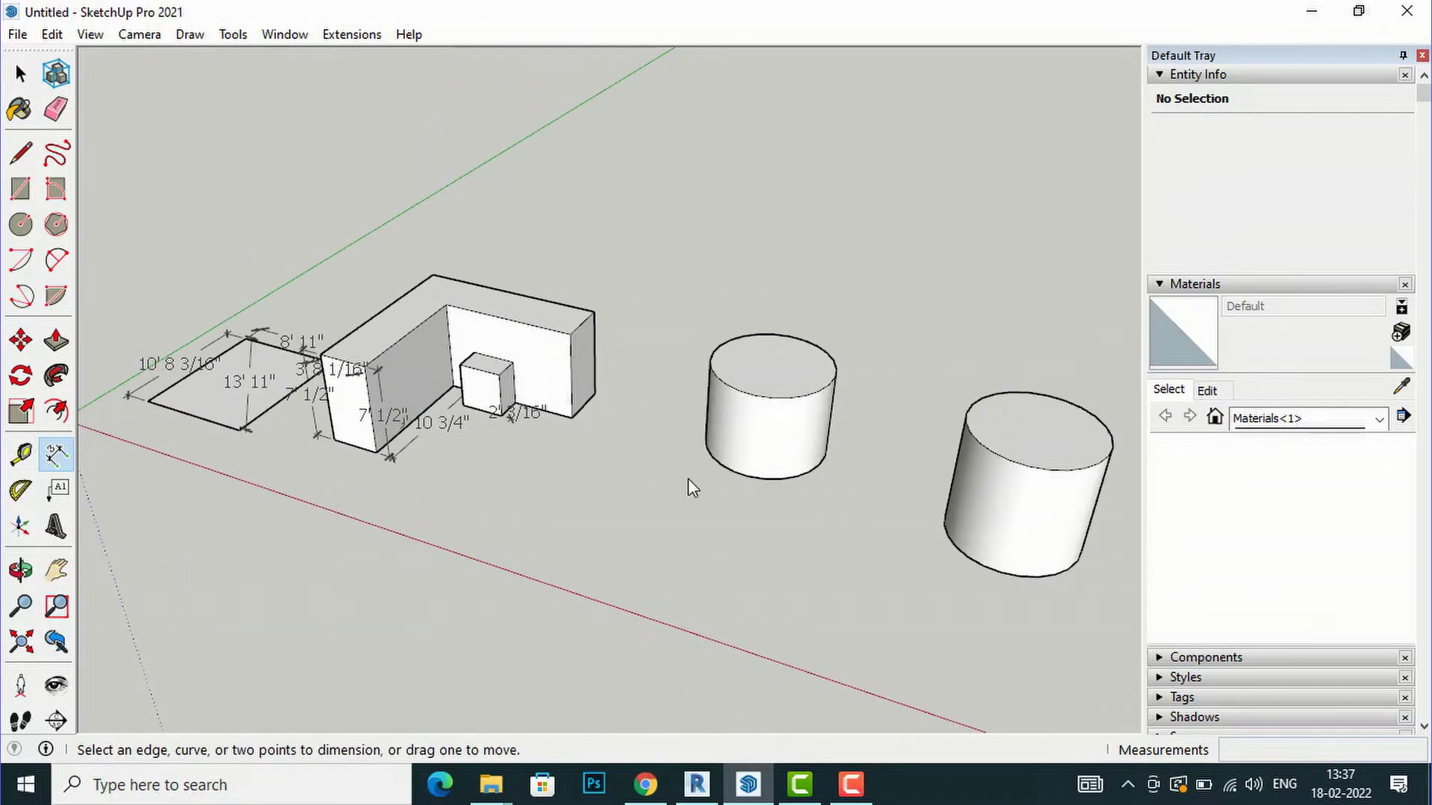
scroll(888, 455, "up", 1)
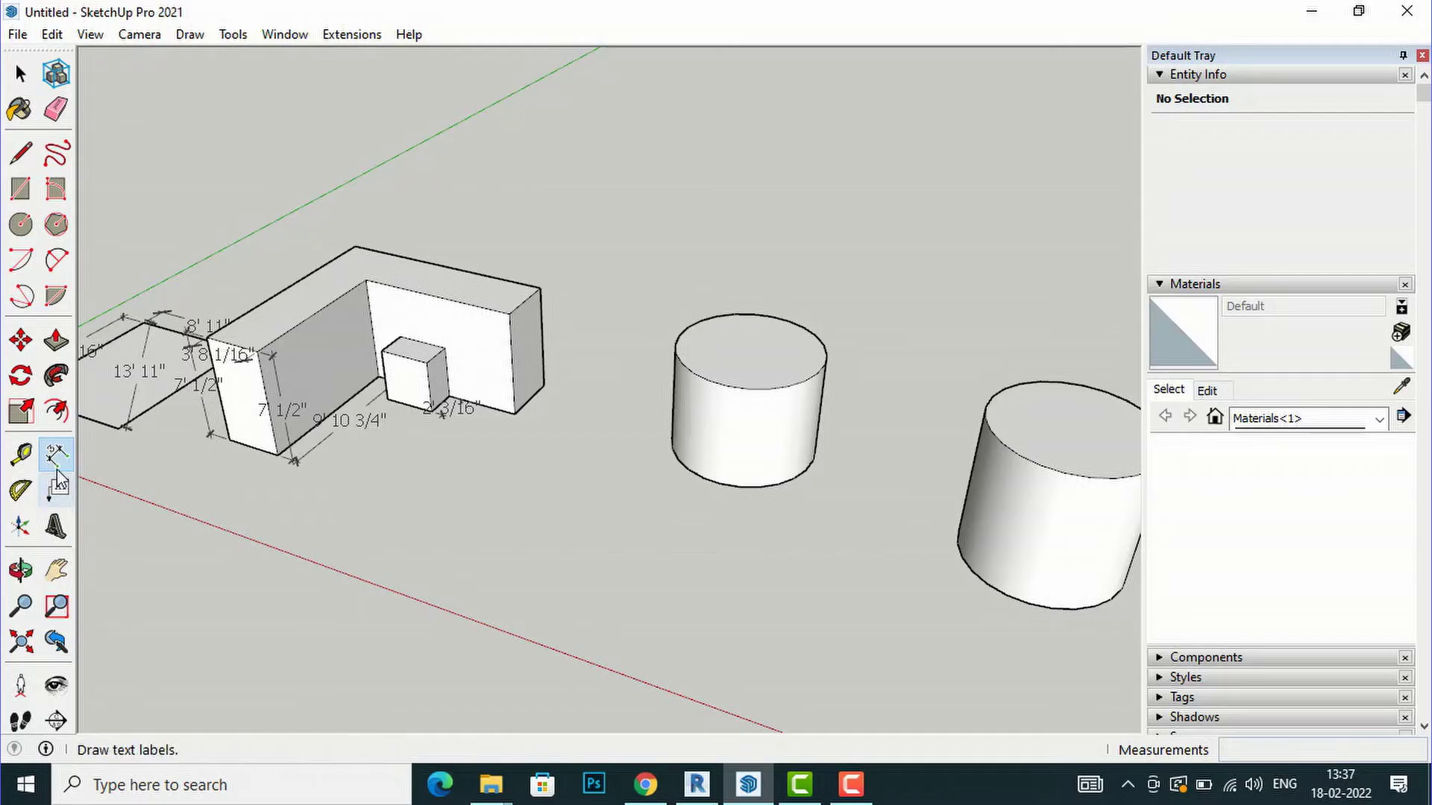
left_click(693, 379)
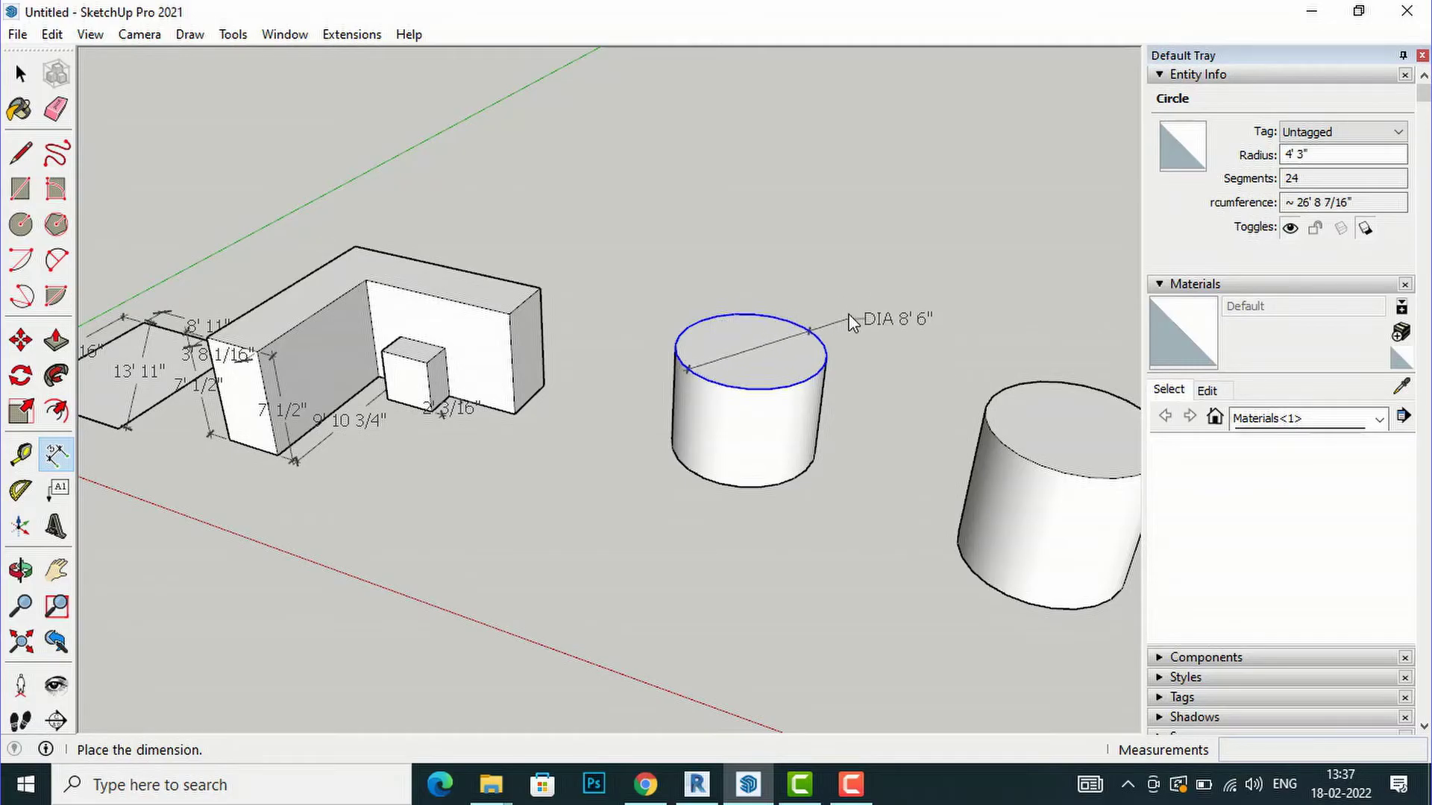
left_click(785, 298)
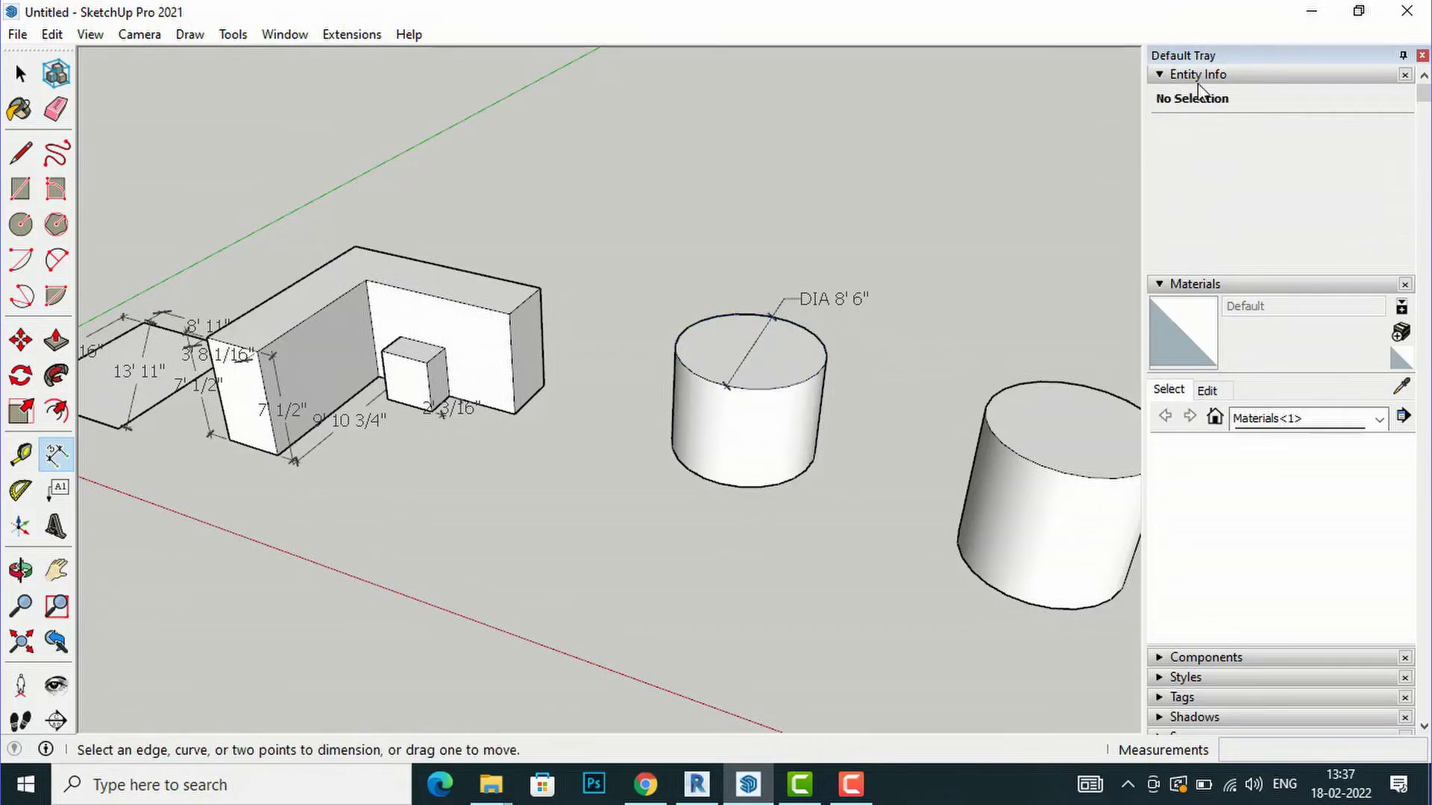
left_click(810, 329)
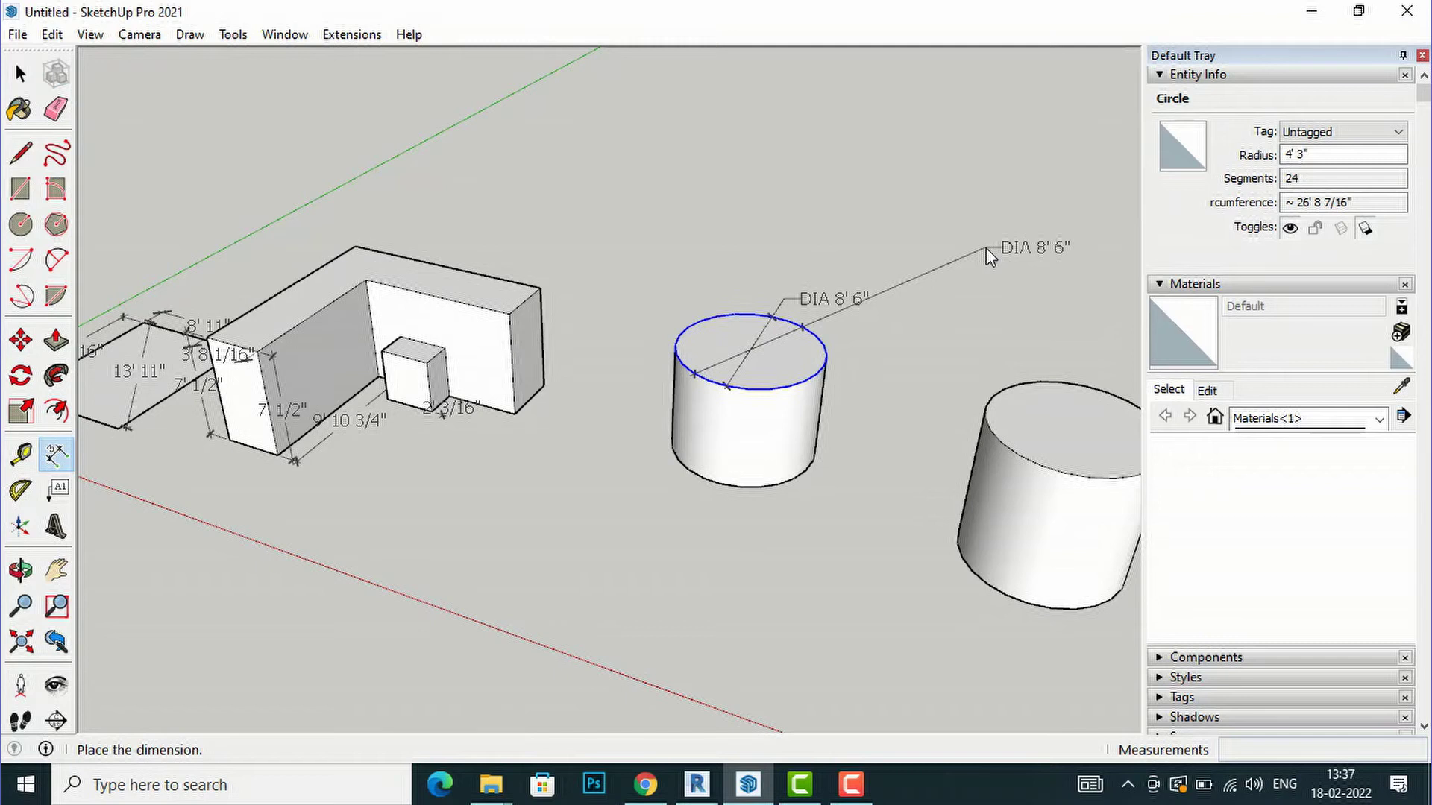
left_click(987, 250)
key("ctrl+z")
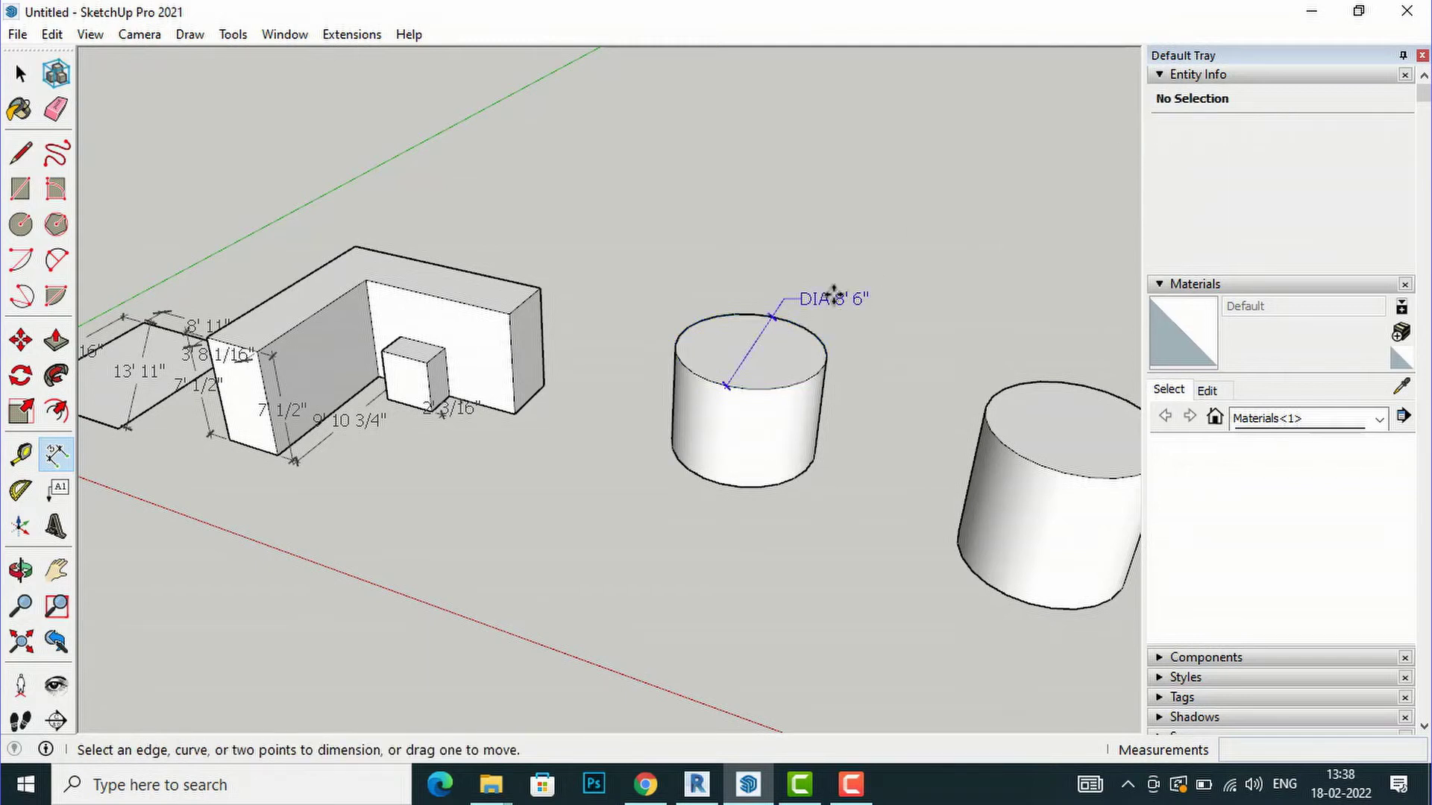
Step: Add a second diameter dimension at a different angle on the same cylinder's top circle, placing its text close to the rim
left_click(811, 331)
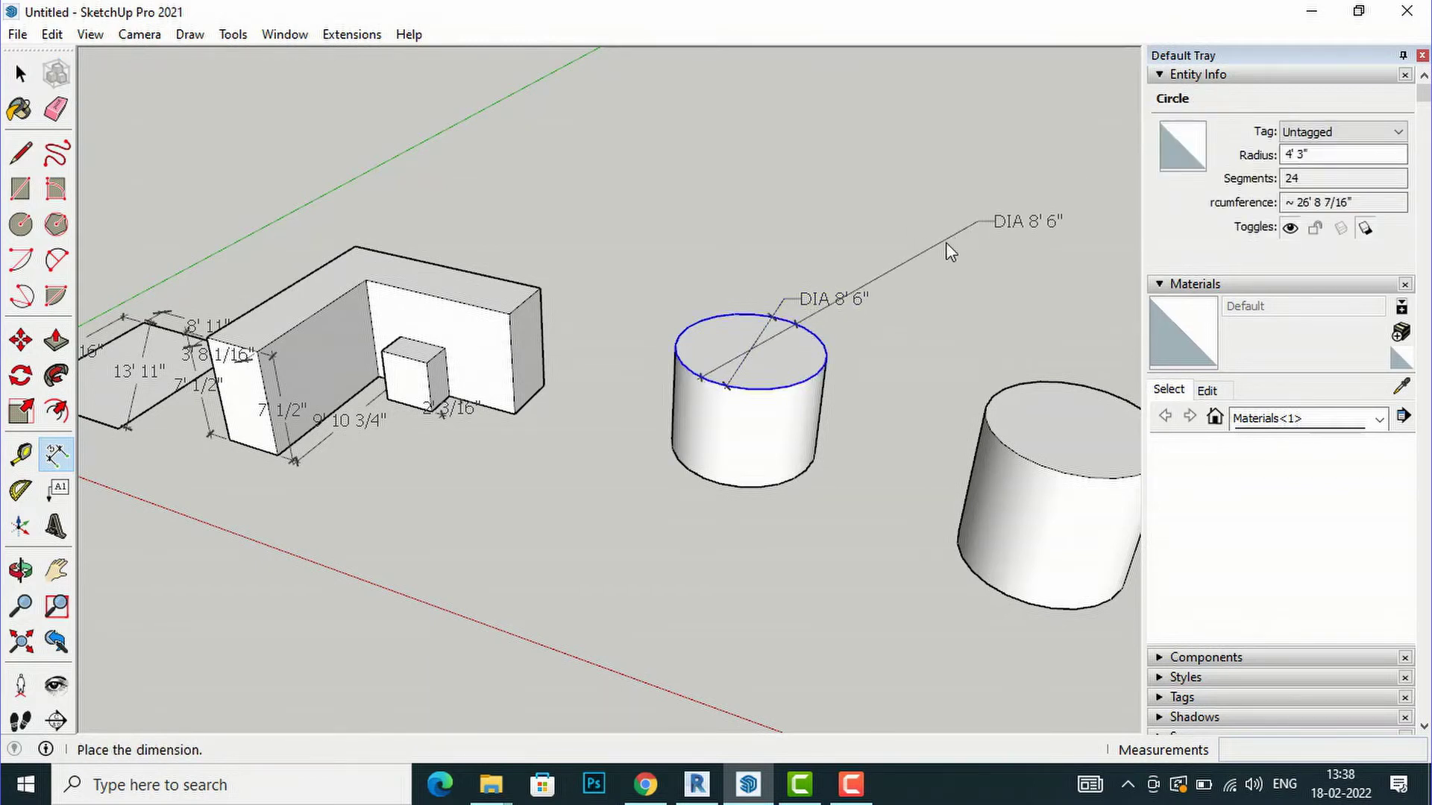
left_click(848, 331)
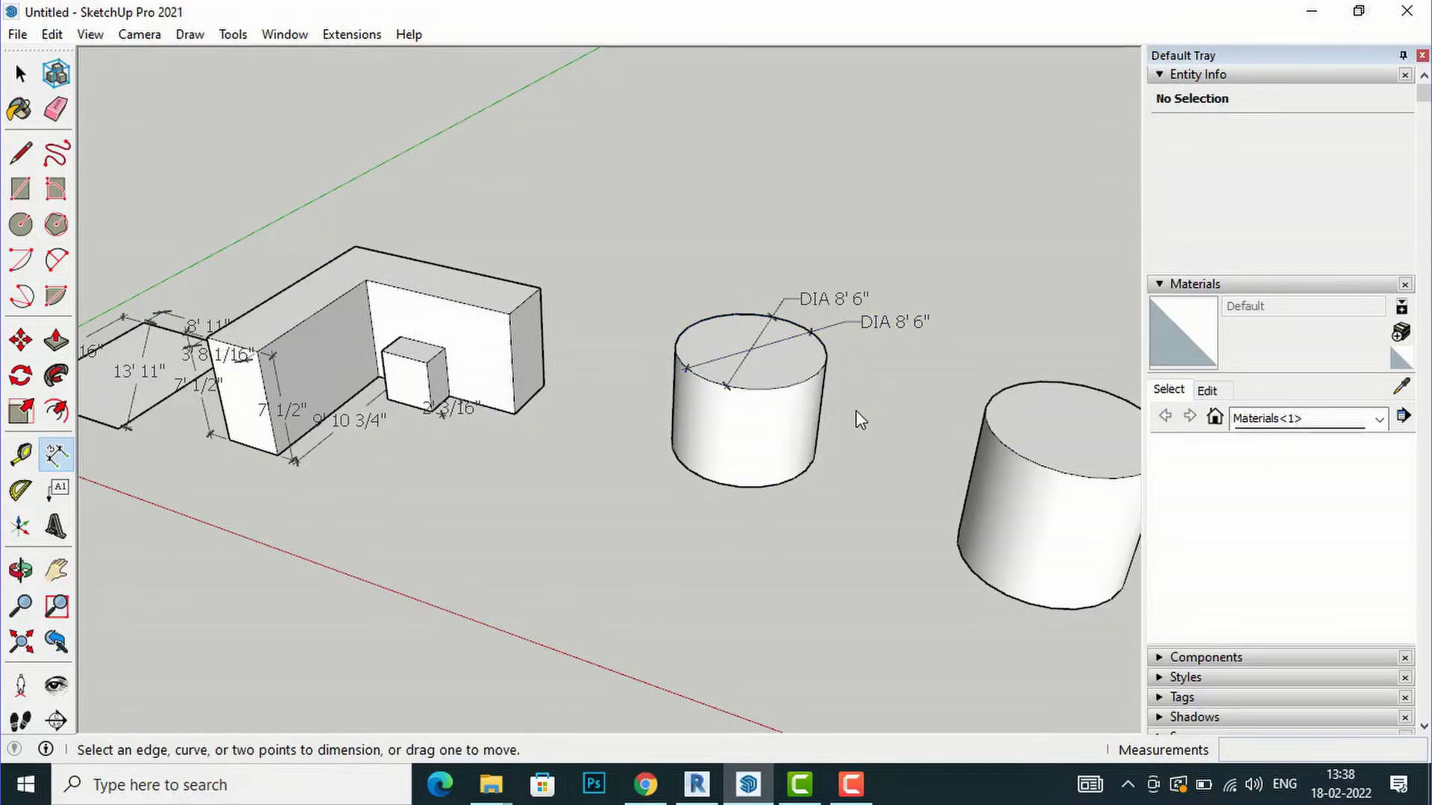
Step: Explode the component of the cylinder that has no dimensions yet
scroll(608, 397, "down", 5)
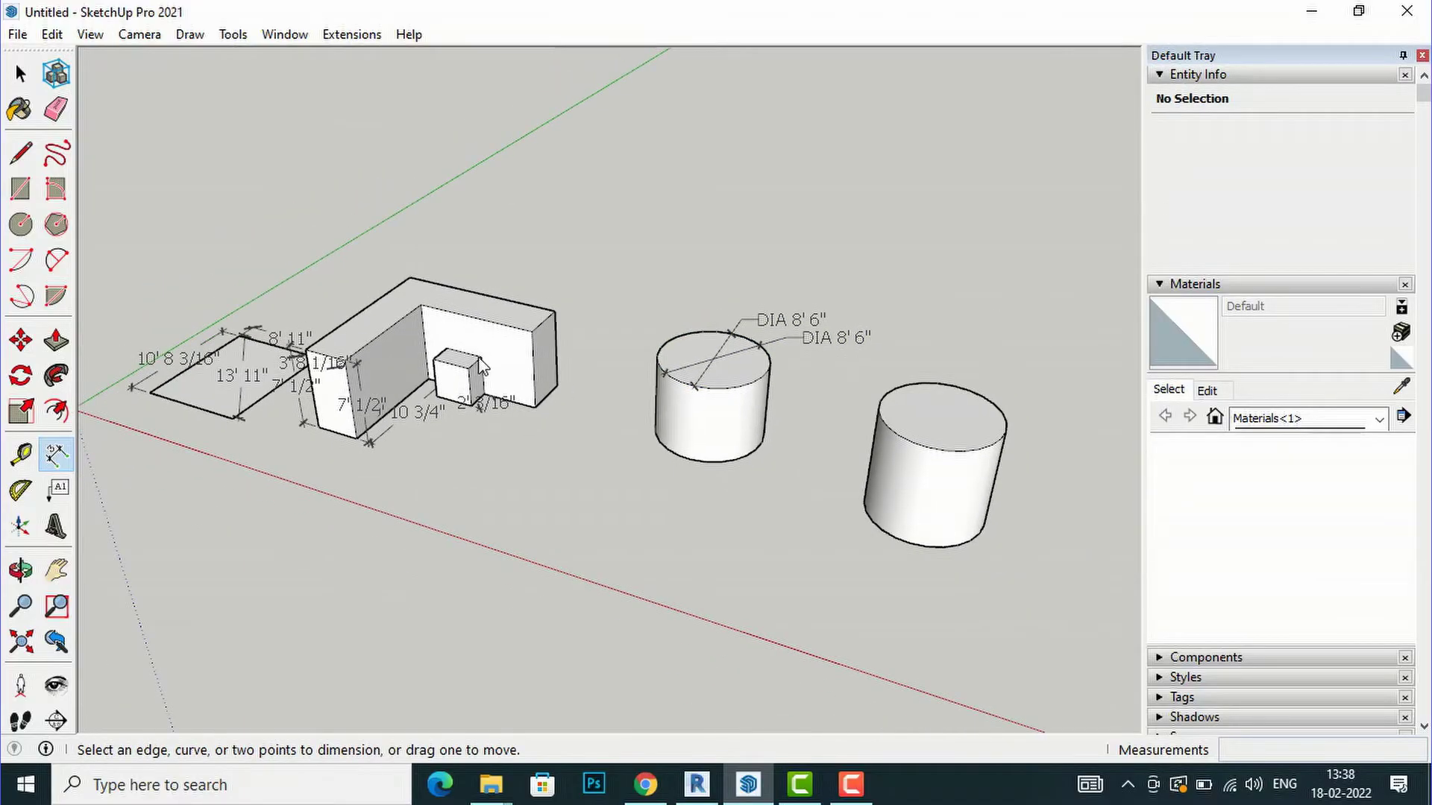
scroll(818, 458, "up", 5)
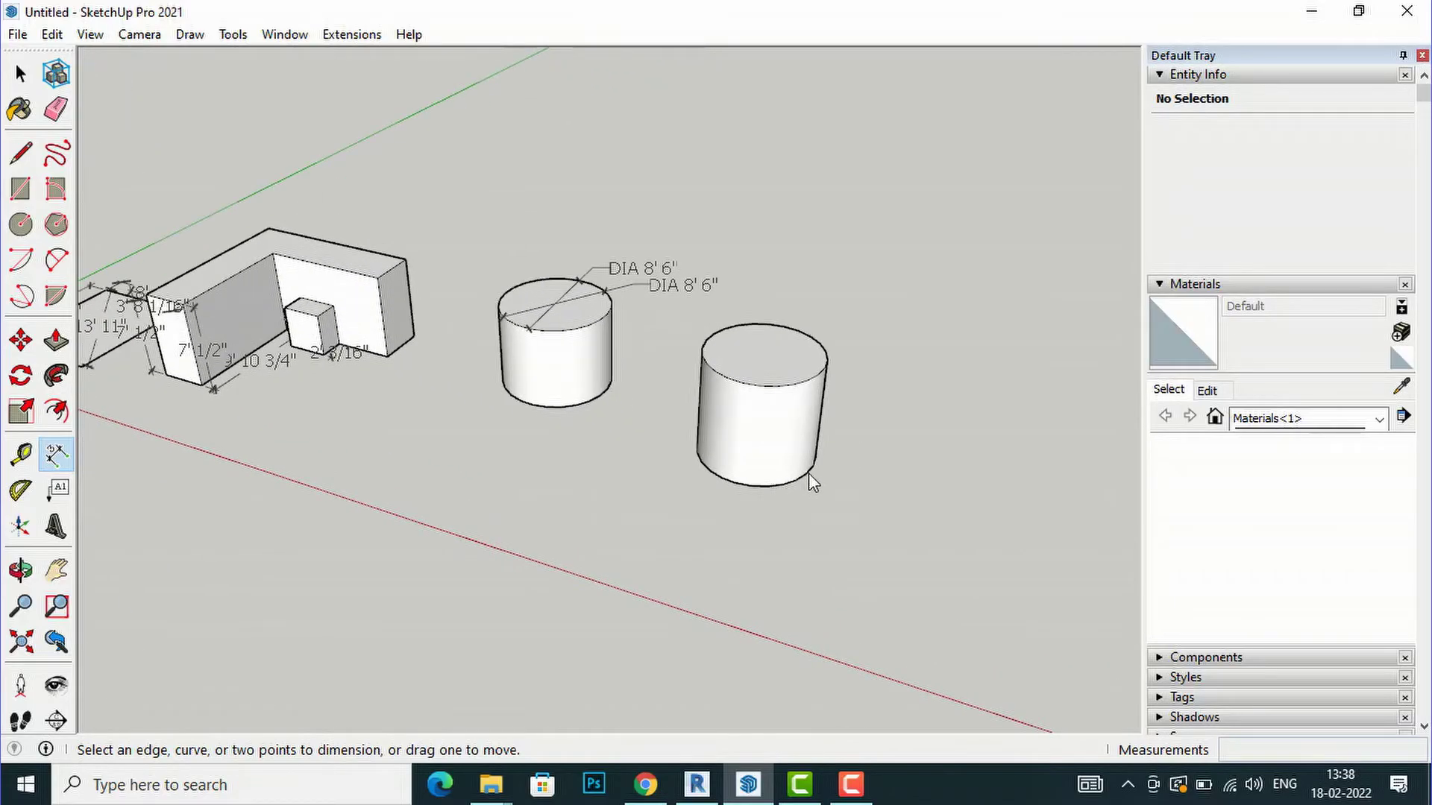
scroll(812, 472, "up", 1)
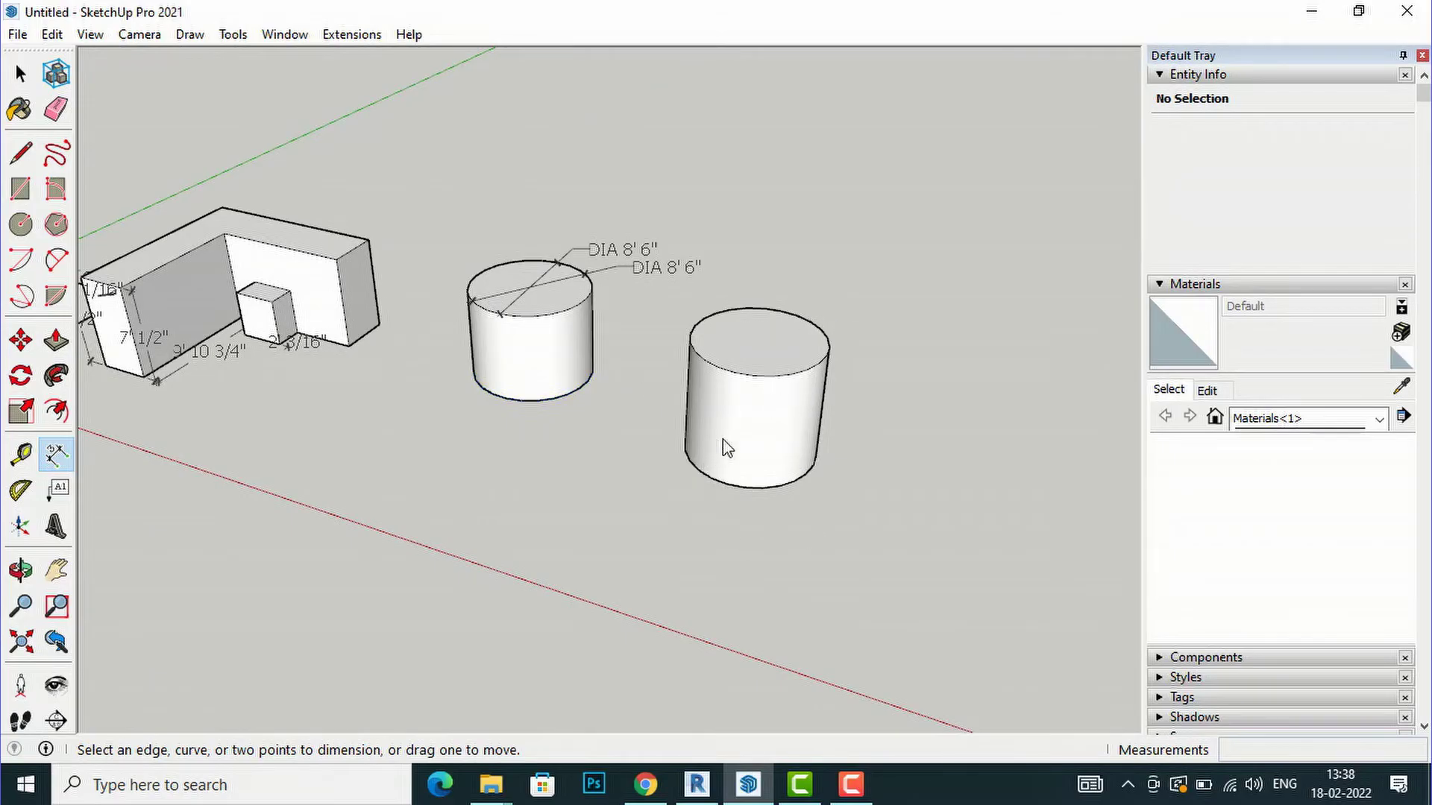
left_click(20, 73)
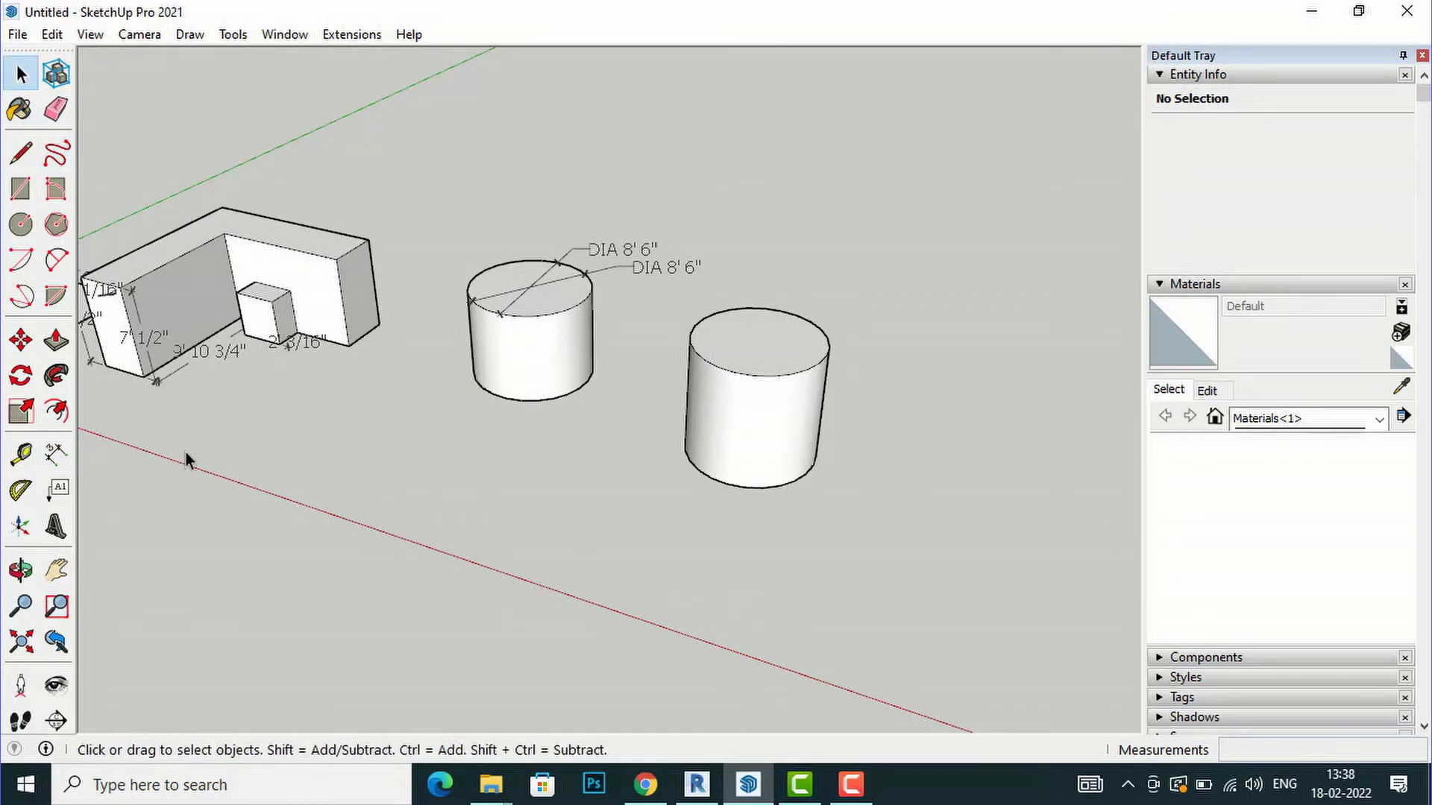
left_click(58, 454)
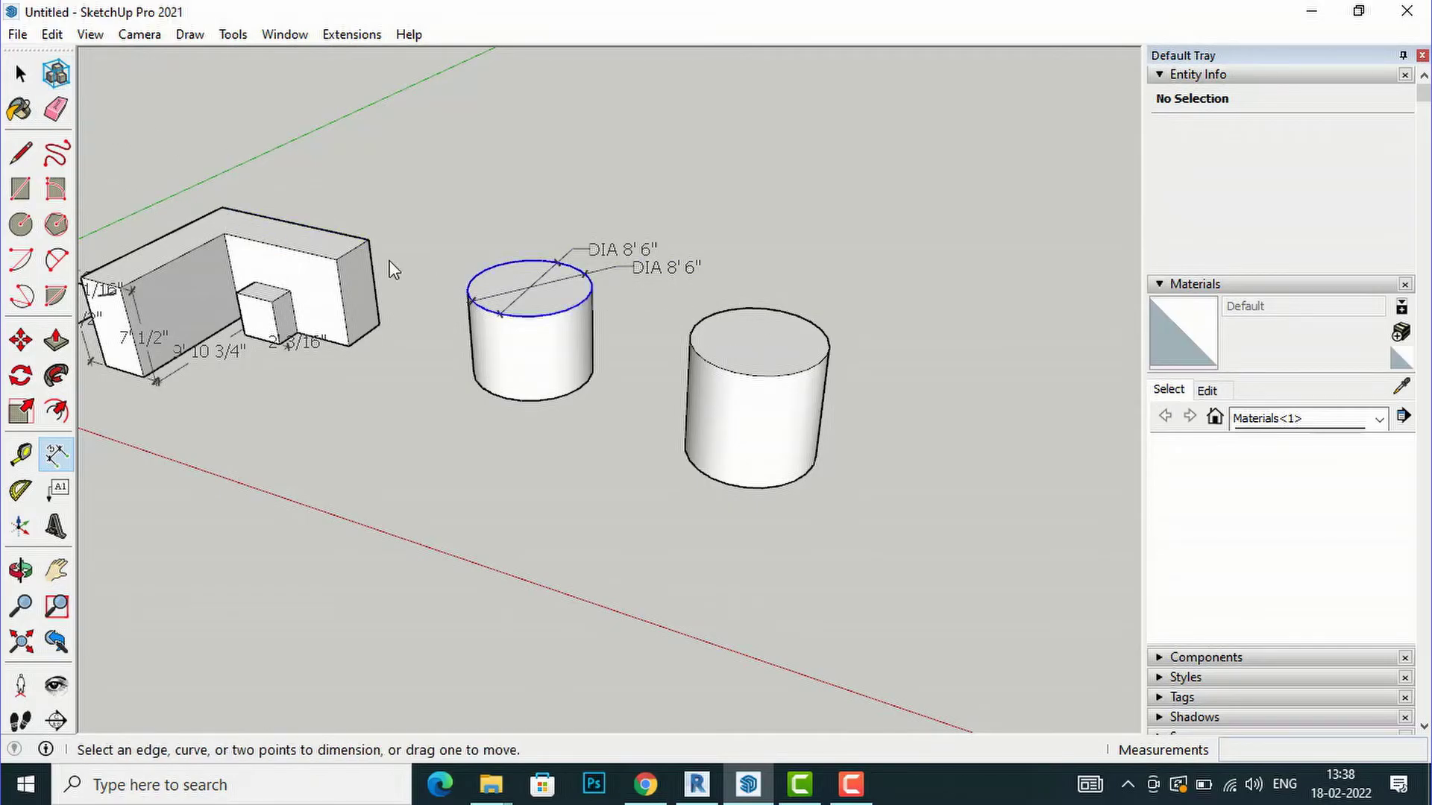
left_click(20, 74)
left_click(734, 364)
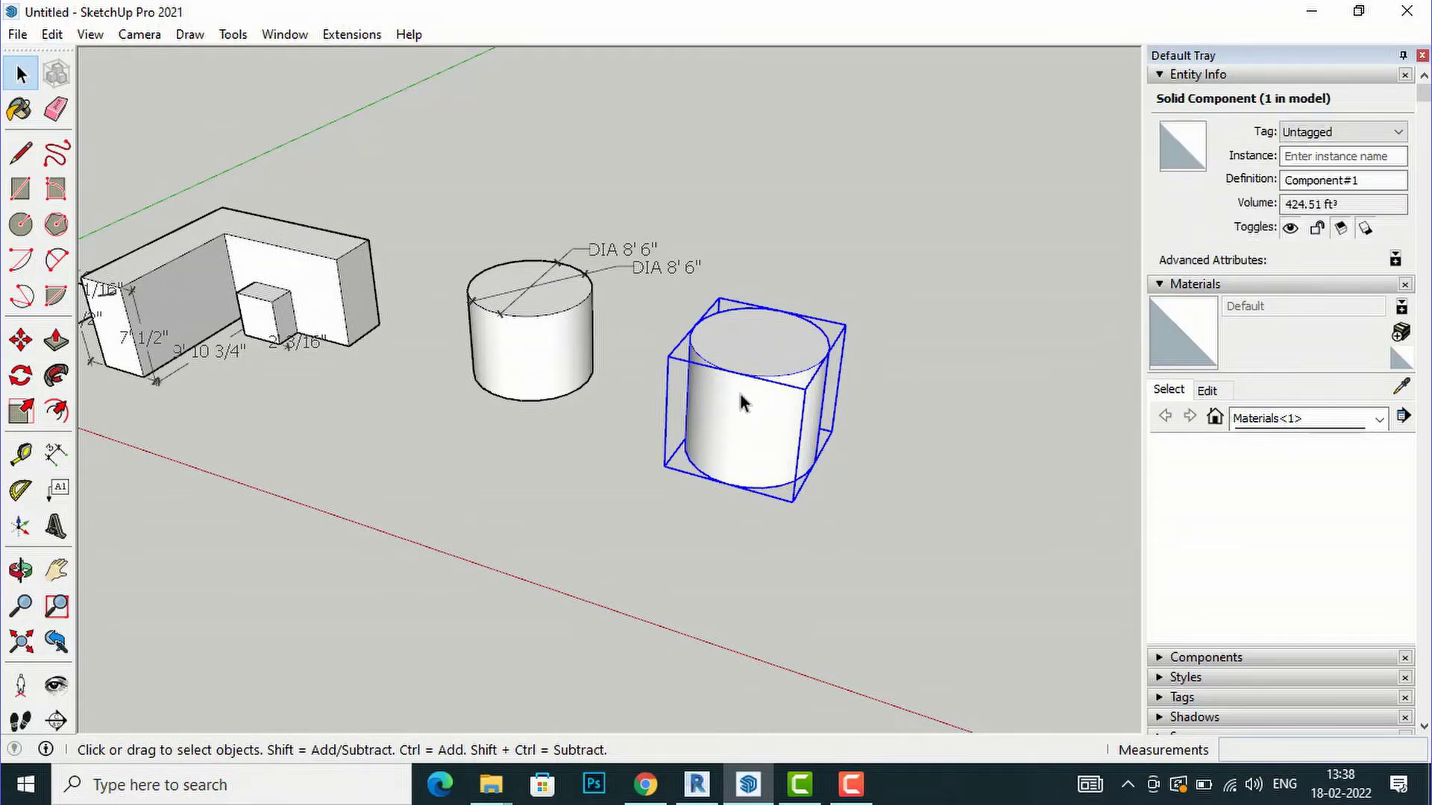
right_click(739, 396)
left_click(779, 415)
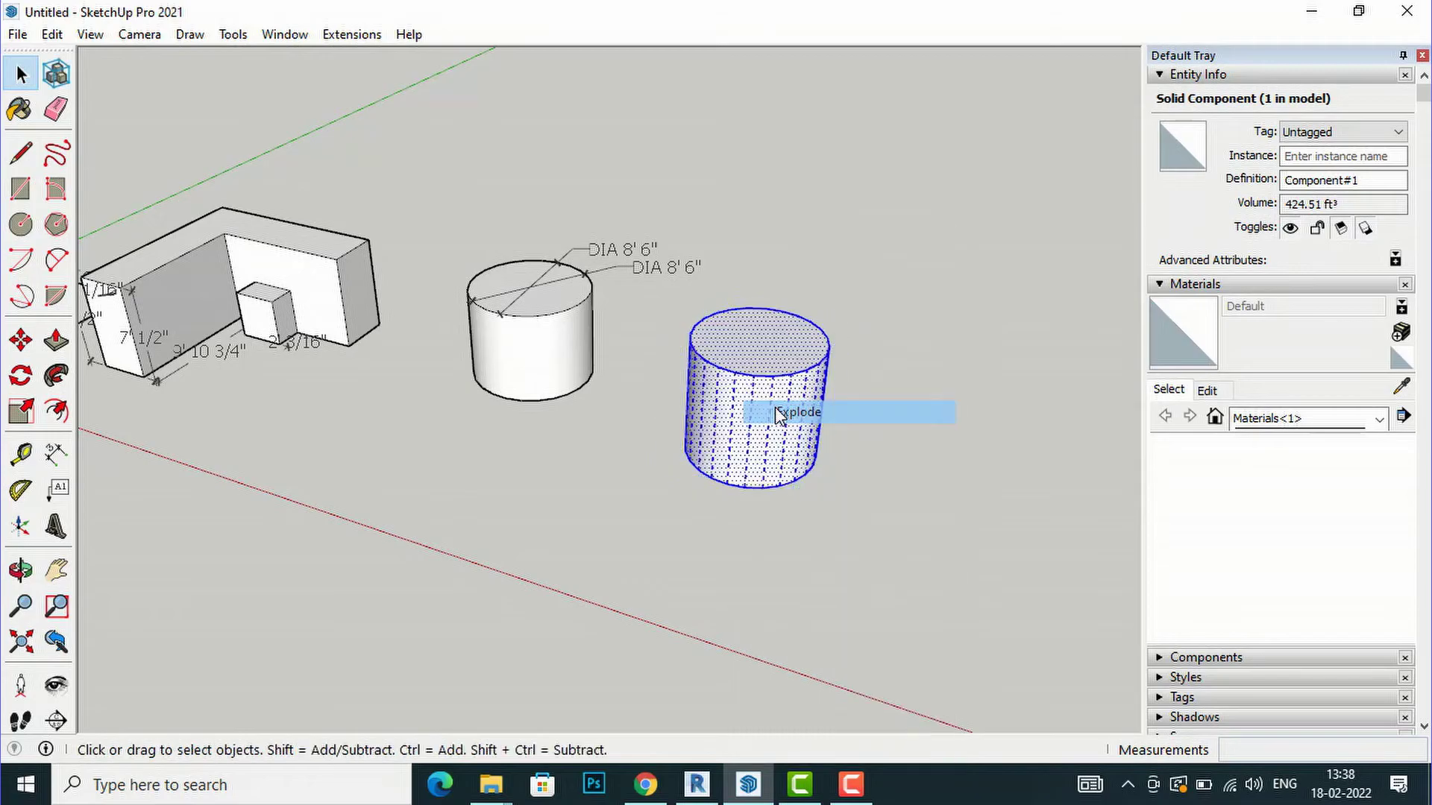
Step: Add a diameter dimension to the exploded cylinder's top circle, placing its text just above the rim
left_click(57, 455)
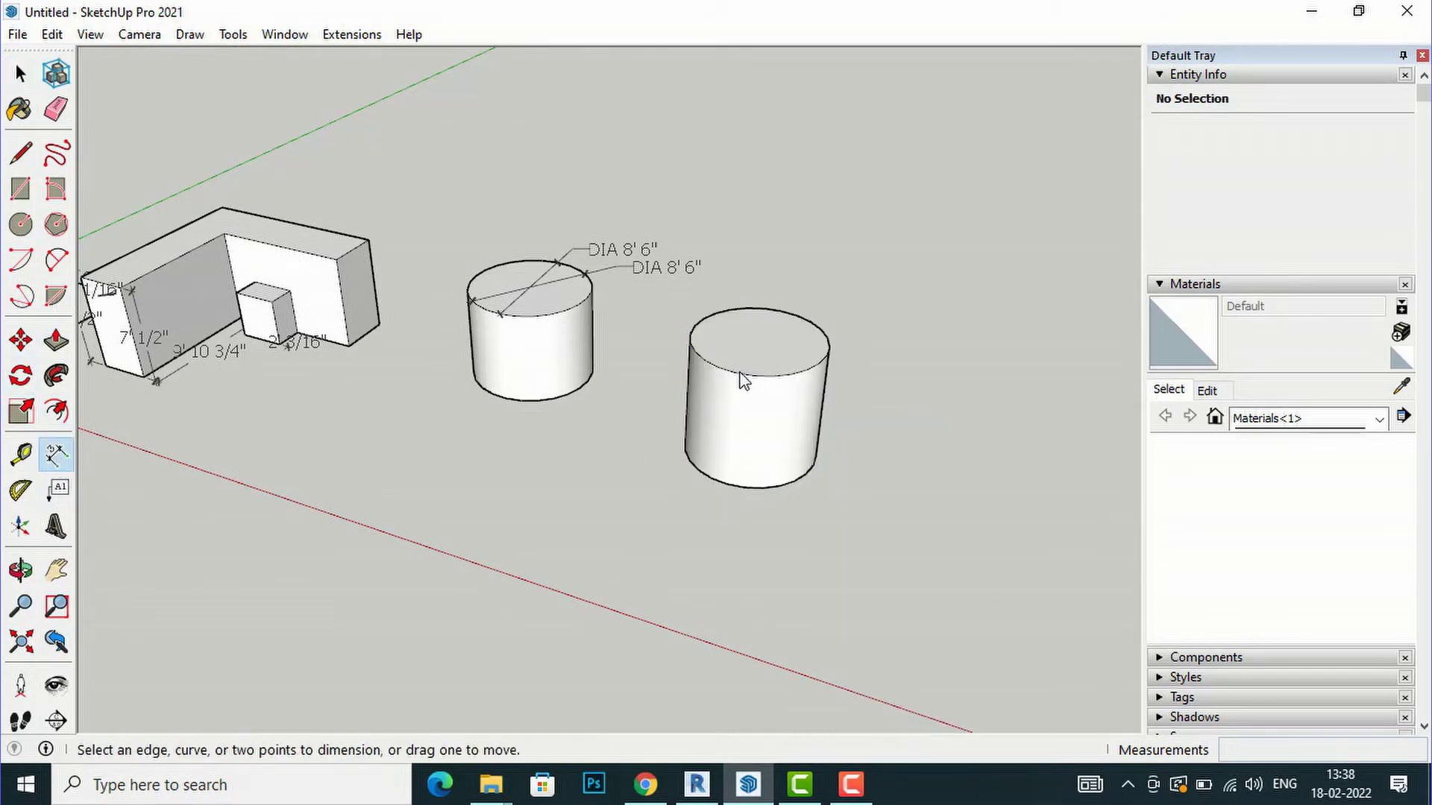
left_click(737, 376)
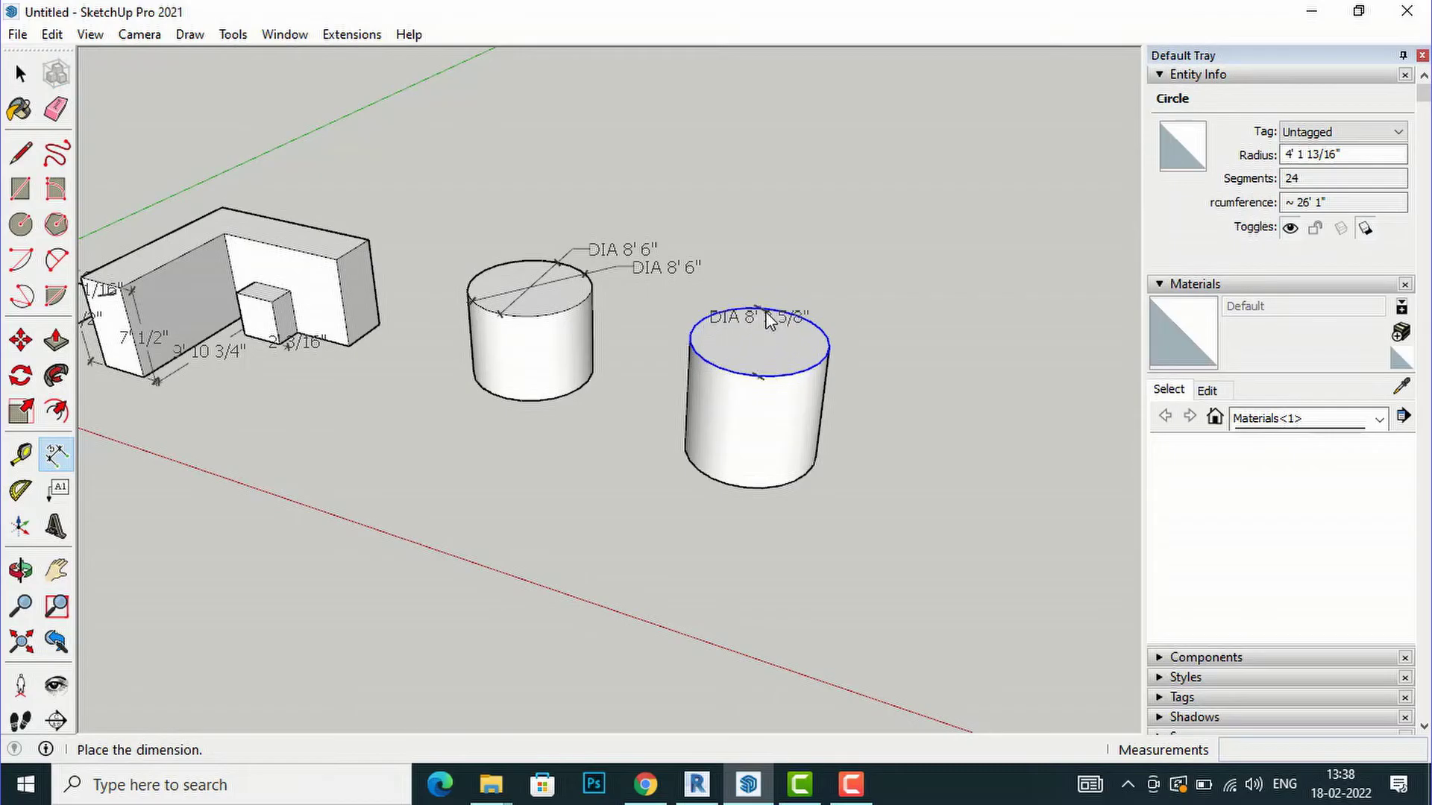
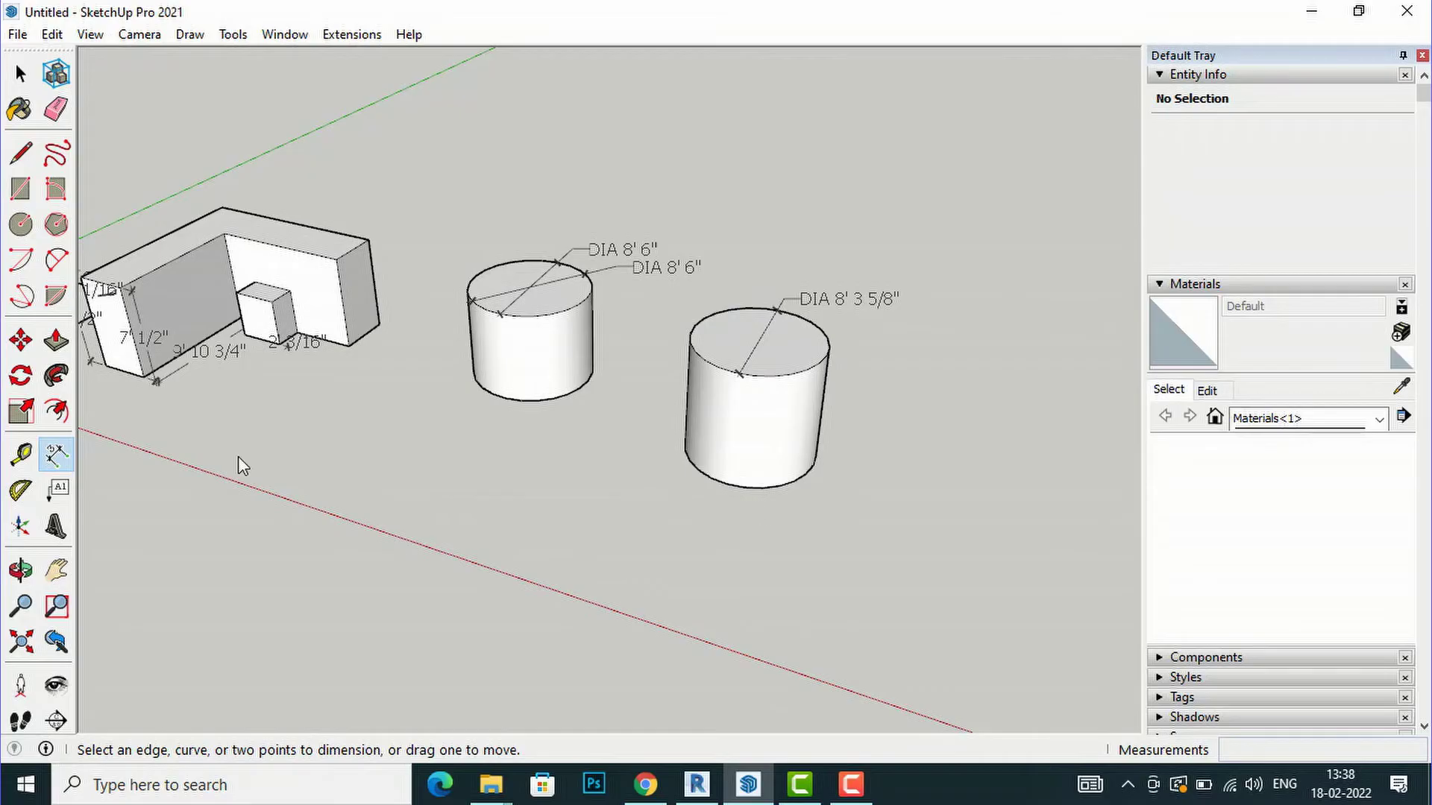
scroll(543, 416, "down", 5)
scroll(222, 354, "up", 2)
scroll(222, 354, "up", 2)
left_click(22, 74)
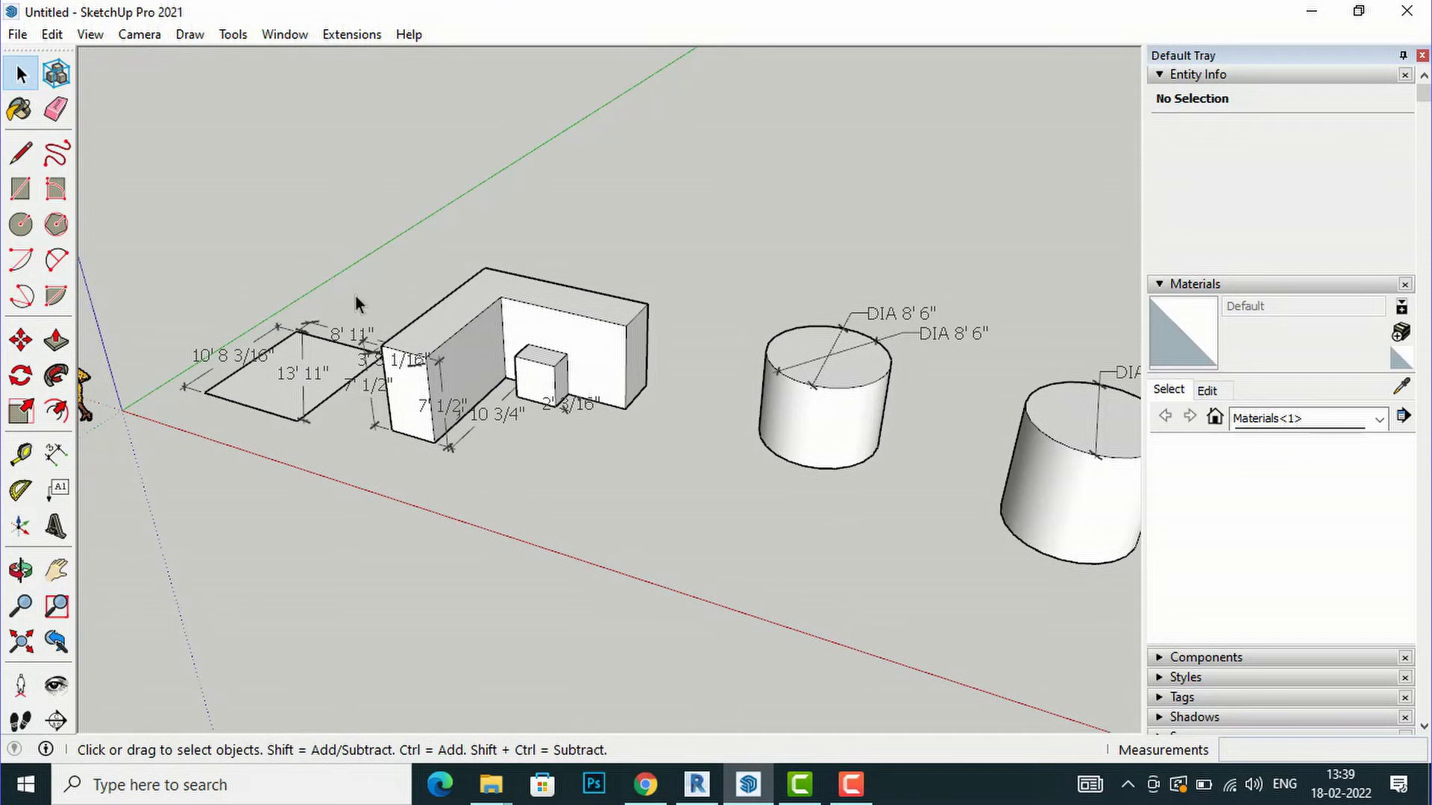
Step: Set the model's dimension text font to Times New Roman, Bold, 20 points in the Model Info dimension settings
left_click(282, 36)
left_click(317, 141)
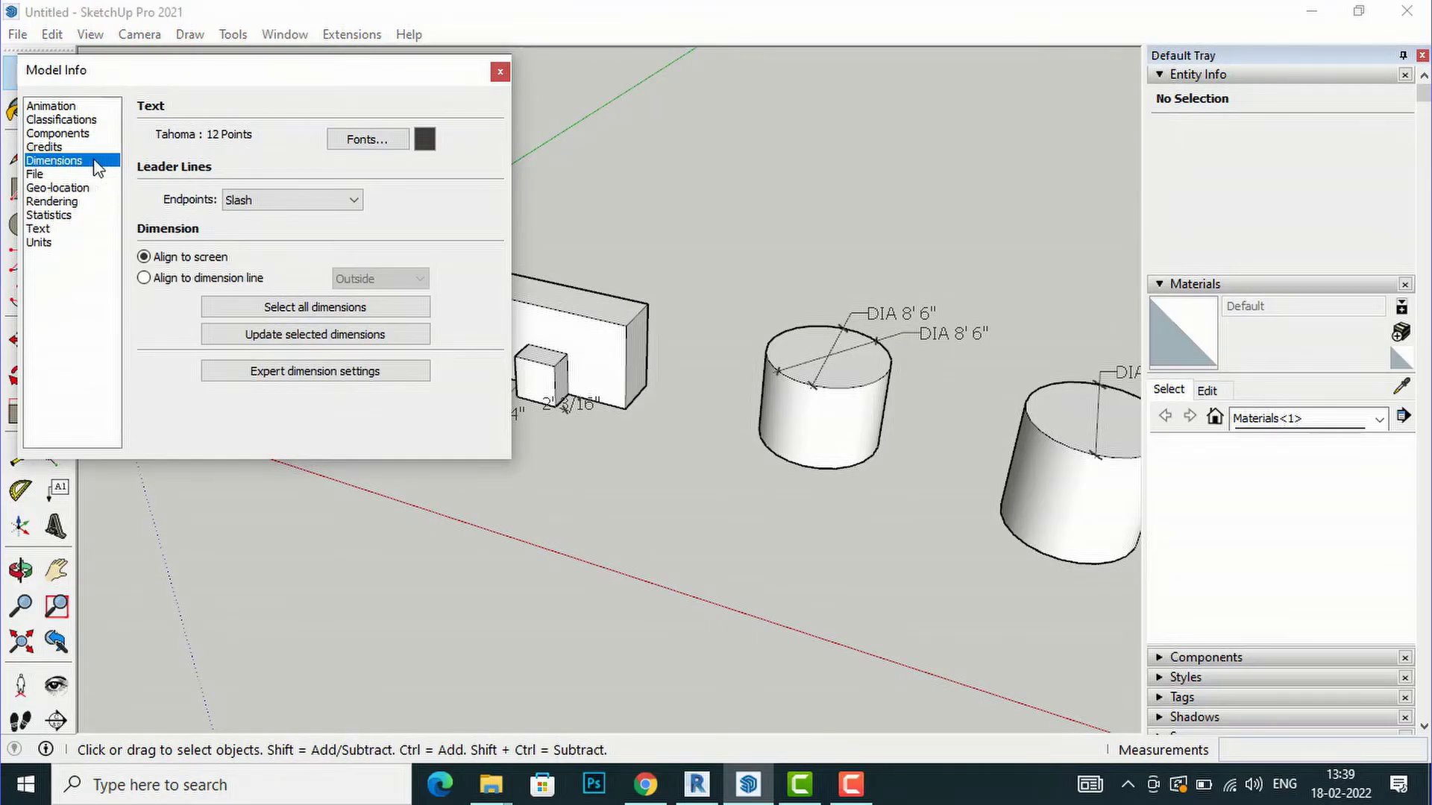
left_click(373, 142)
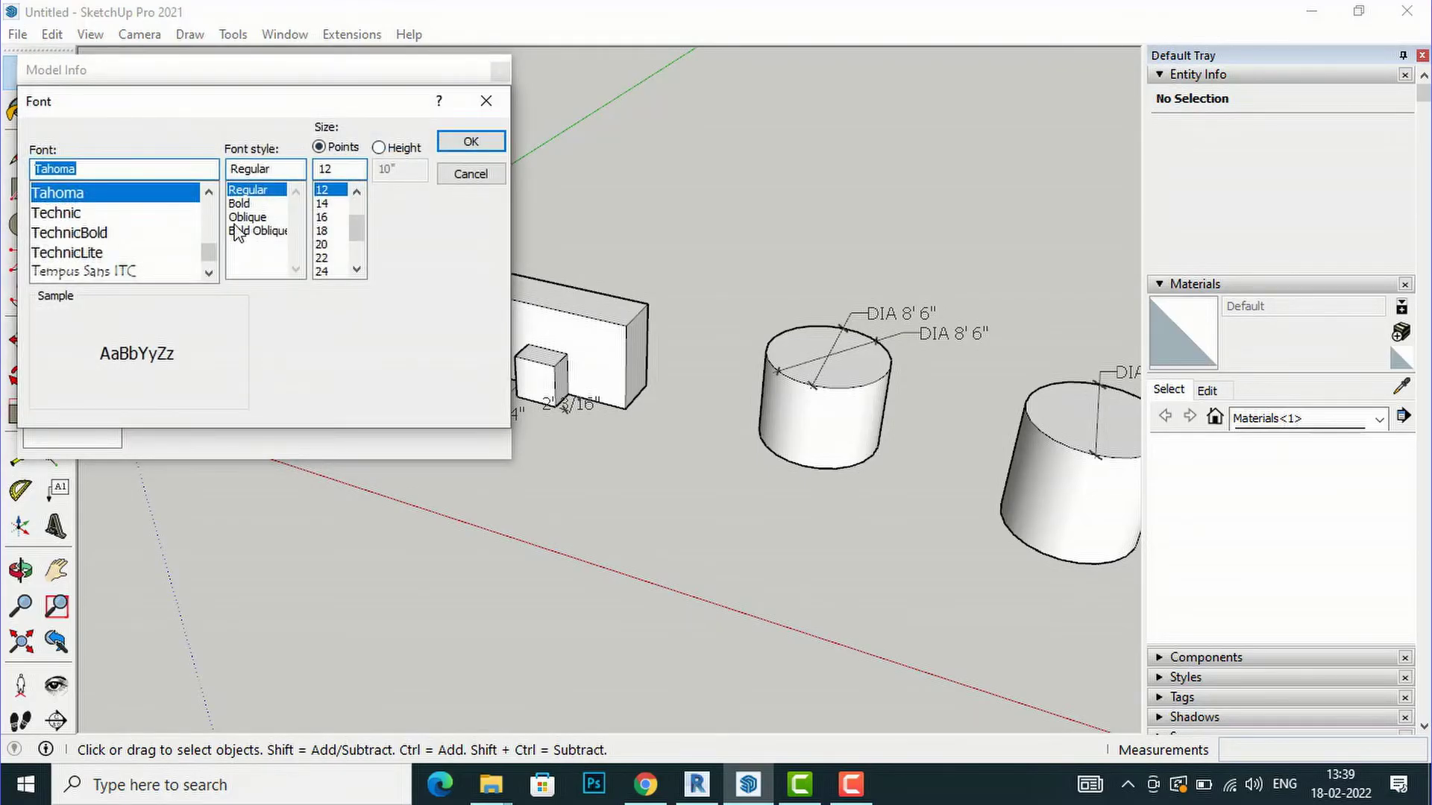
scroll(101, 242, "down", 2)
scroll(101, 242, "up", 2)
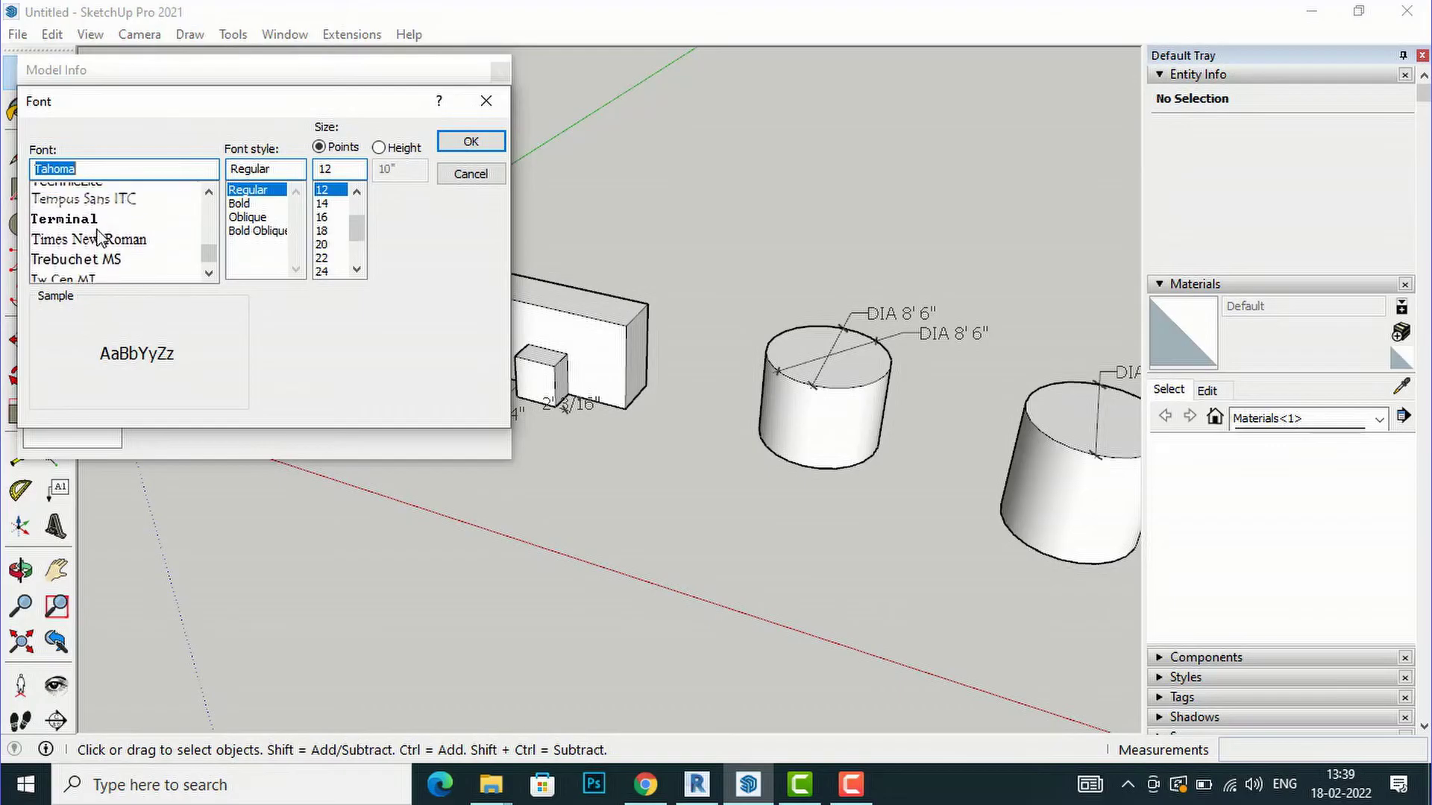
left_click(113, 254)
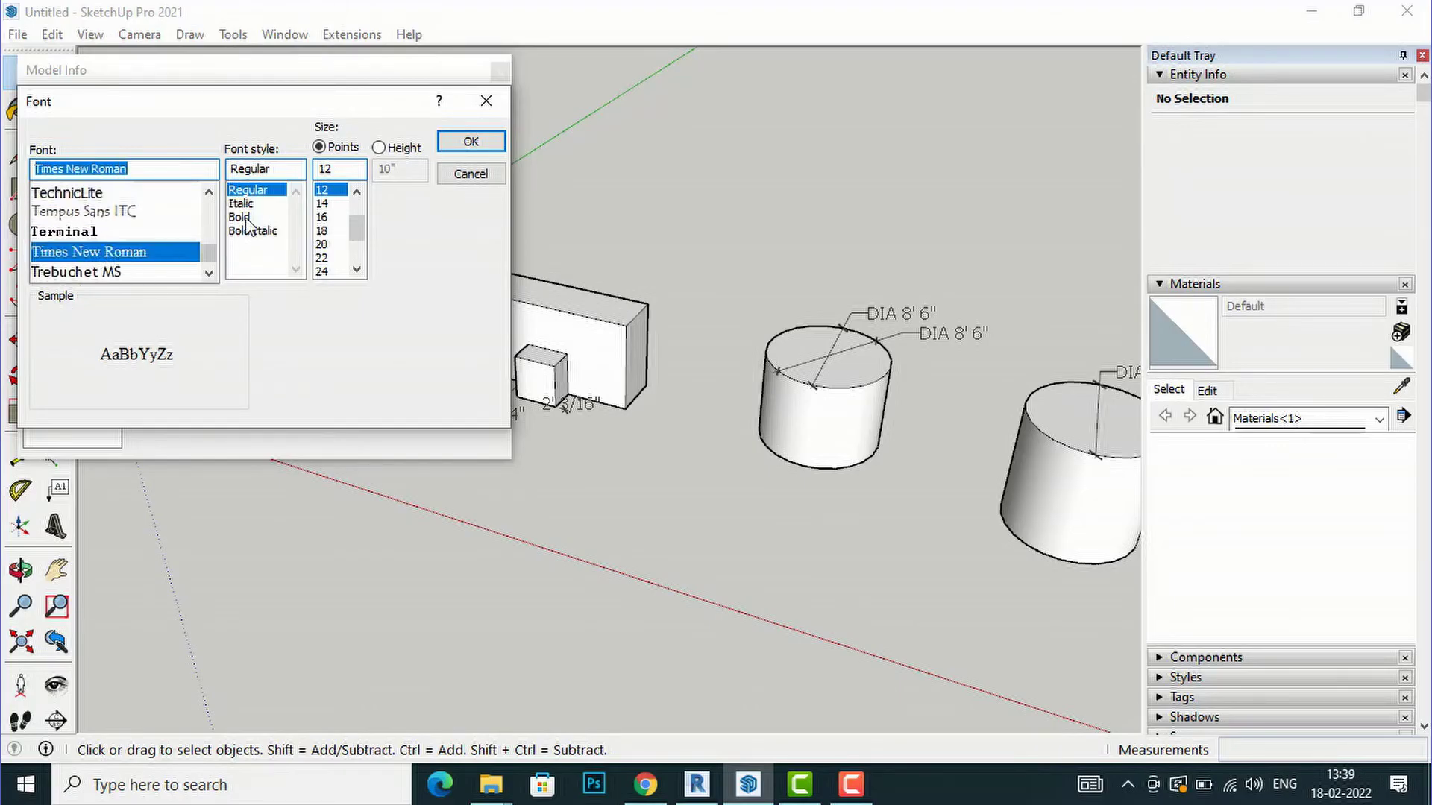
left_click(241, 217)
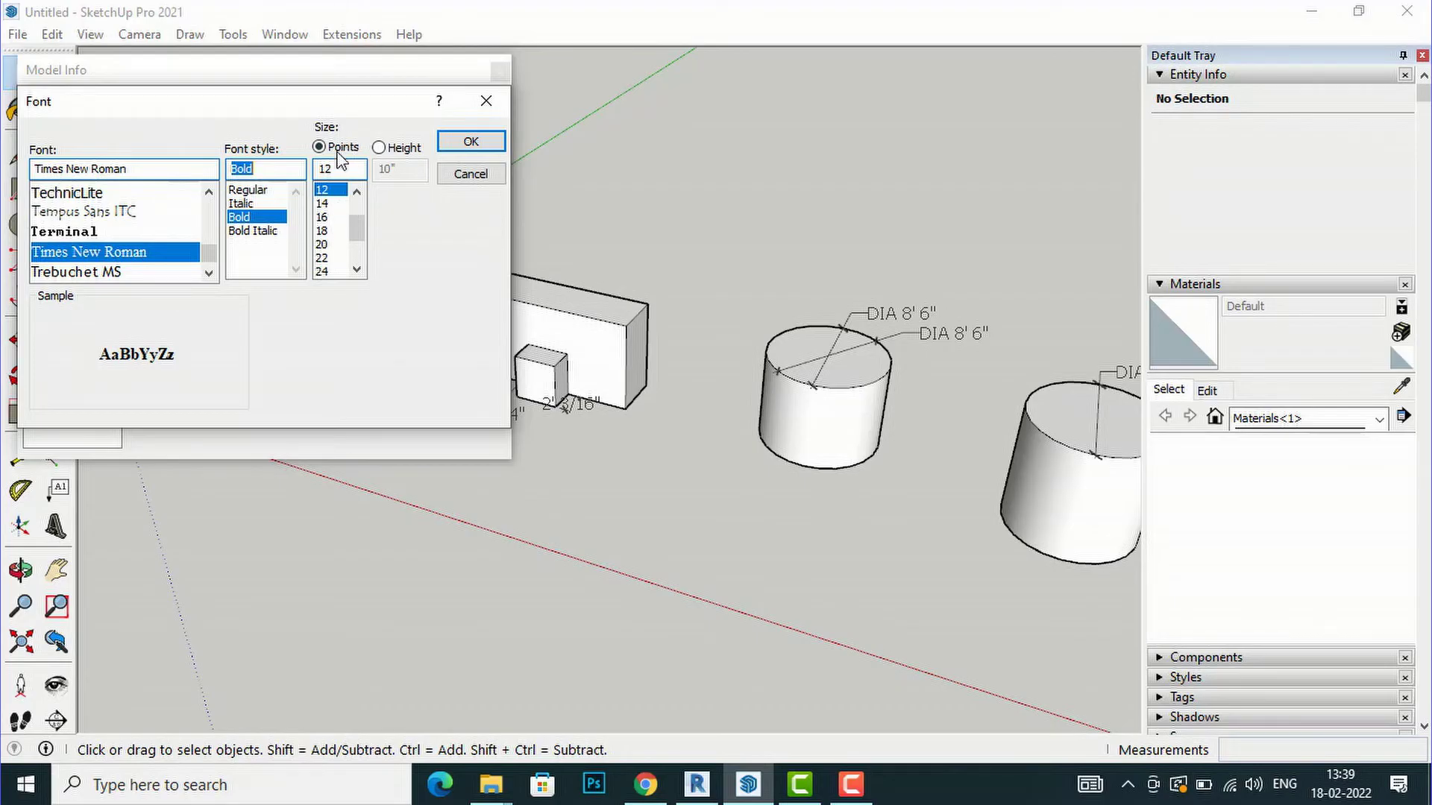
scroll(328, 222, "down", 1)
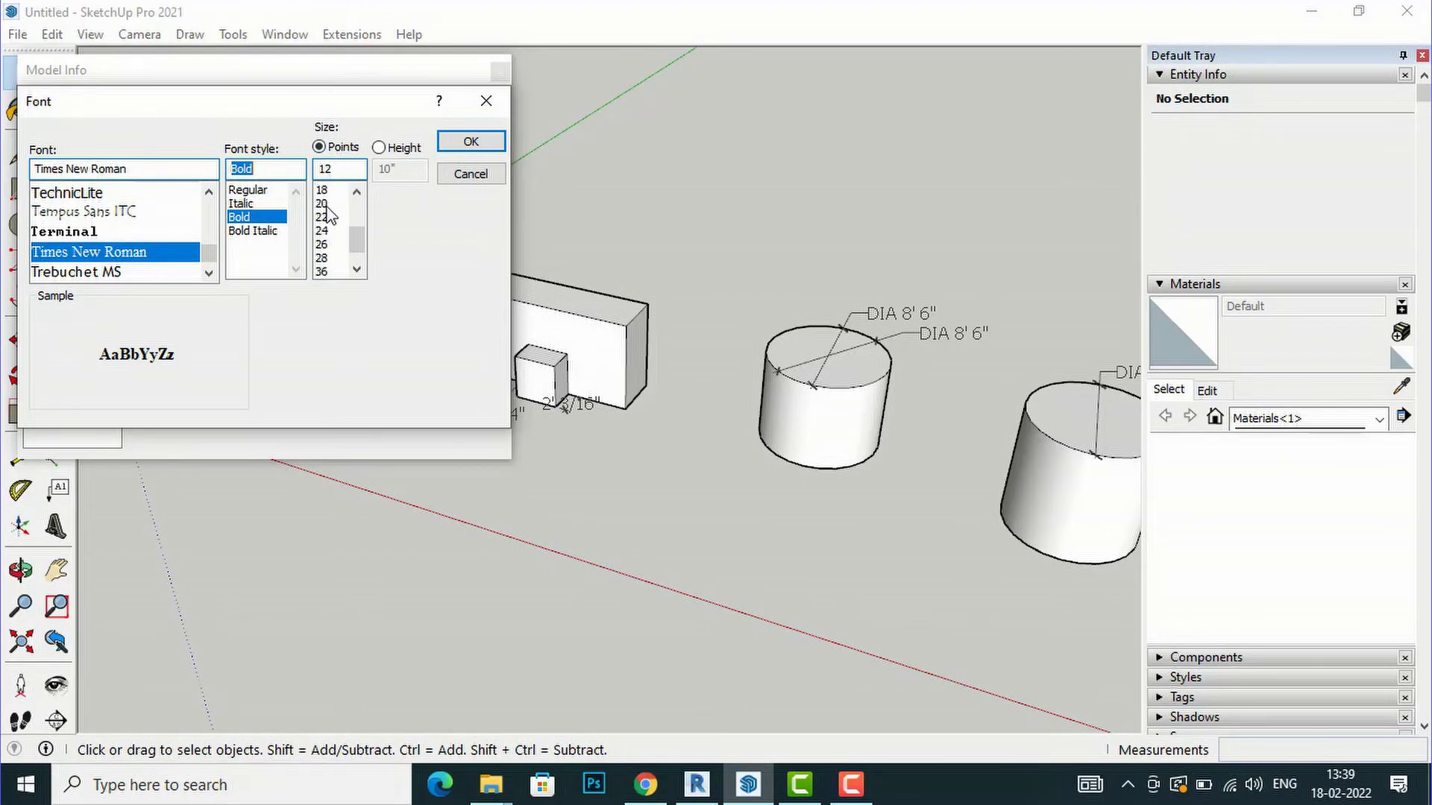
left_click(325, 205)
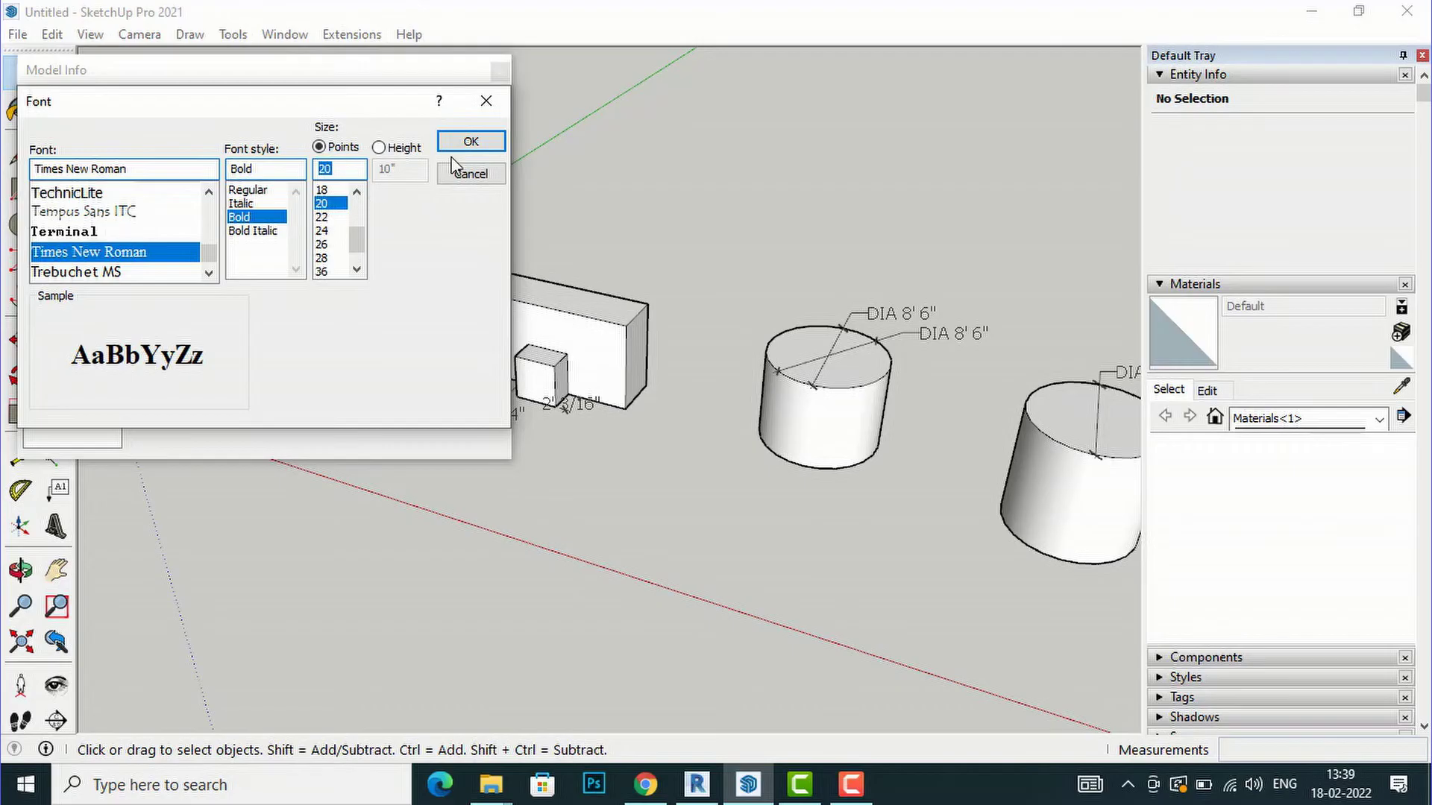
left_click(471, 142)
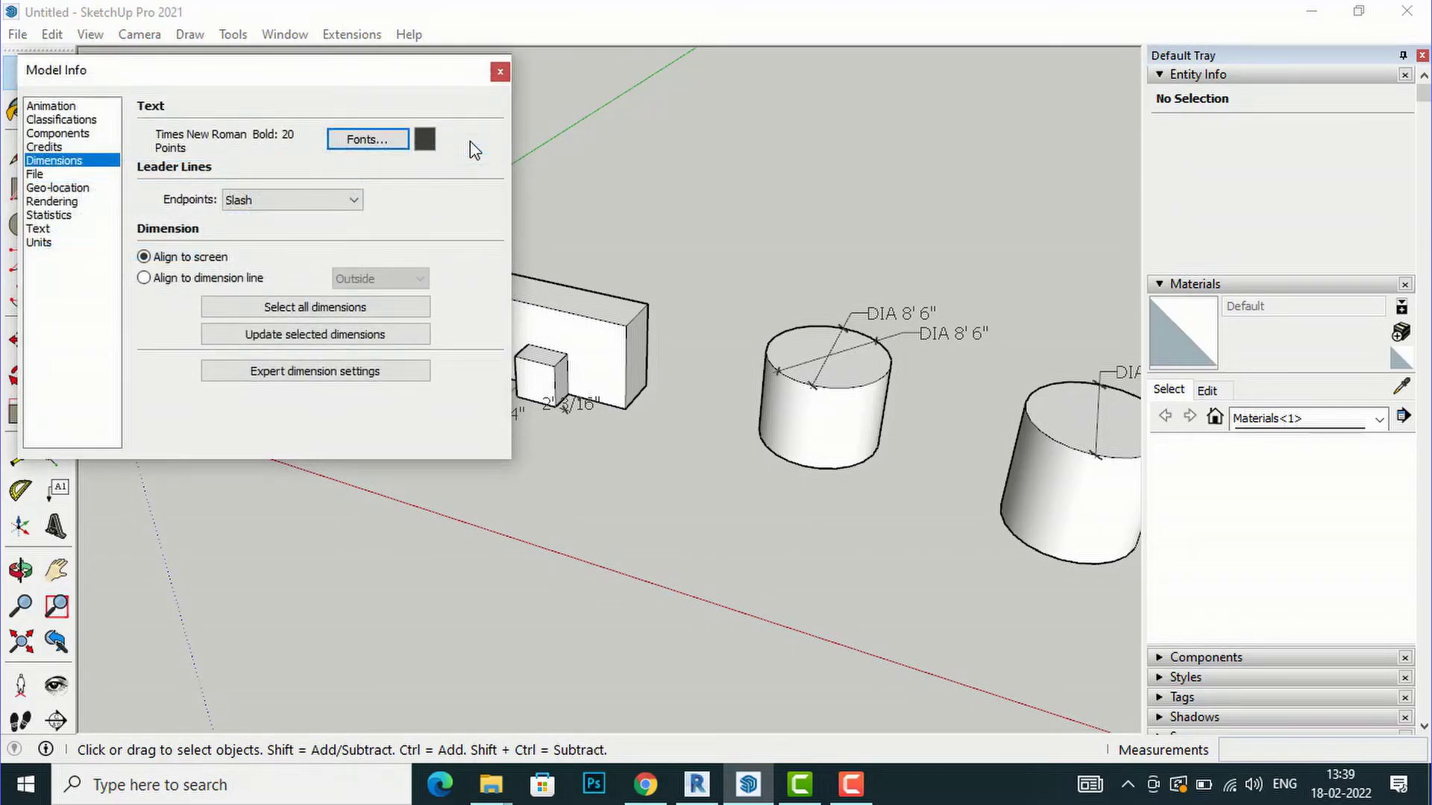
Step: Set the dimension text colour to red and update all existing dimensions with the current style
left_click(424, 139)
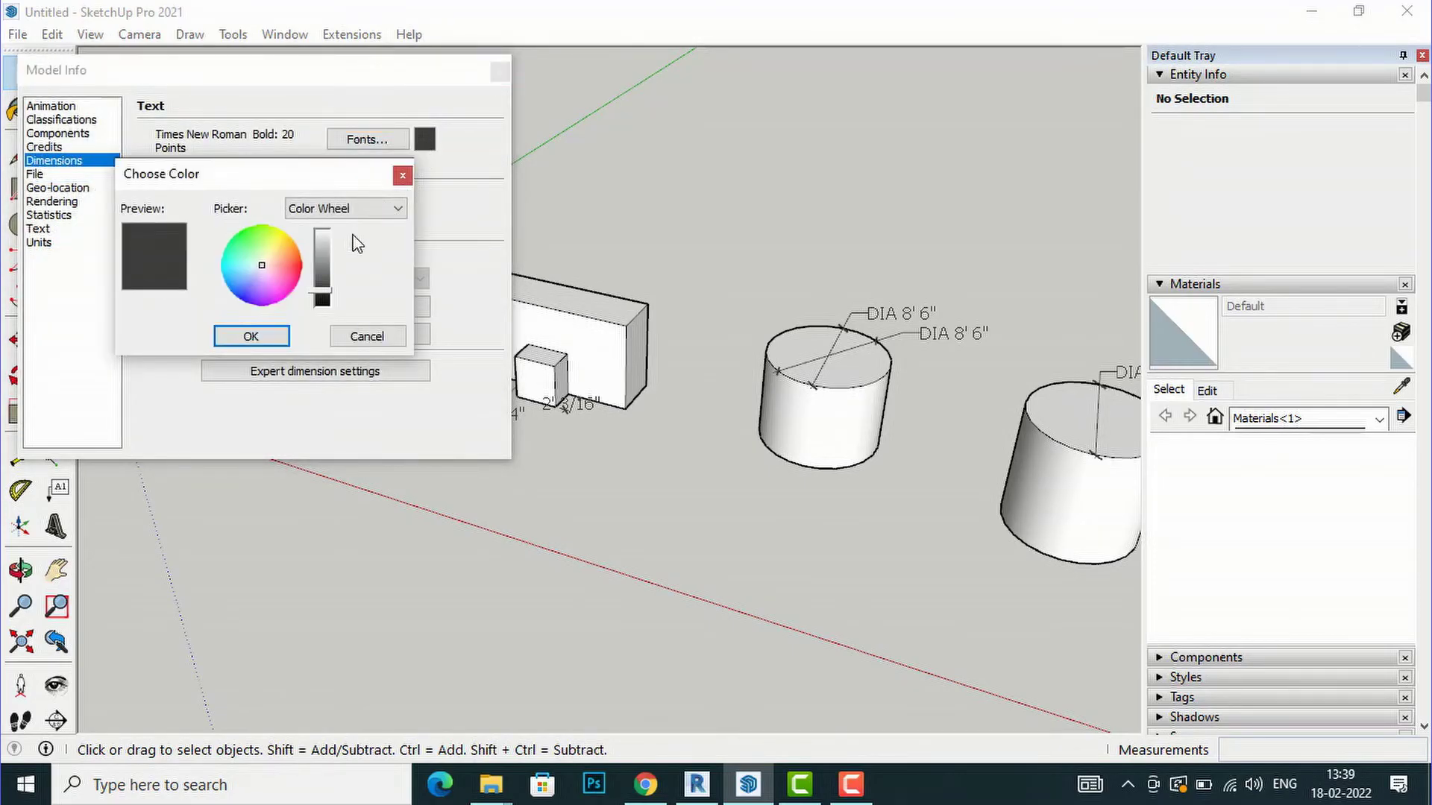
mouse_move(276, 263)
left_mouse_down()
mouse_move(293, 272)
mouse_move(288, 257)
mouse_move(321, 233)
mouse_move(297, 269)
left_mouse_up()
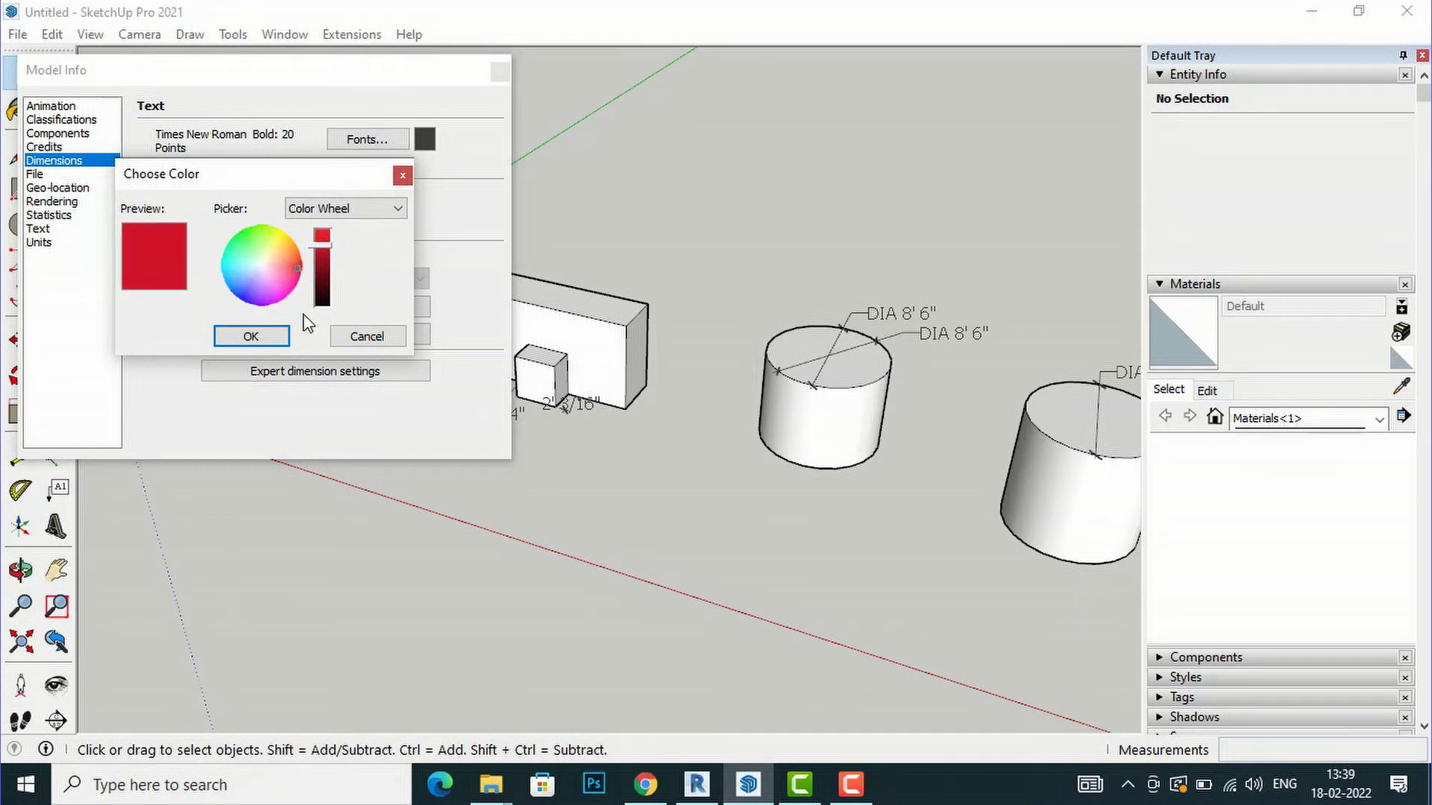
left_click(248, 335)
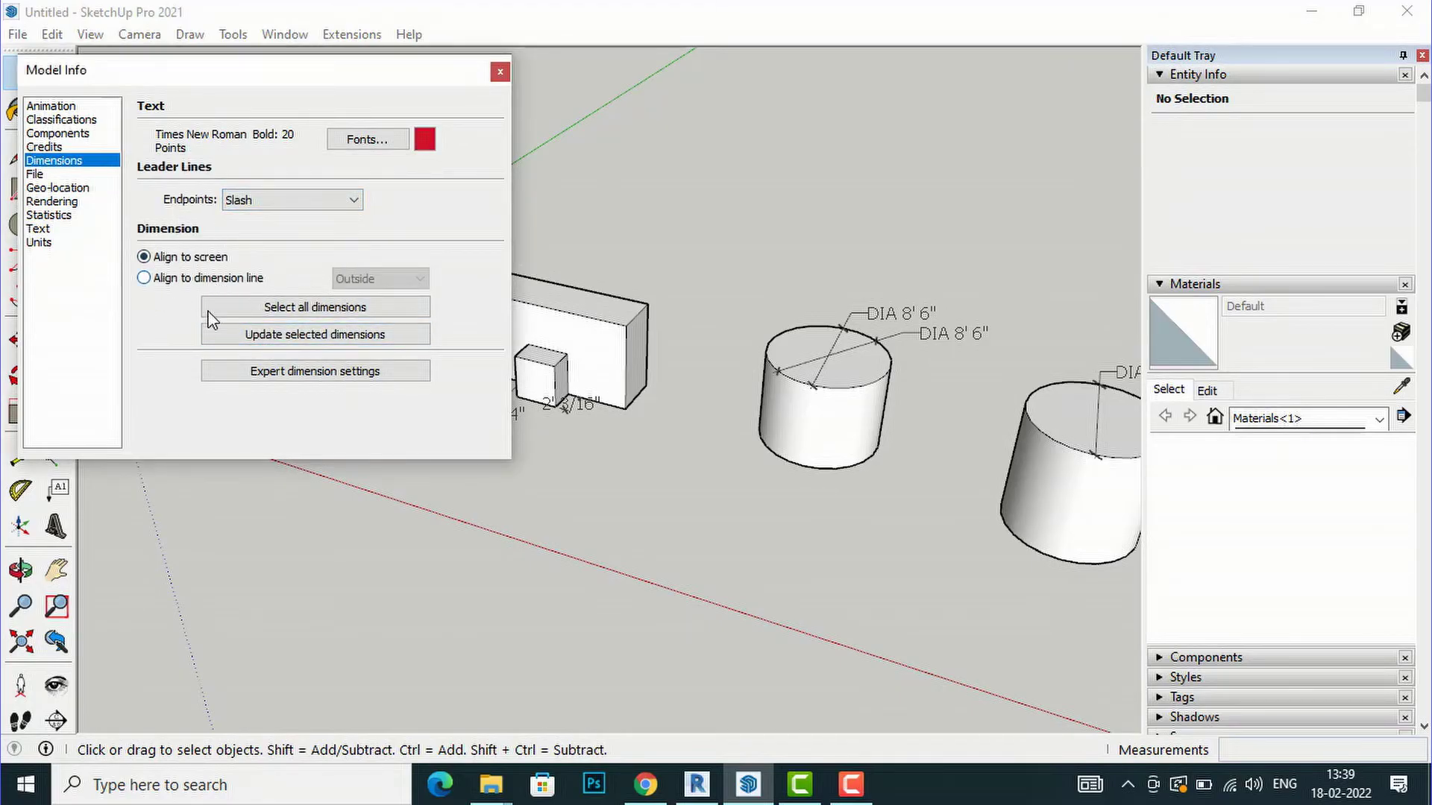
left_click(337, 312)
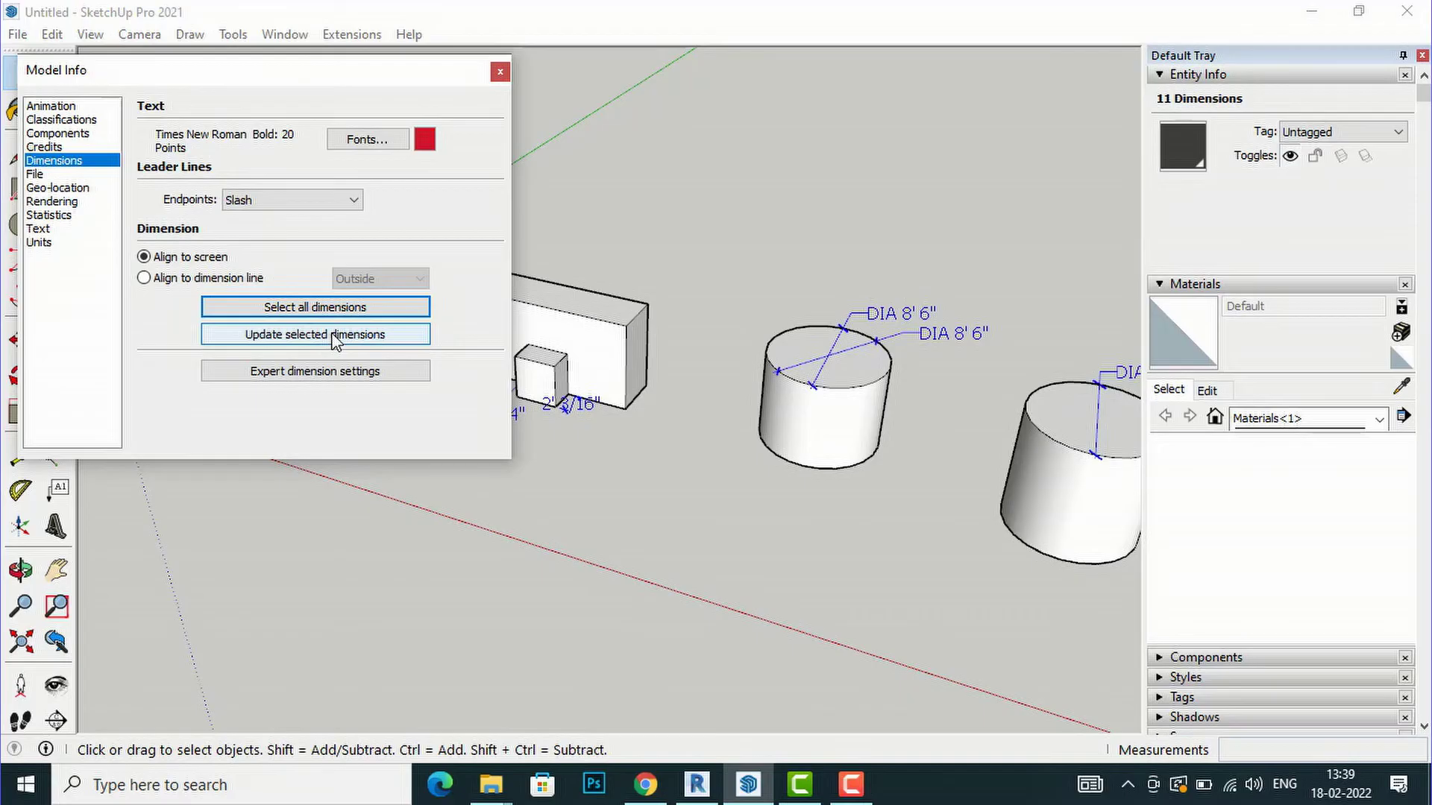
left_click(334, 340)
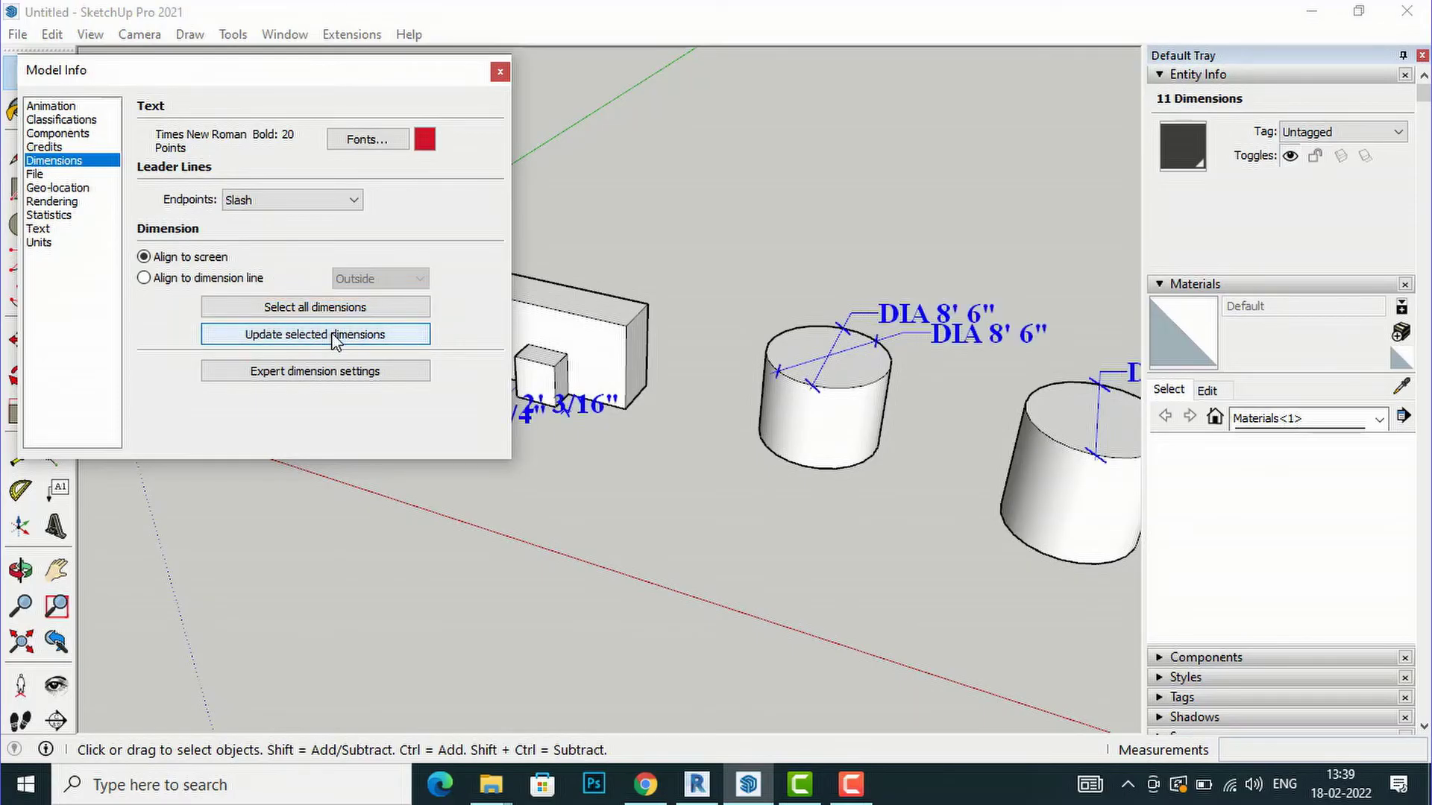
scroll(697, 444, "down", 2)
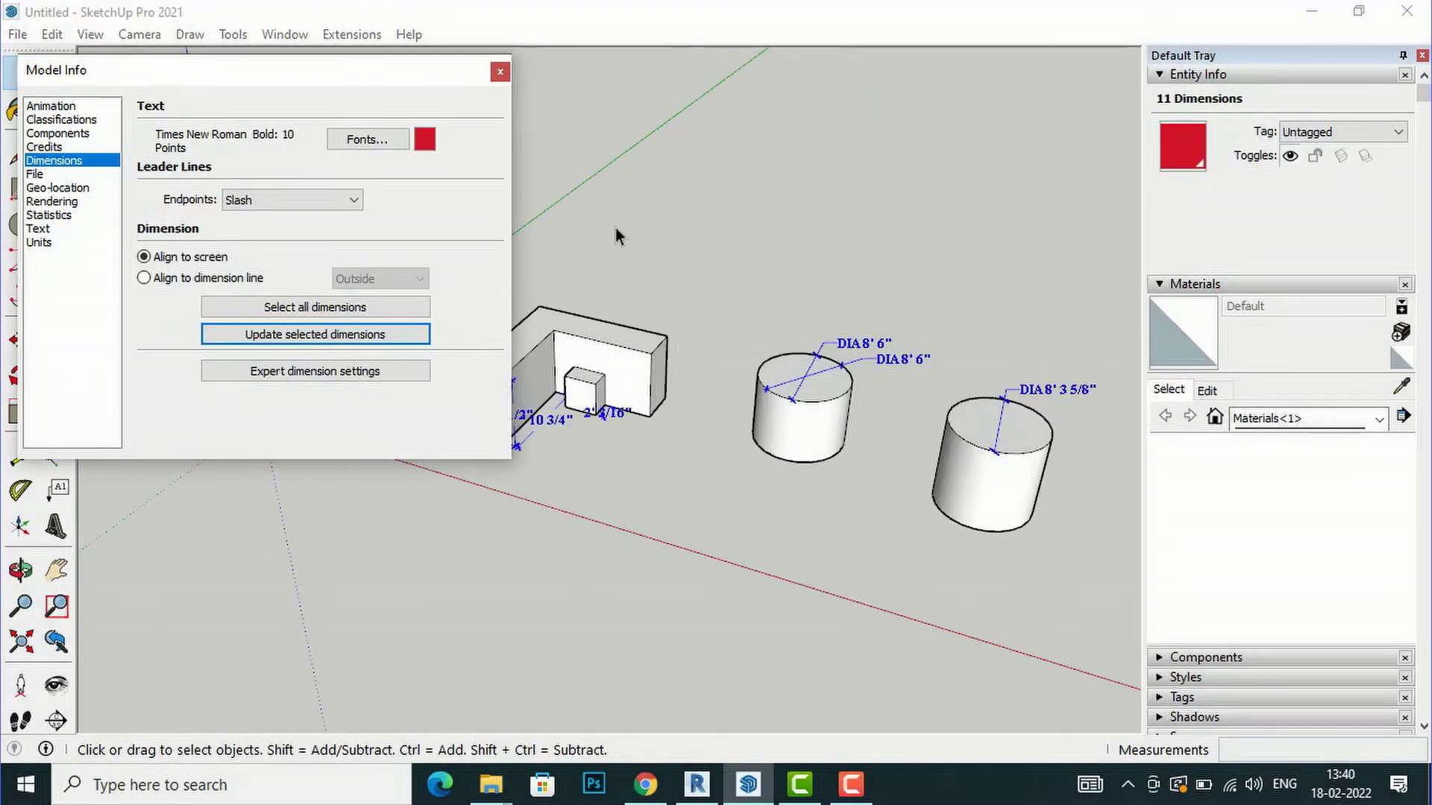
Step: Change the dimension text colour to brown, update all dimensions in the model with it, and clear the selection
left_click(424, 139)
mouse_move(283, 265)
left_mouse_down()
mouse_move(253, 297)
mouse_move(283, 253)
mouse_move(324, 242)
mouse_move(327, 259)
left_mouse_up()
left_click(366, 210)
left_click(365, 224)
left_click(251, 336)
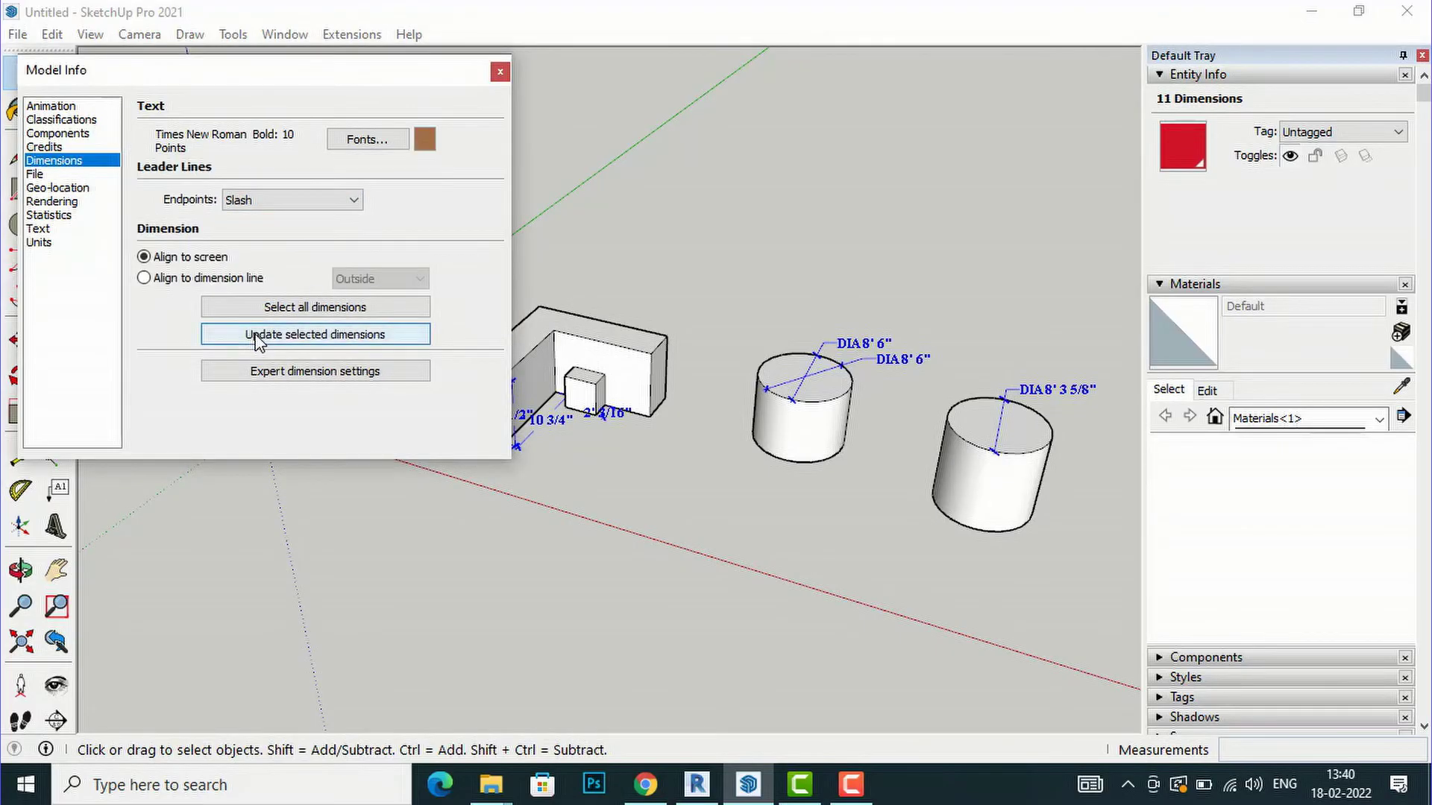
left_click(317, 306)
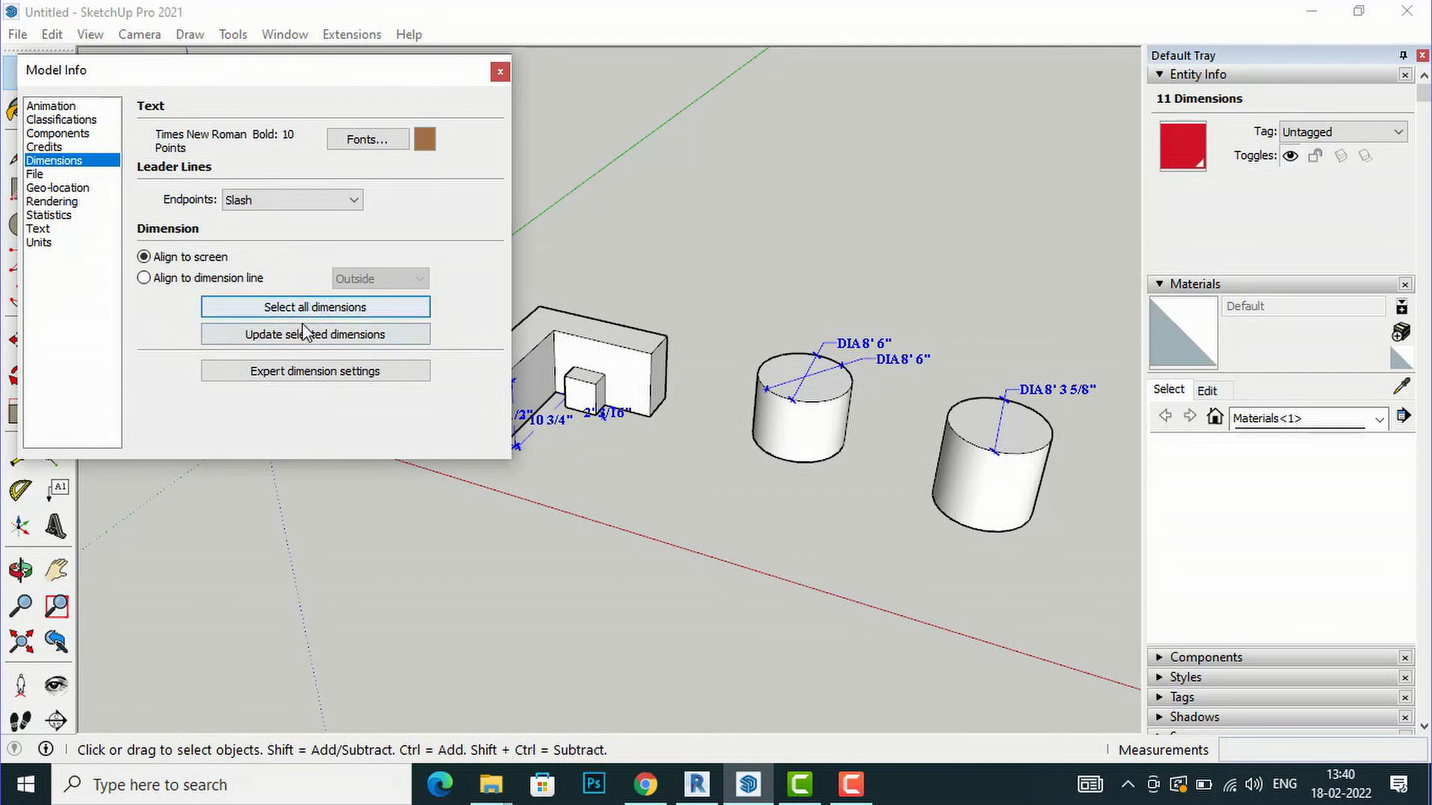
left_click(303, 337)
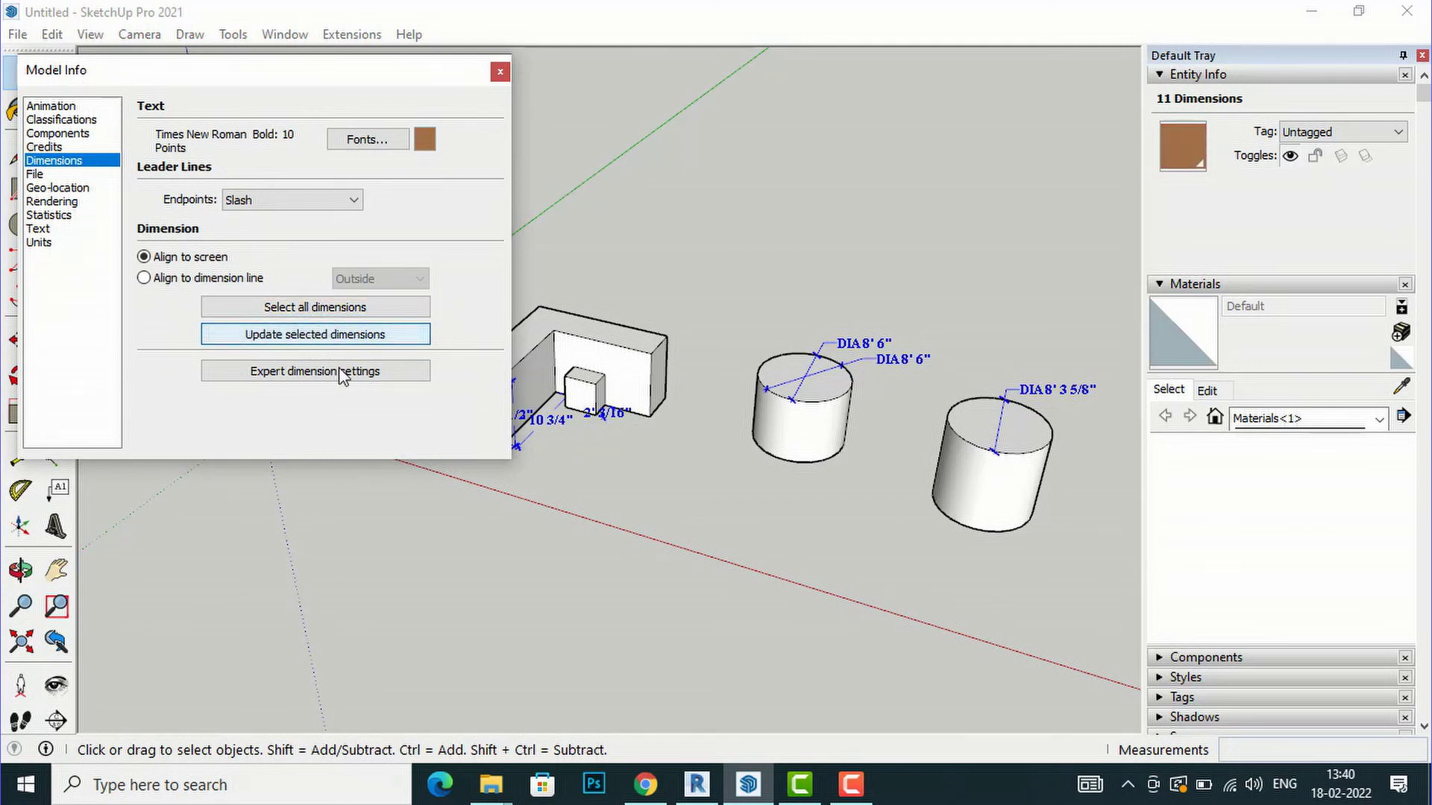
left_click(962, 328)
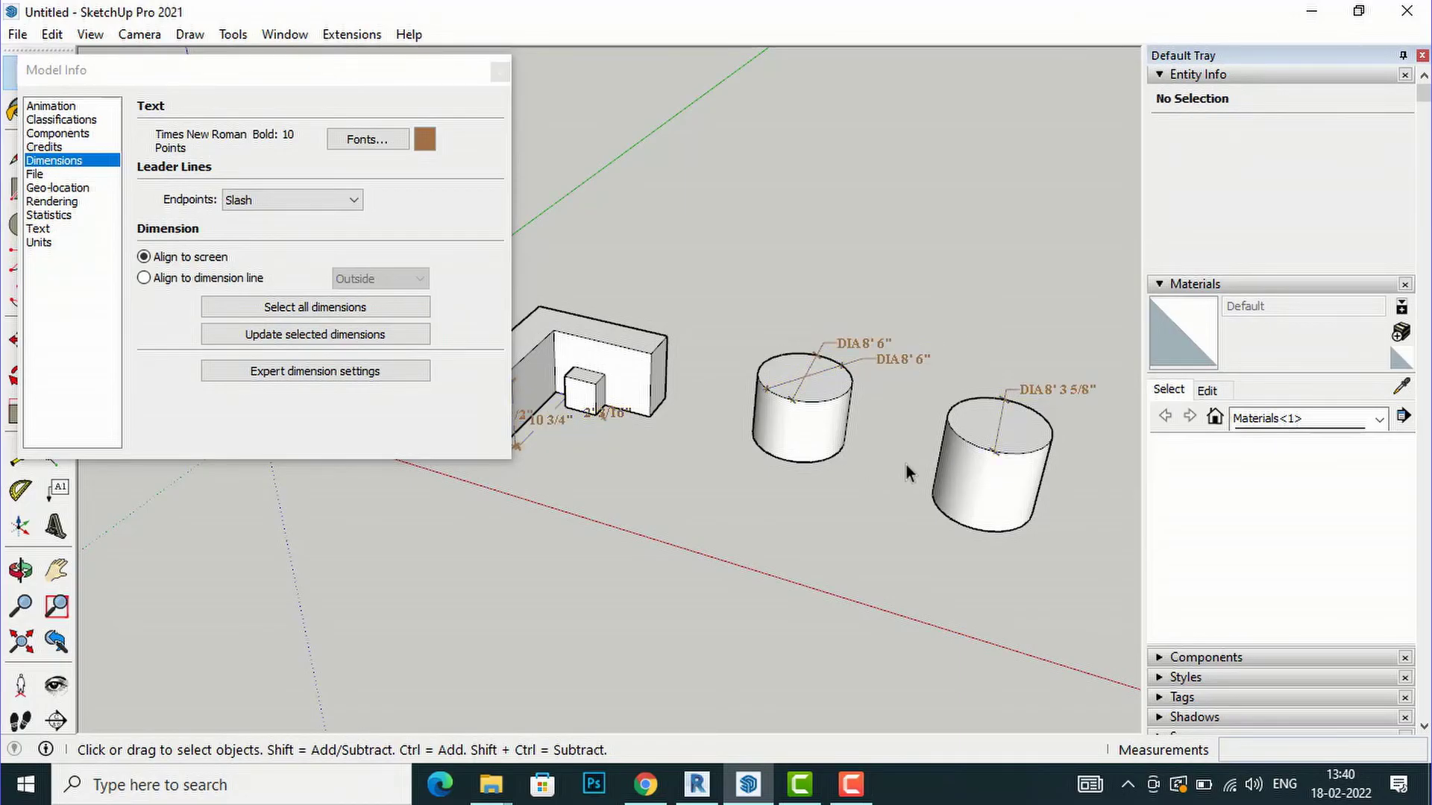
Step: Inspect the restyled dimensions on the cylinders, blocks and rectangle, and close the Model Info window
scroll(906, 463, "down", 4)
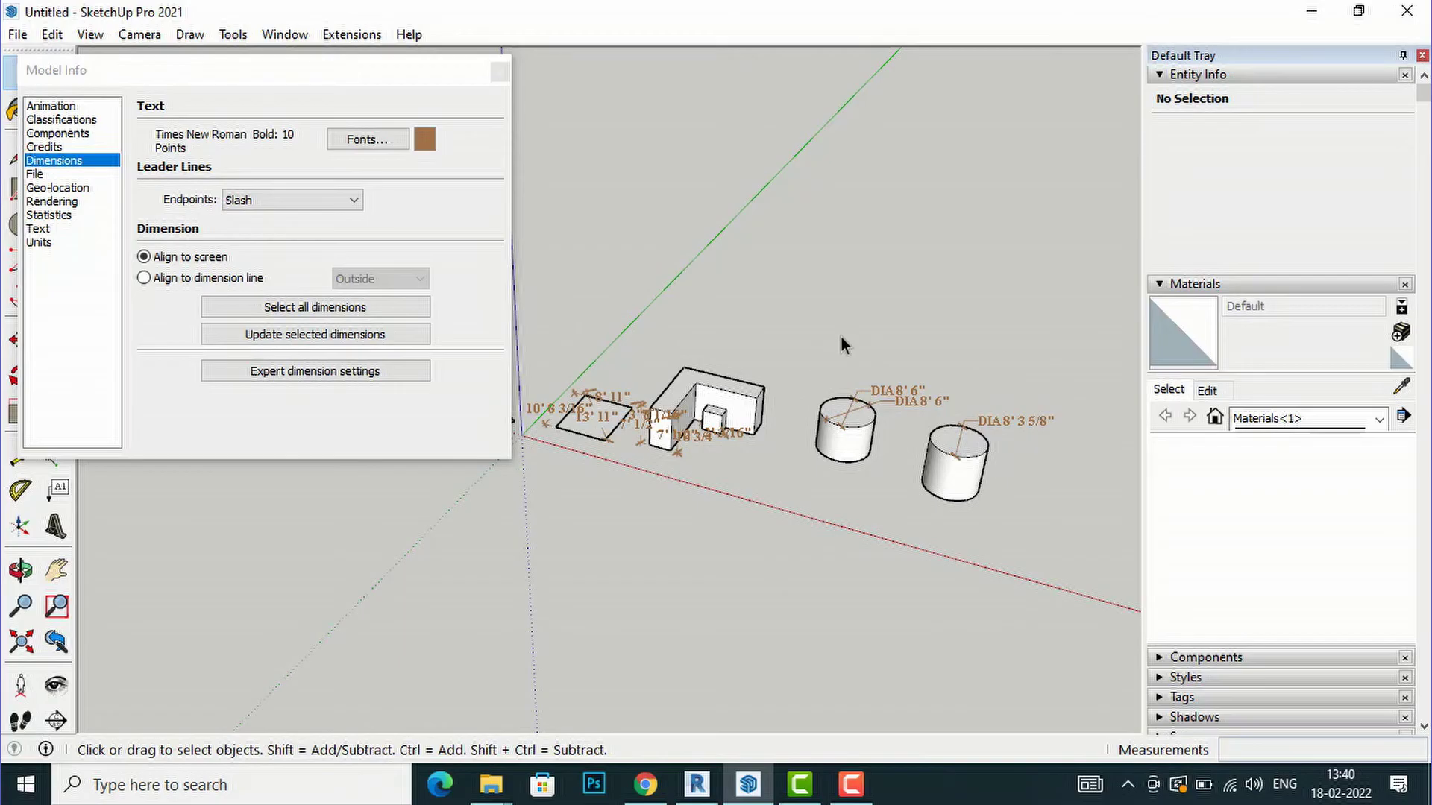
middle_click_drag(815, 341, 637, 460)
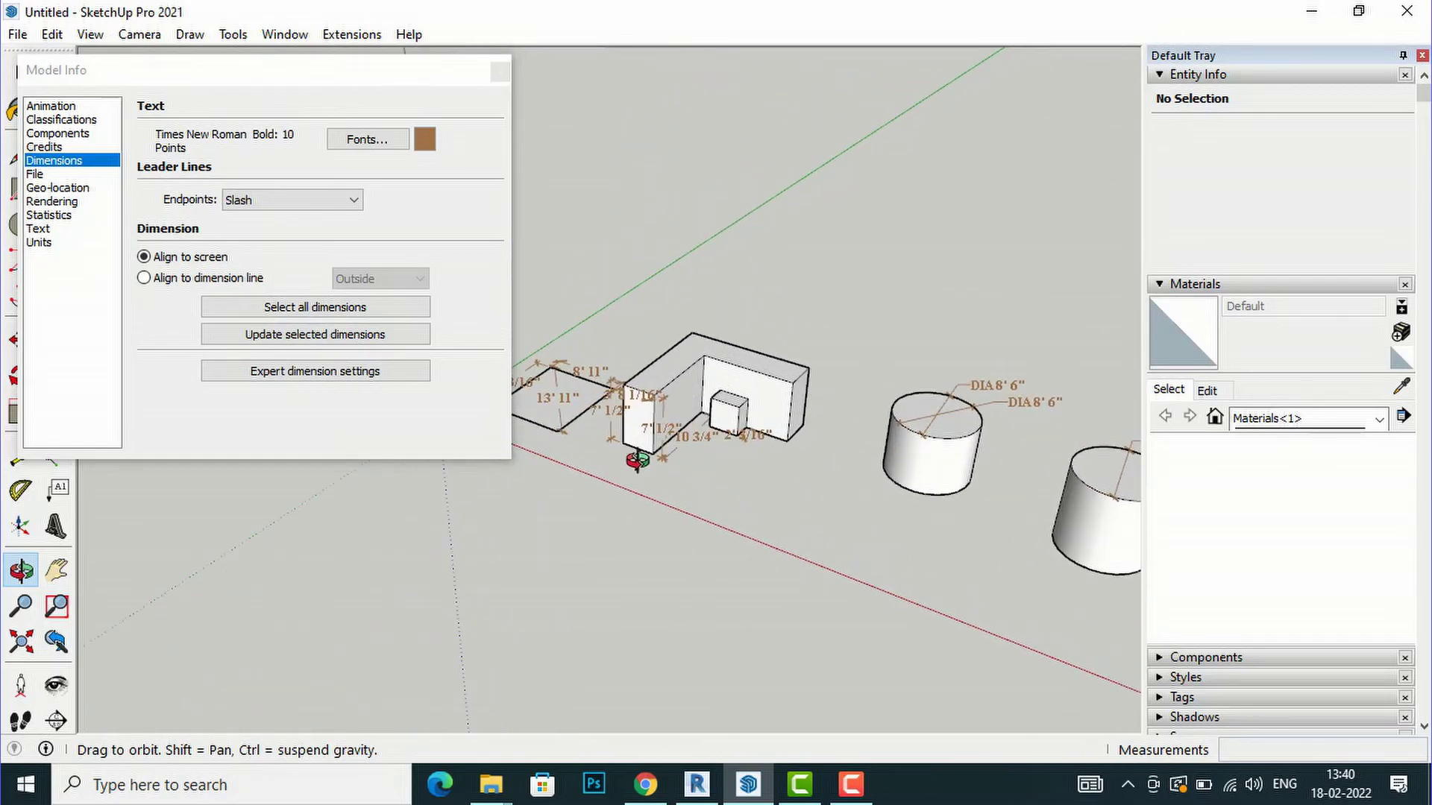
scroll(569, 447, "up", 4)
scroll(982, 470, "down", 2)
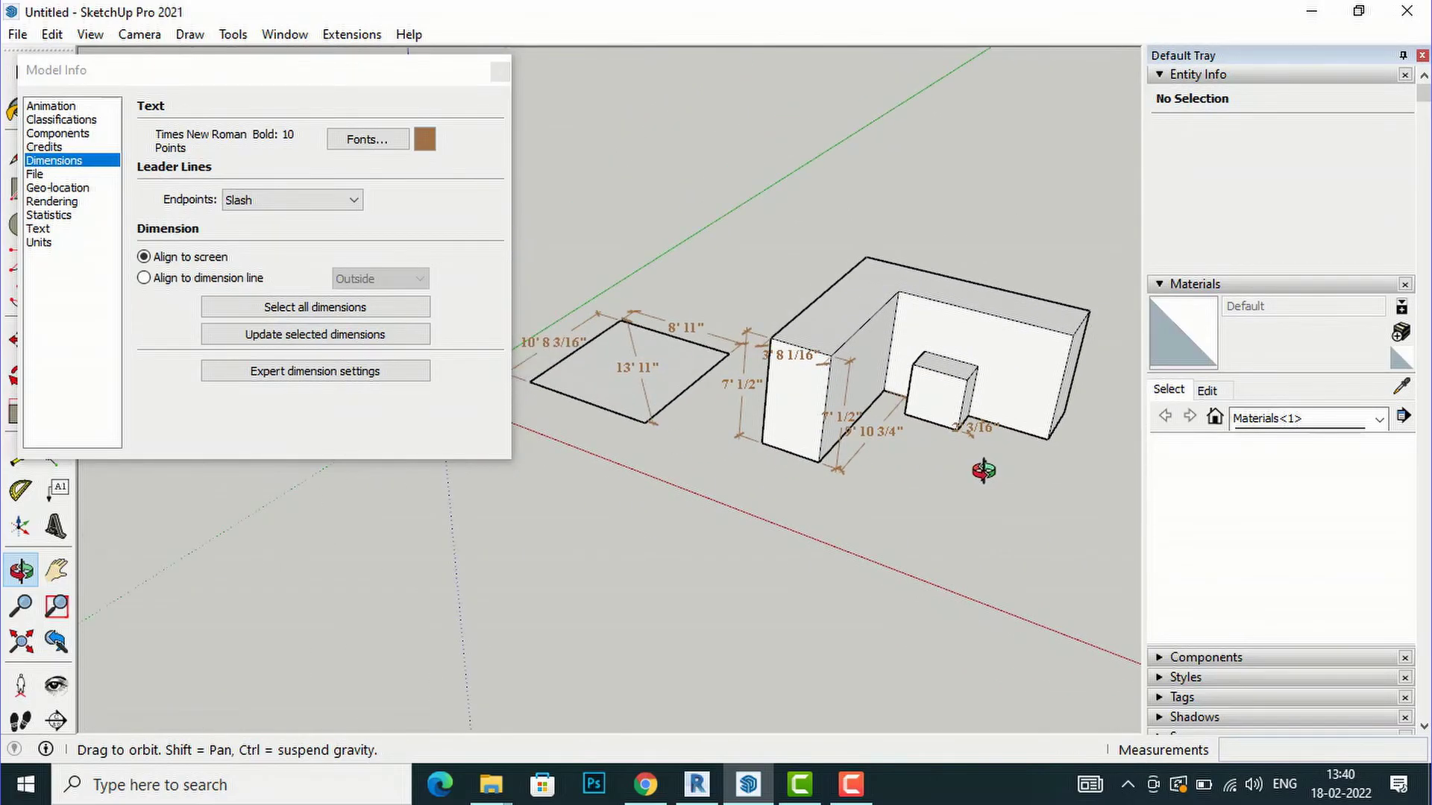
scroll(633, 371, "up", 5)
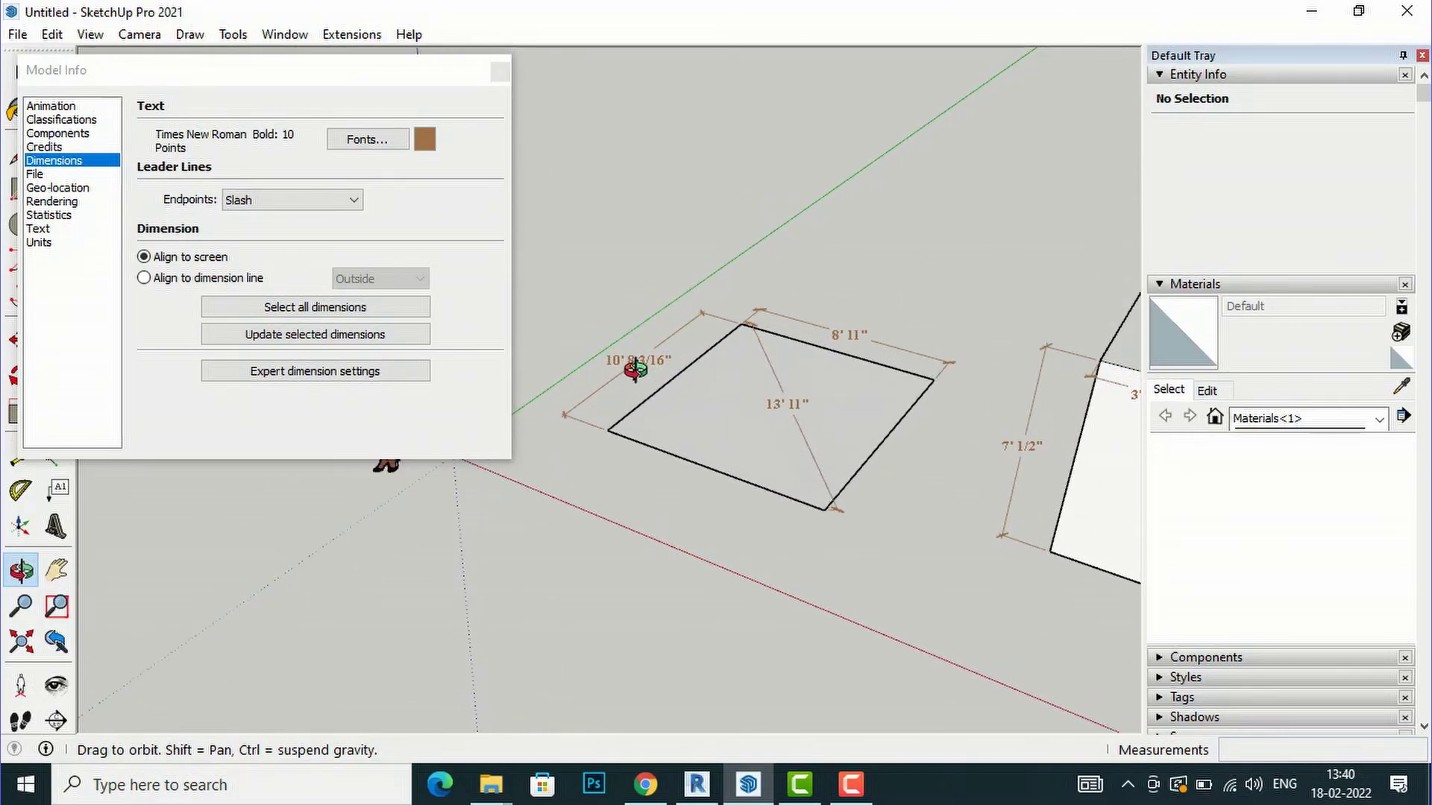
left_click(500, 70)
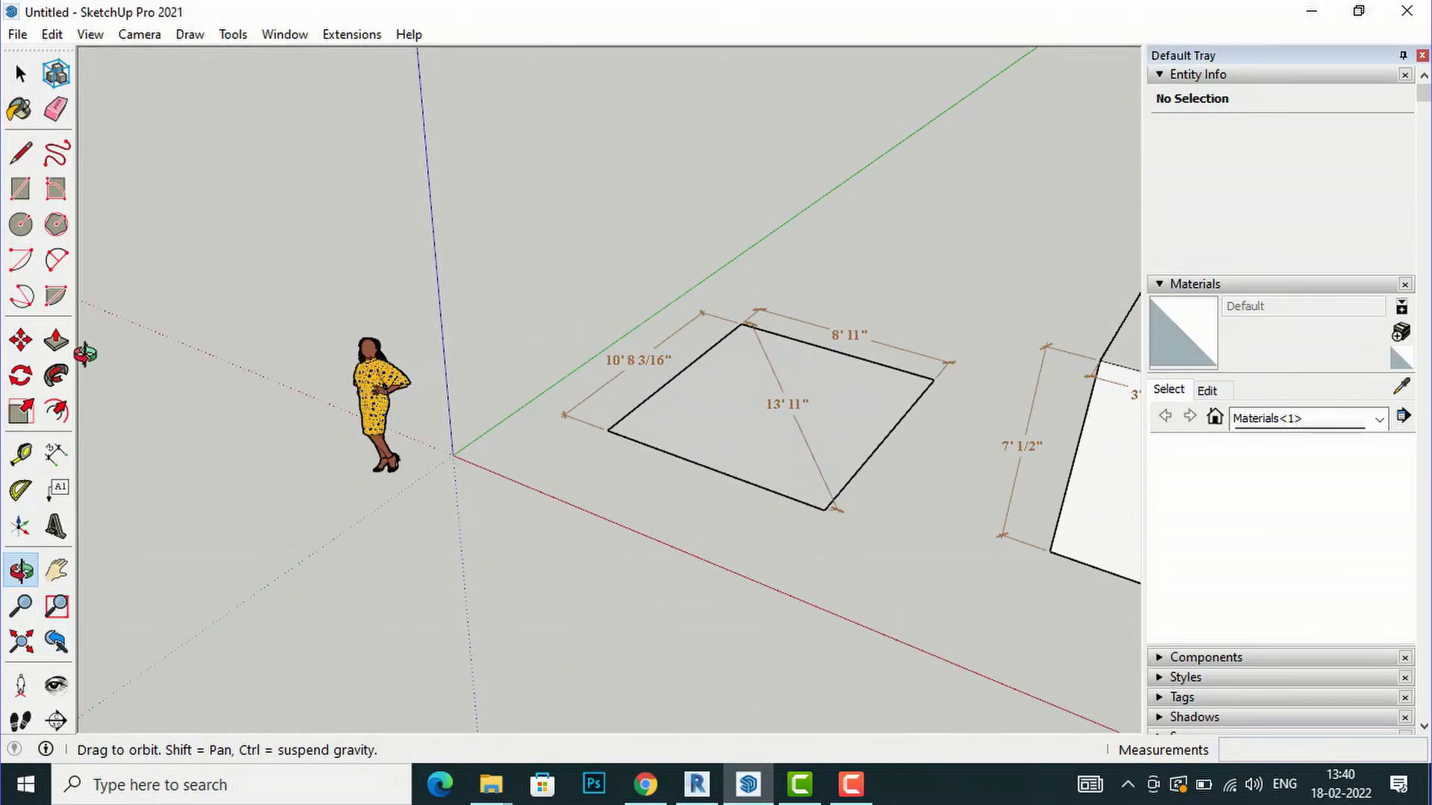
Step: Measure the rectangle's width between opposite edges and the height of the L-shaped block's front face with the Tape Measure tool
left_click(25, 456)
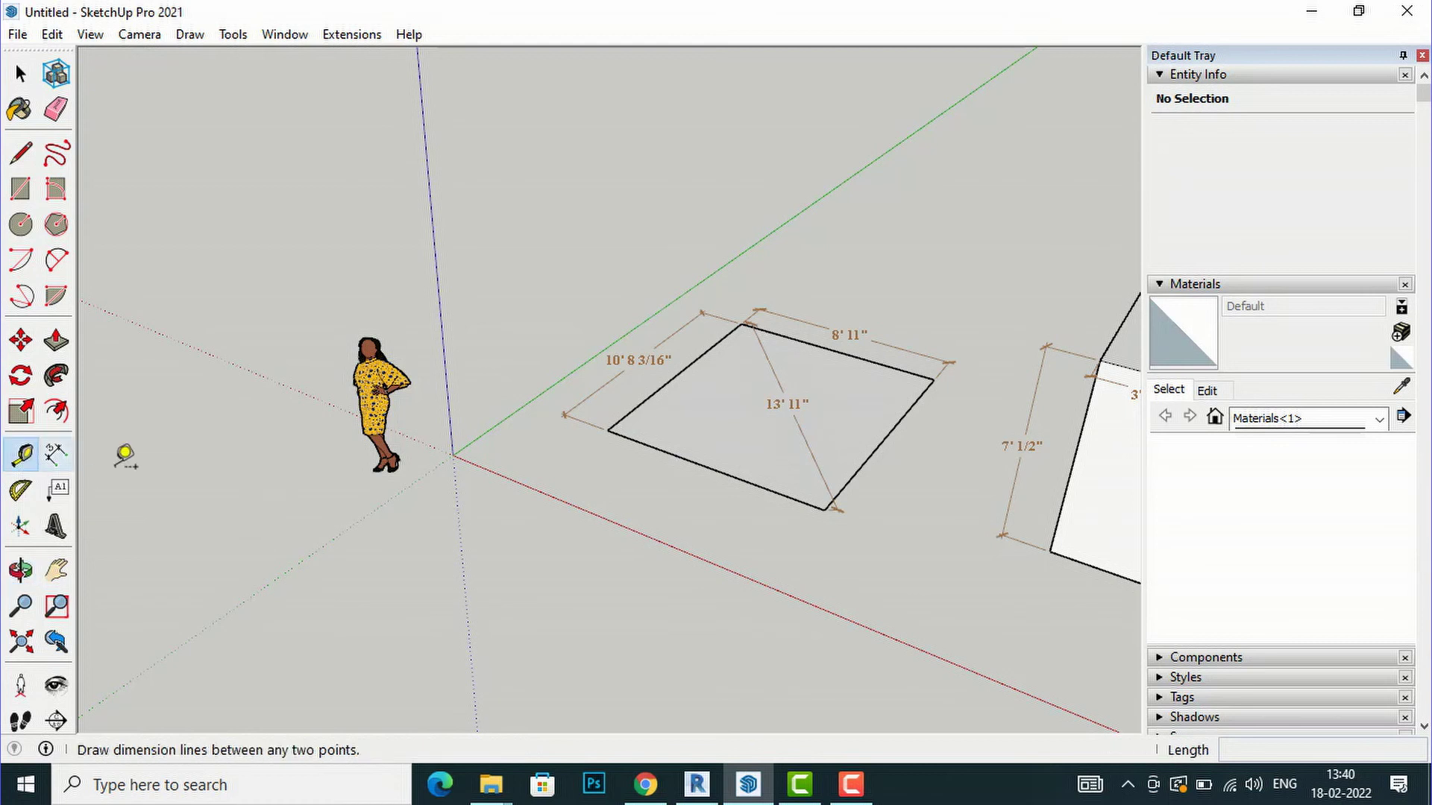
left_click(638, 405)
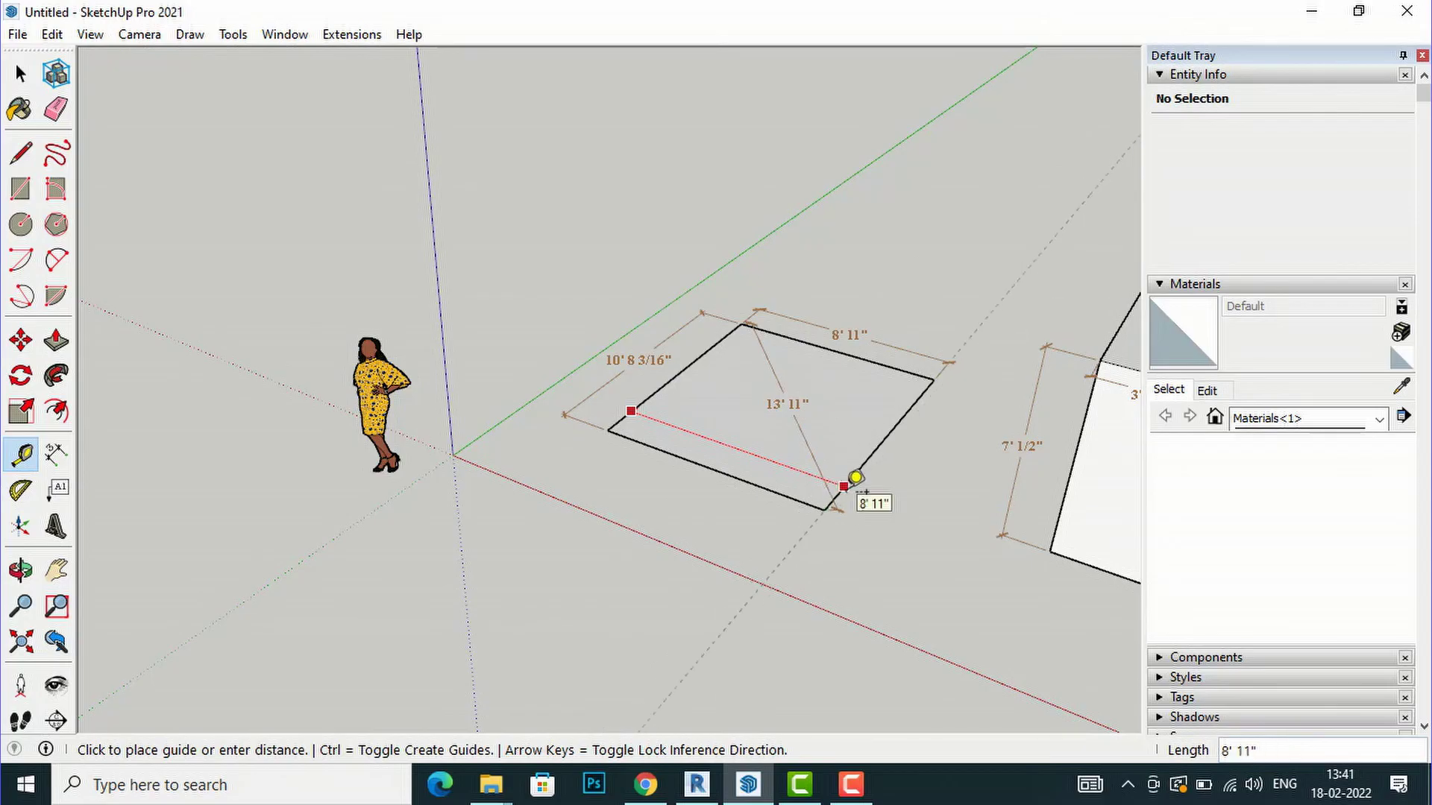
scroll(856, 477, "up", 1)
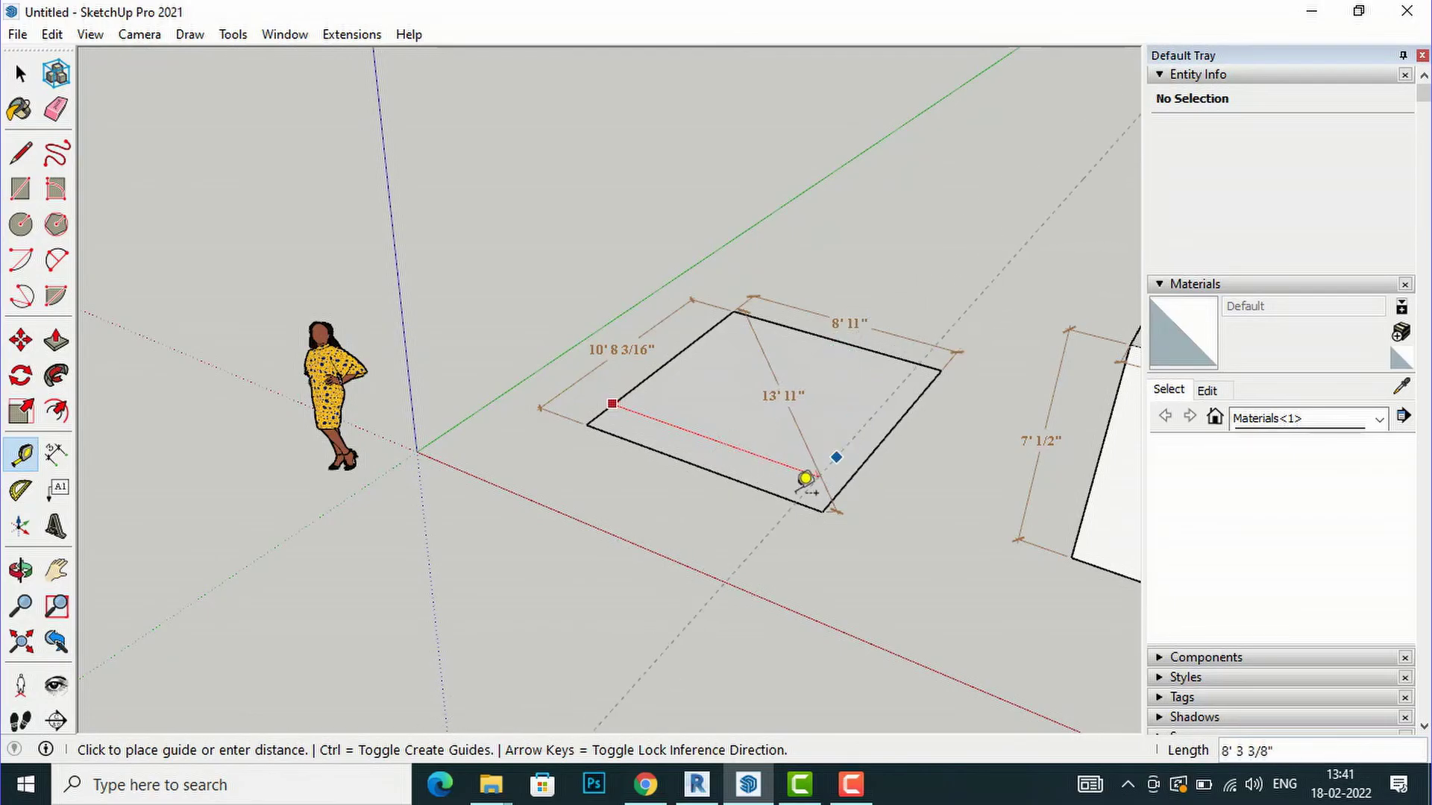
scroll(444, 473, "down", 2)
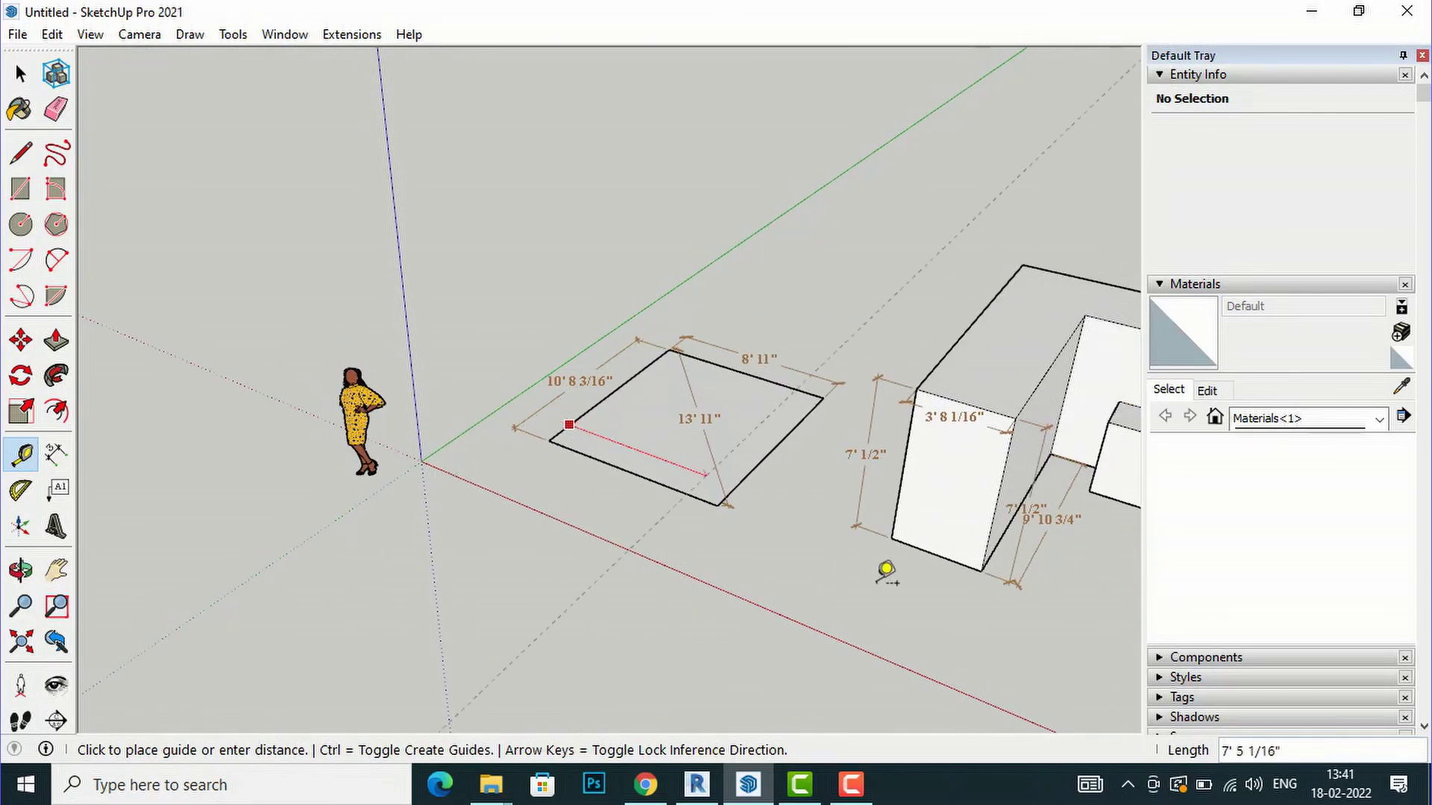
key("Escape")
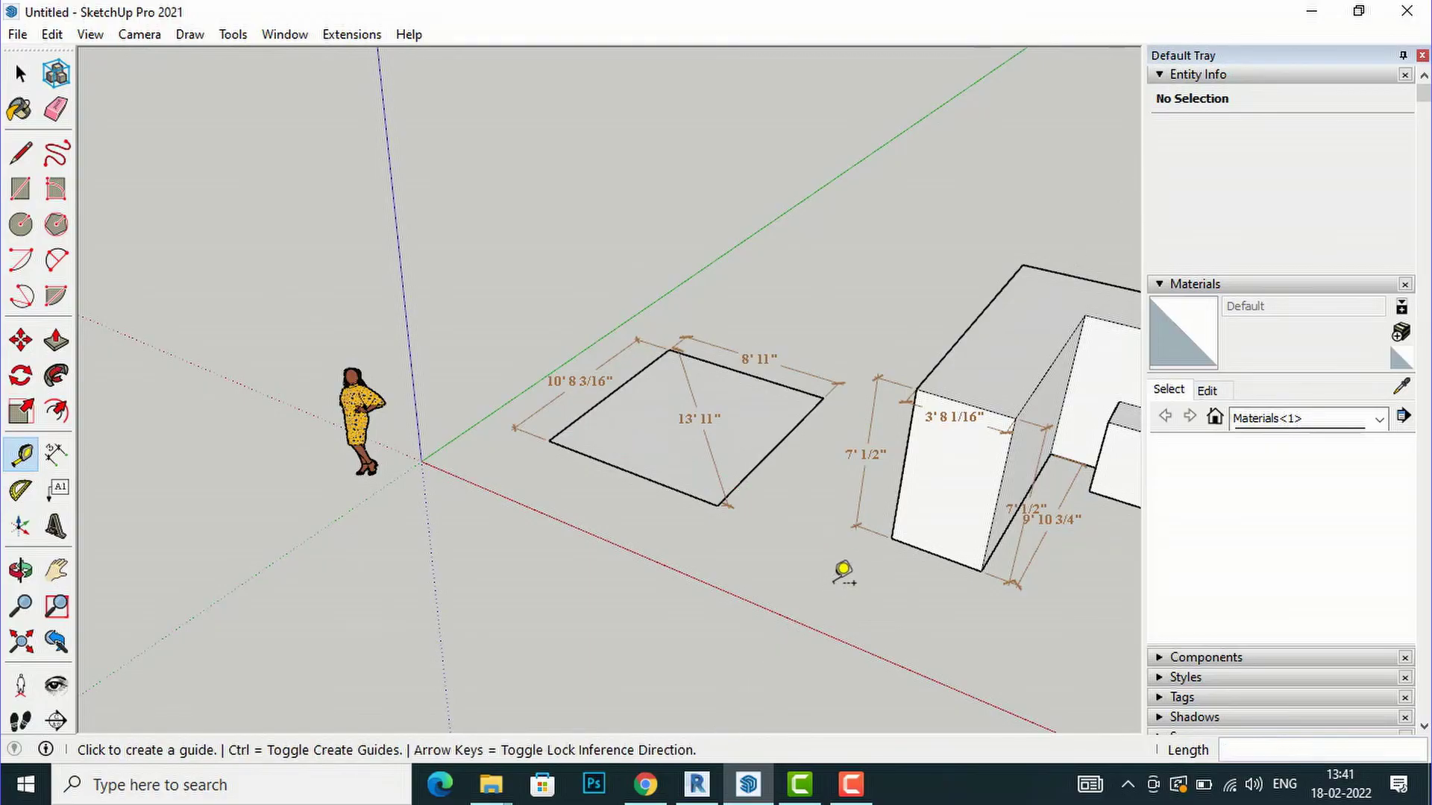
left_click(955, 554)
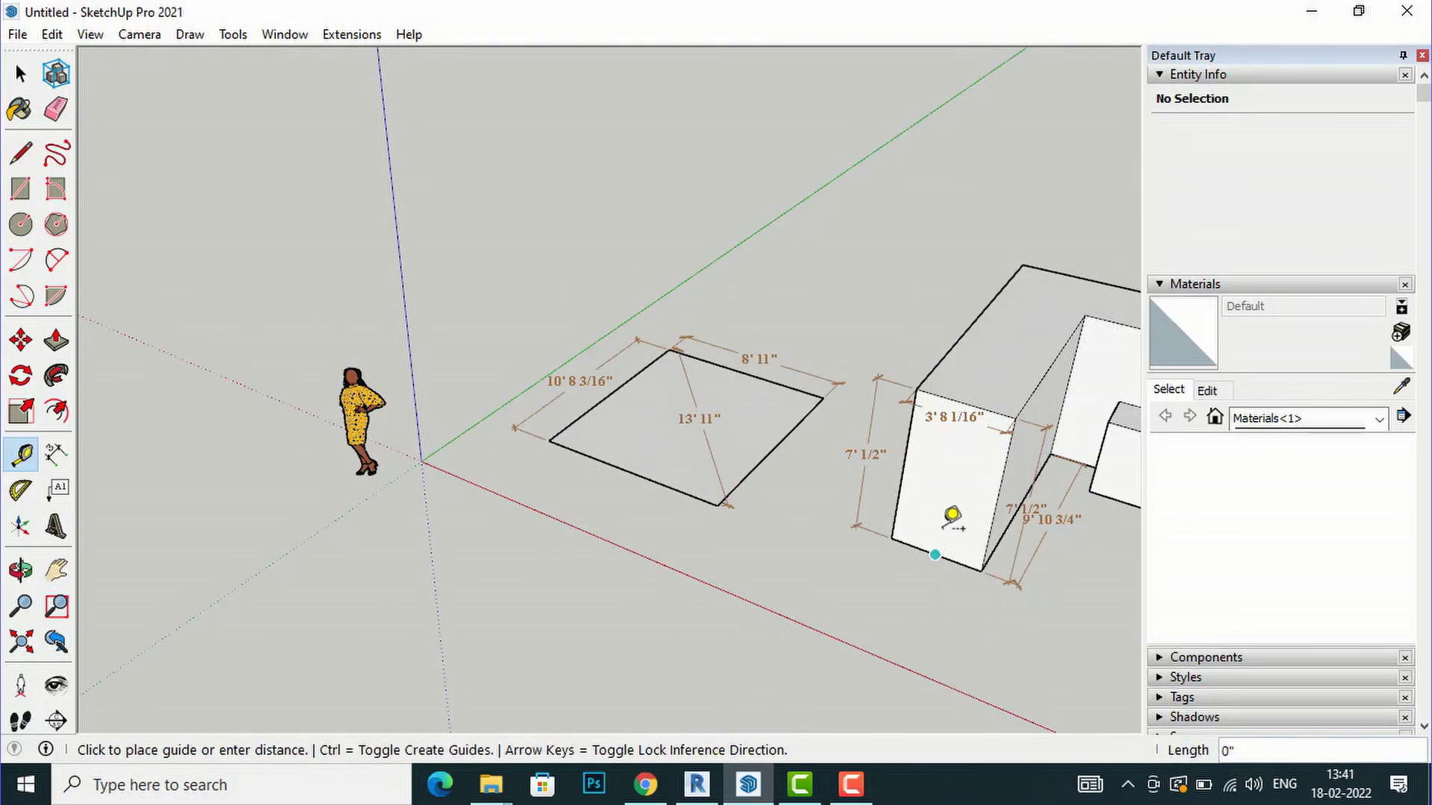
left_click(978, 391)
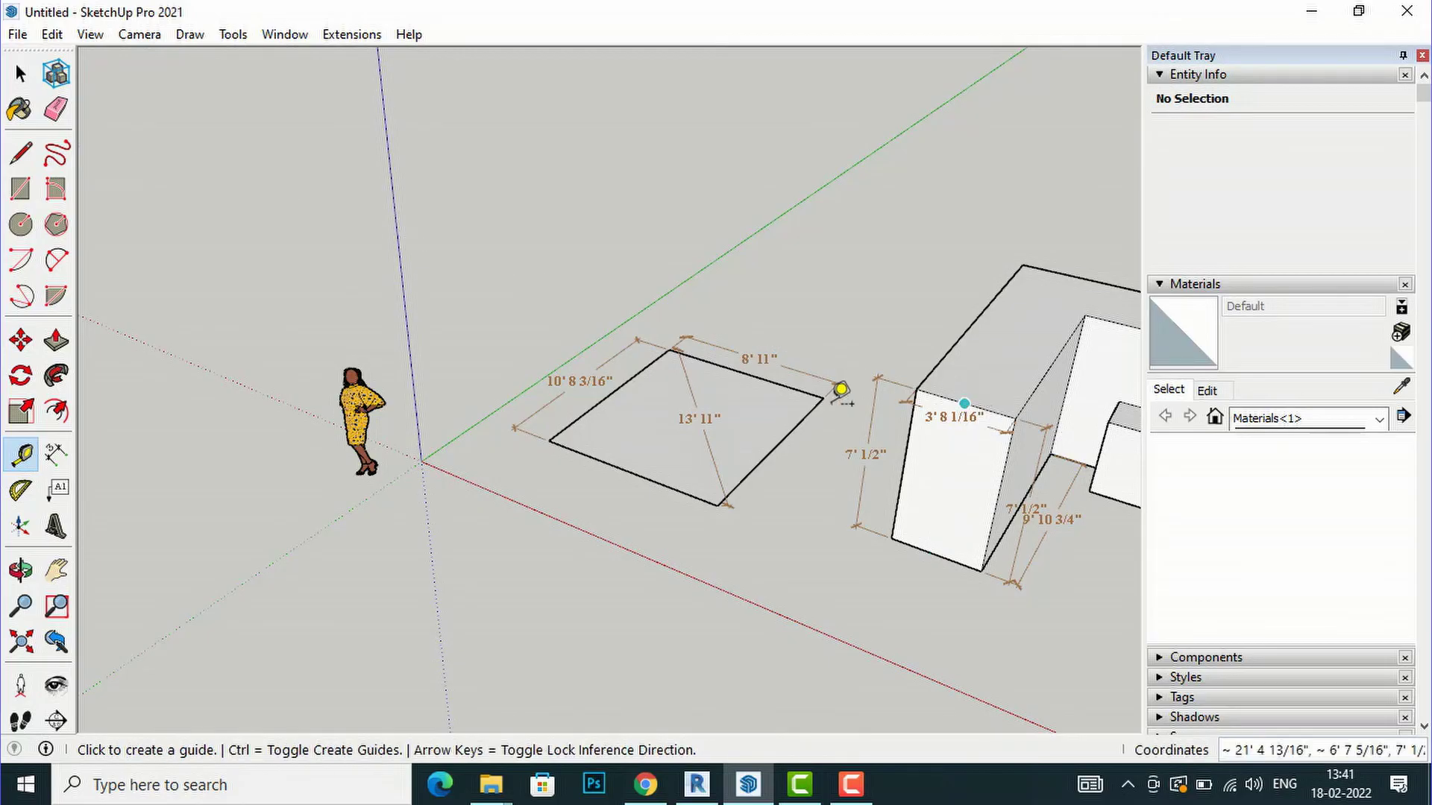
Step: Measure from the red axis along the green direction toward the L-shaped block without placing a guide
scroll(512, 393, "down", 6)
scroll(513, 390, "down", 2)
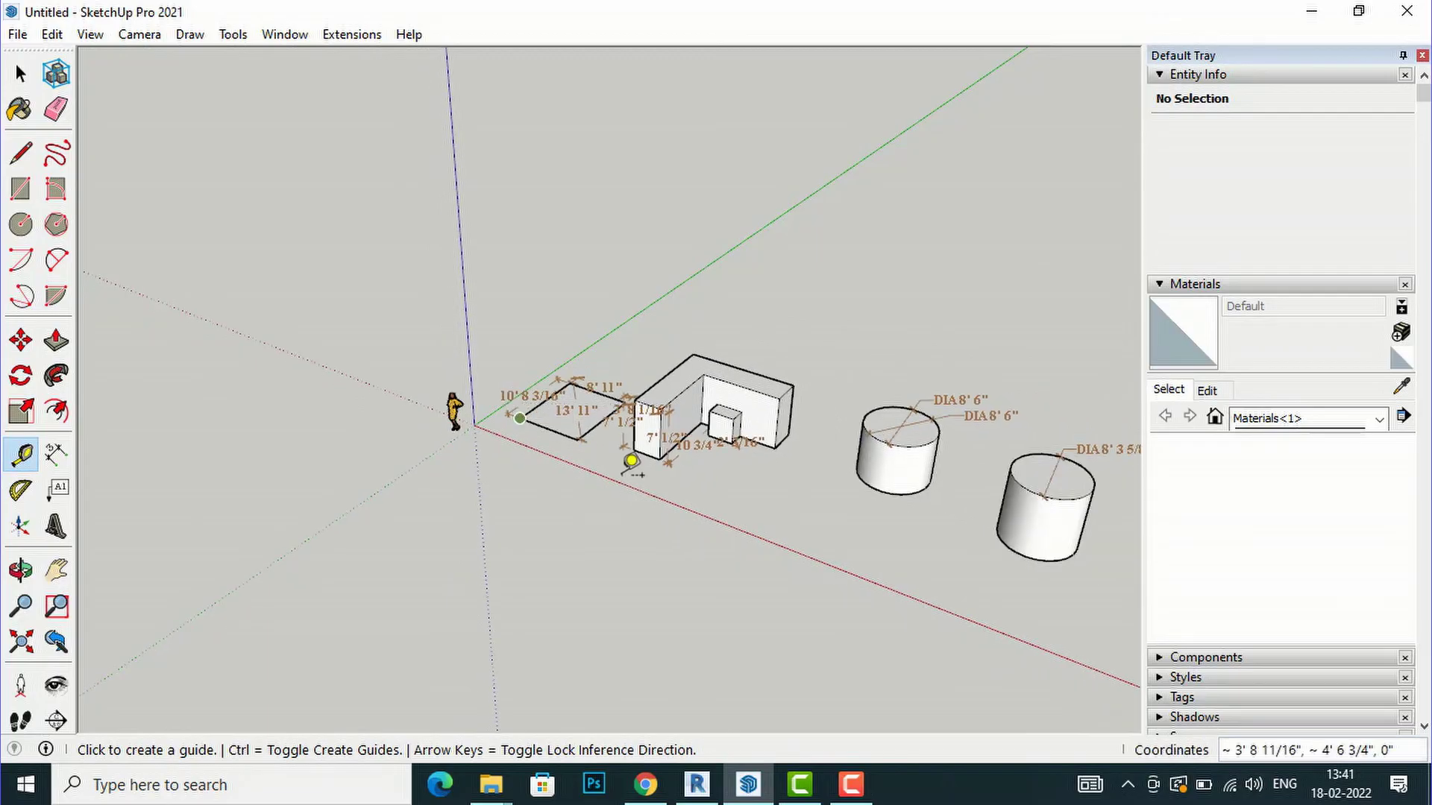
left_click(685, 508)
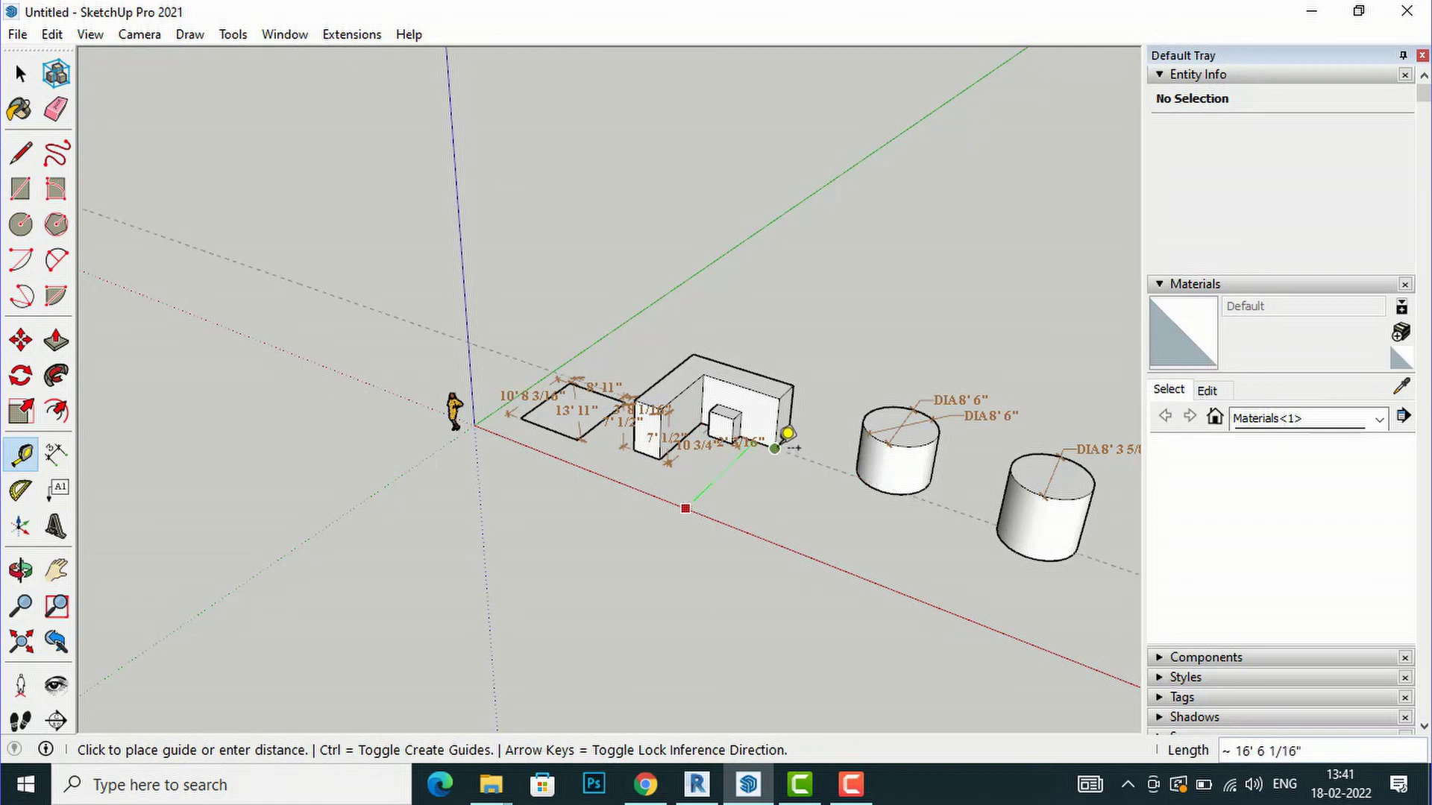
scroll(787, 432, "up", 2)
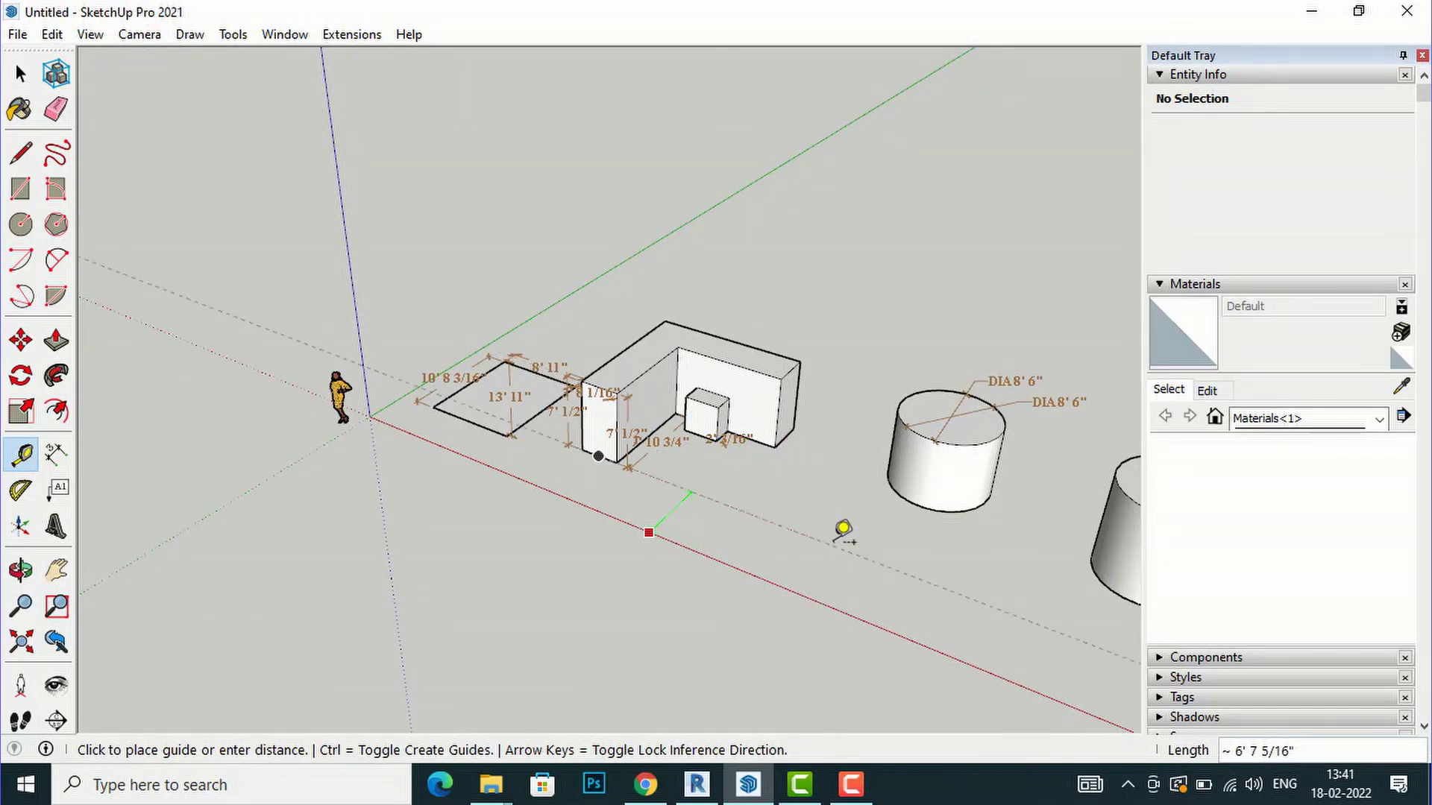
key("Escape")
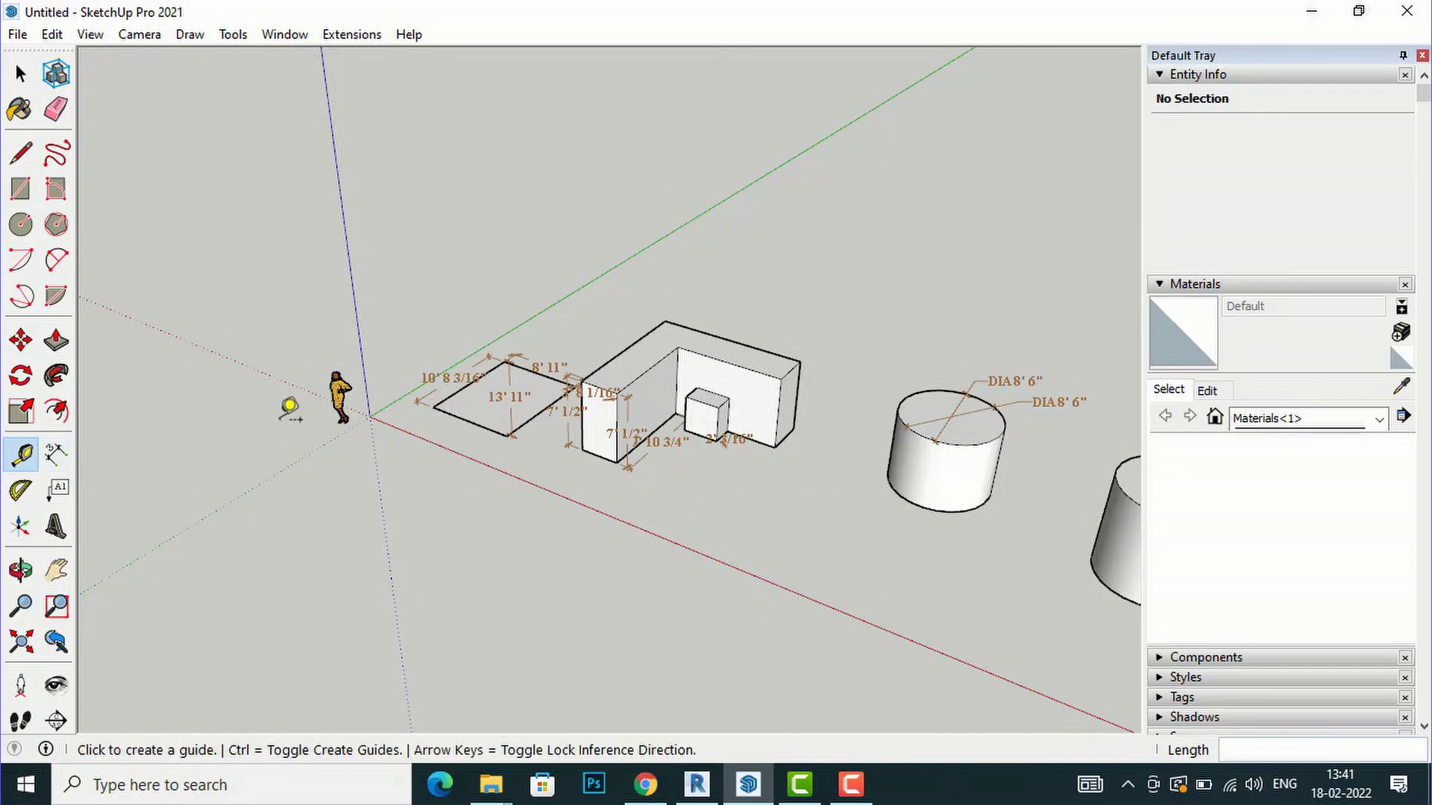
scroll(364, 395, "down", 4)
scroll(429, 403, "up", 2)
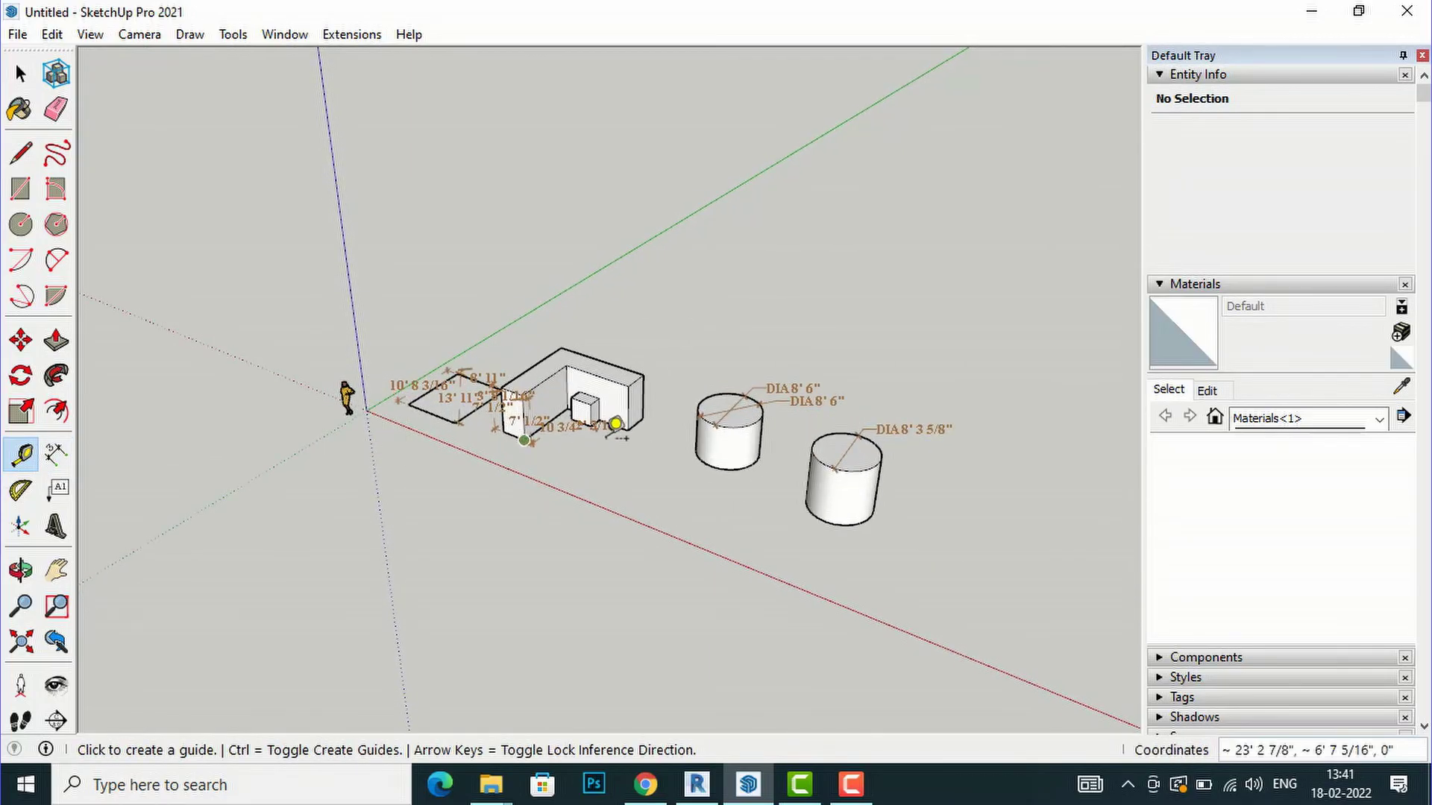
scroll(766, 507, "up", 1)
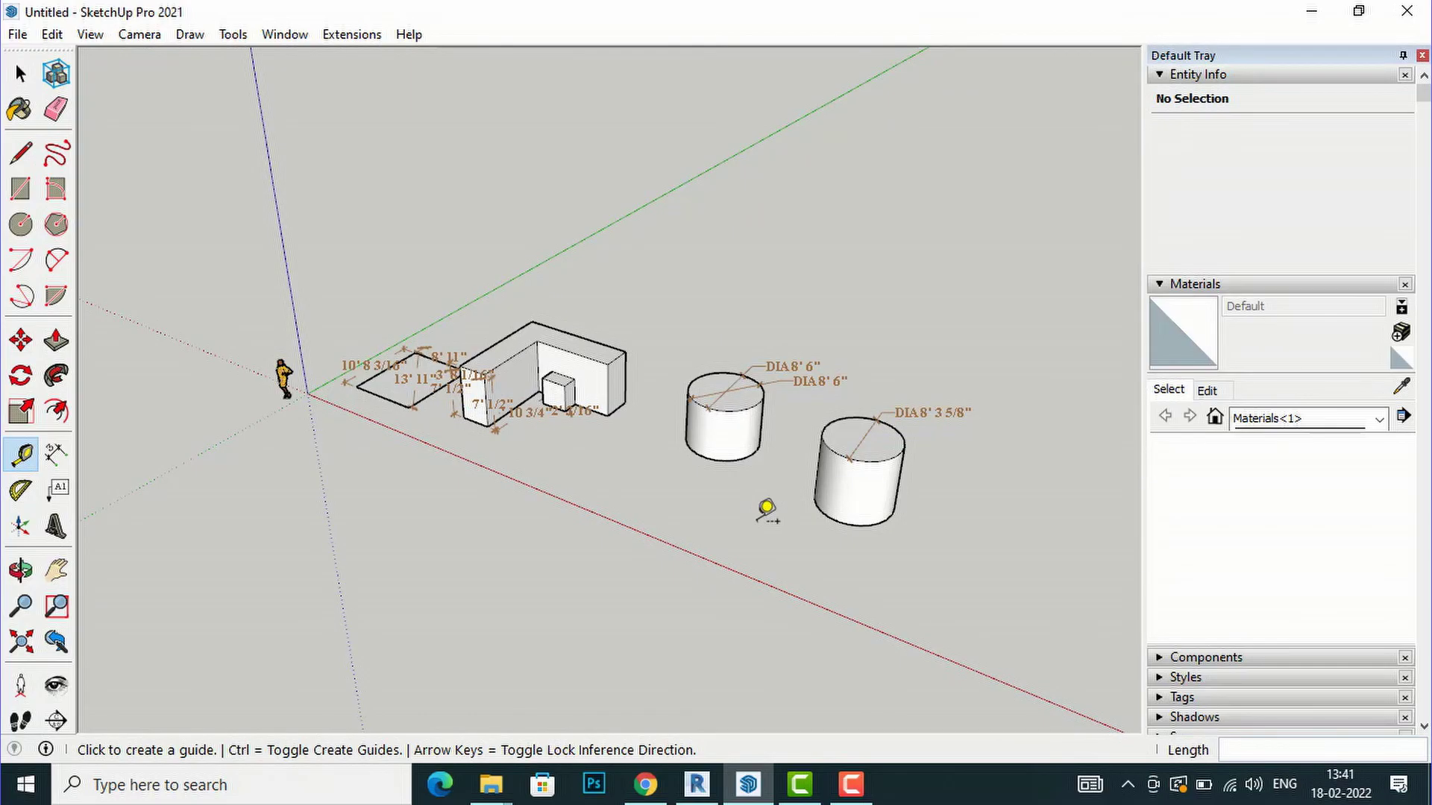
left_click(853, 788)
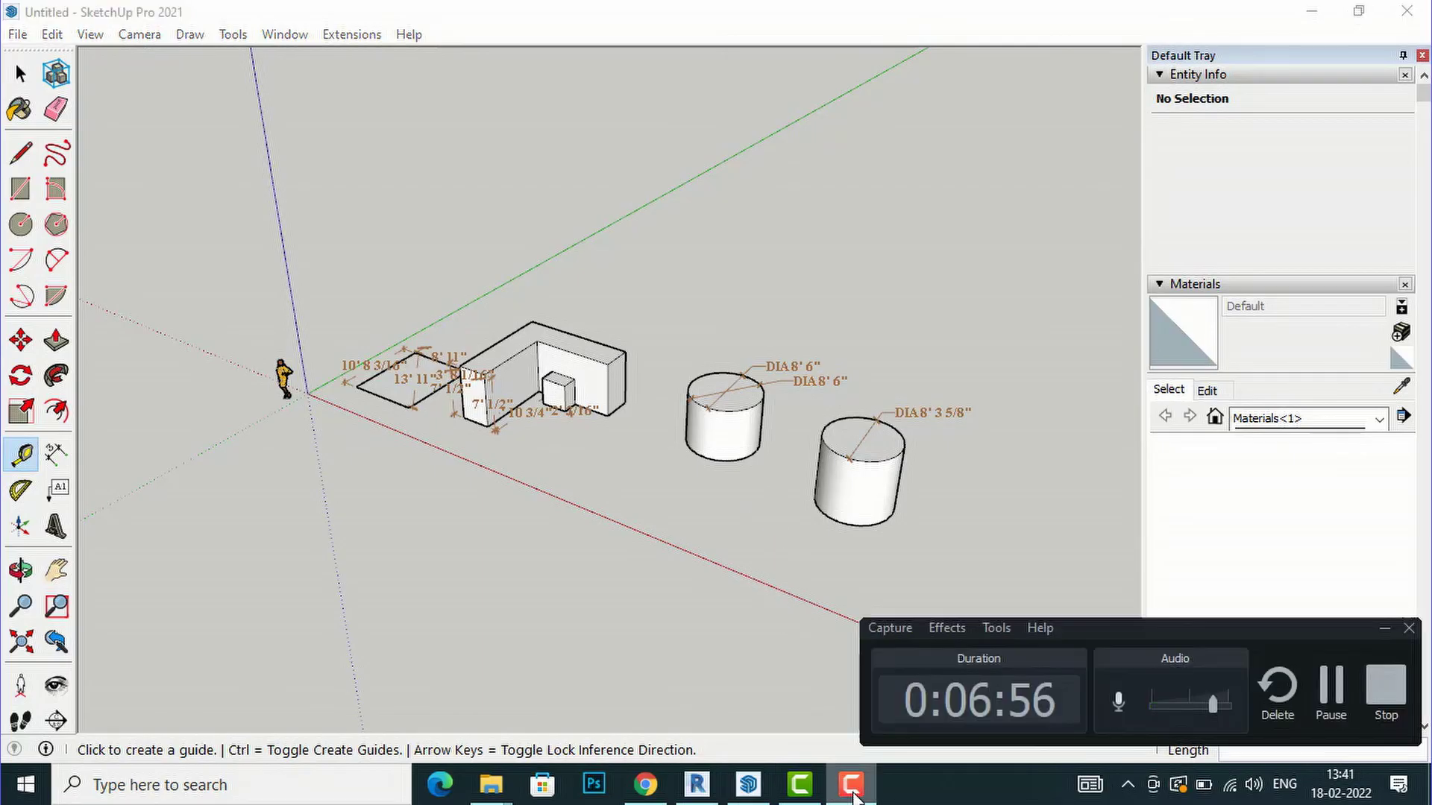